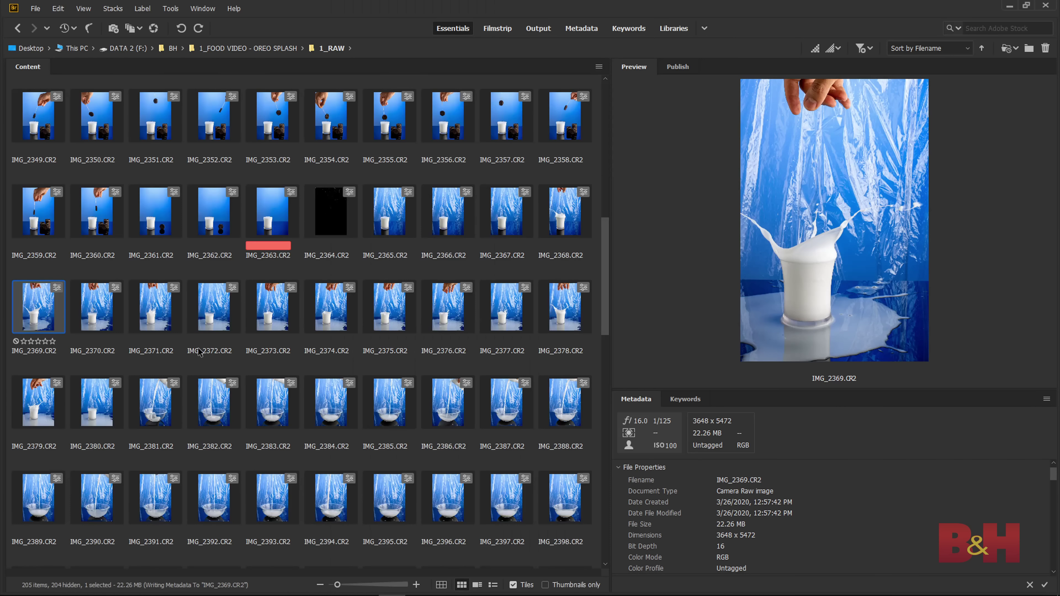
Step: Label the selected splash photo IMG_2369.CR2 and view the adjacent photo full screen
key("ctrl+6")
key("Left")
key("space")
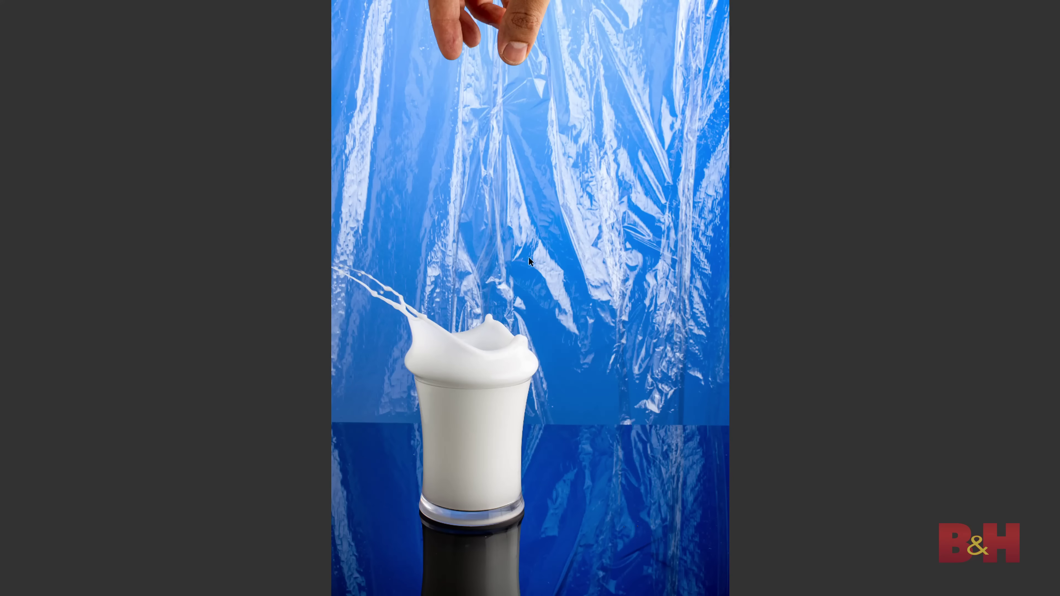
Step: Switch to Photoshop and heal the dust specks in the blue background between the glass and the cookies with the Healing Brush
left_click(432, 338)
left_click_drag(345, 243, 396, 293)
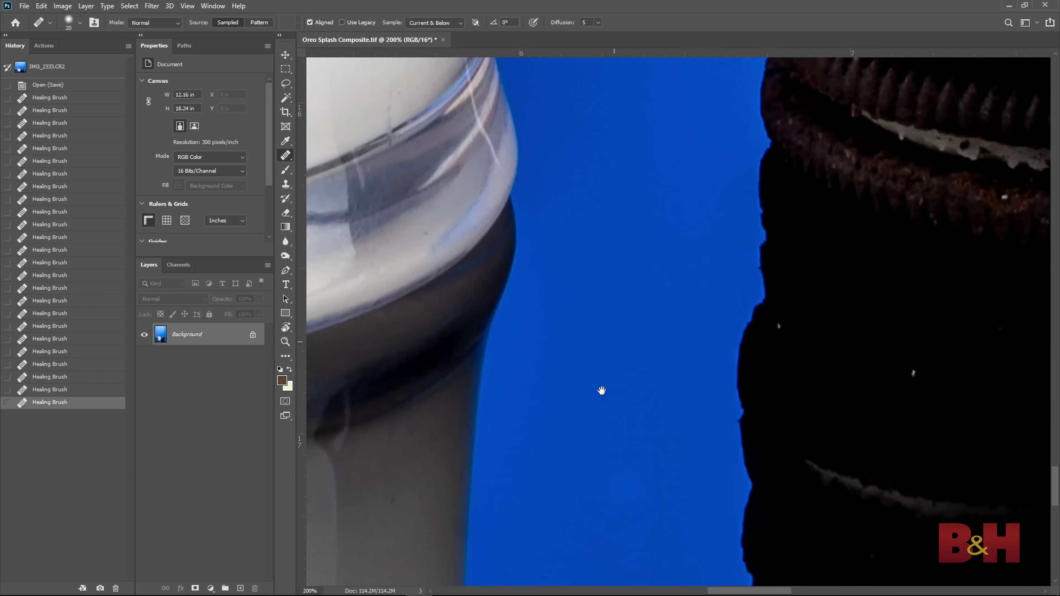
left_click_drag(725, 210, 611, 363)
mouse_move(770, 454)
left_mouse_down()
mouse_move(433, 247)
mouse_move(533, 277)
left_mouse_up()
left_click(565, 352)
left_click(425, 304)
left_click_drag(528, 340, 348, 341)
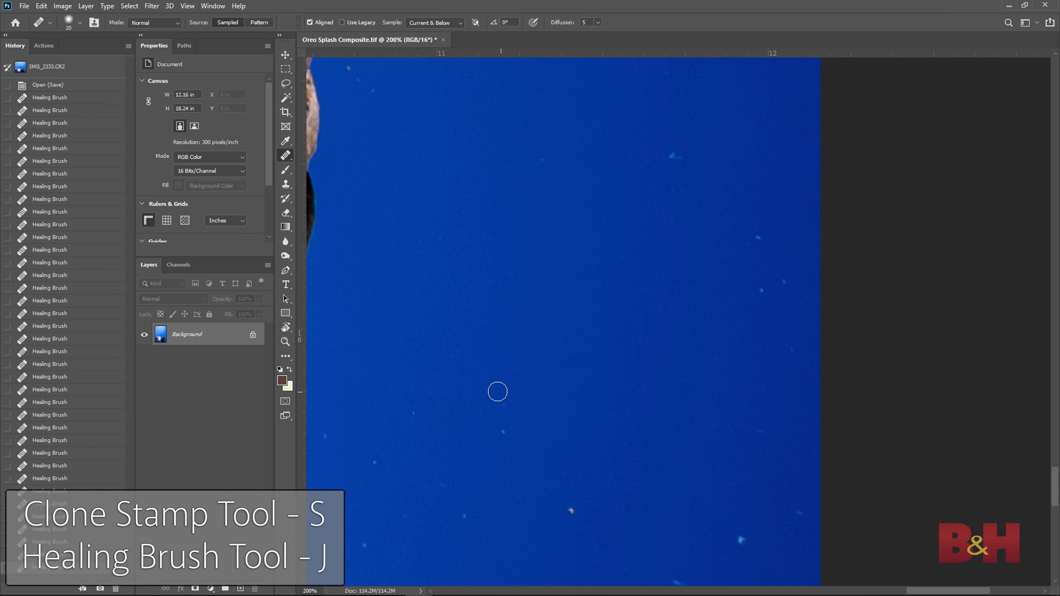
Step: Heal the dust specks in the dark blue background right of the cookie stack's base
left_click(569, 507)
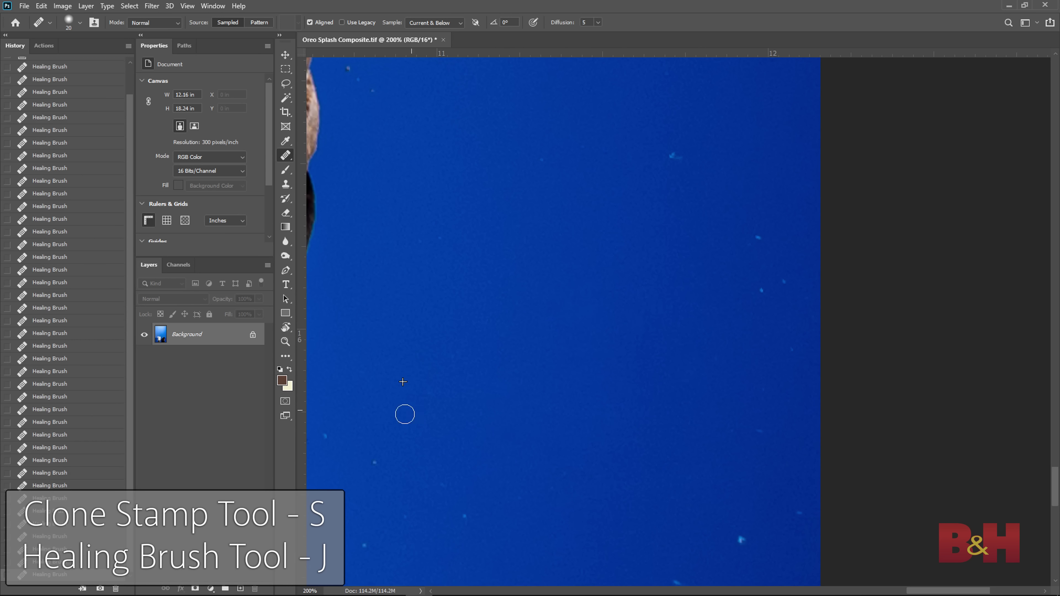
left_click_drag(629, 301, 593, 450)
left_click(641, 306)
left_click(721, 387)
left_click(725, 443)
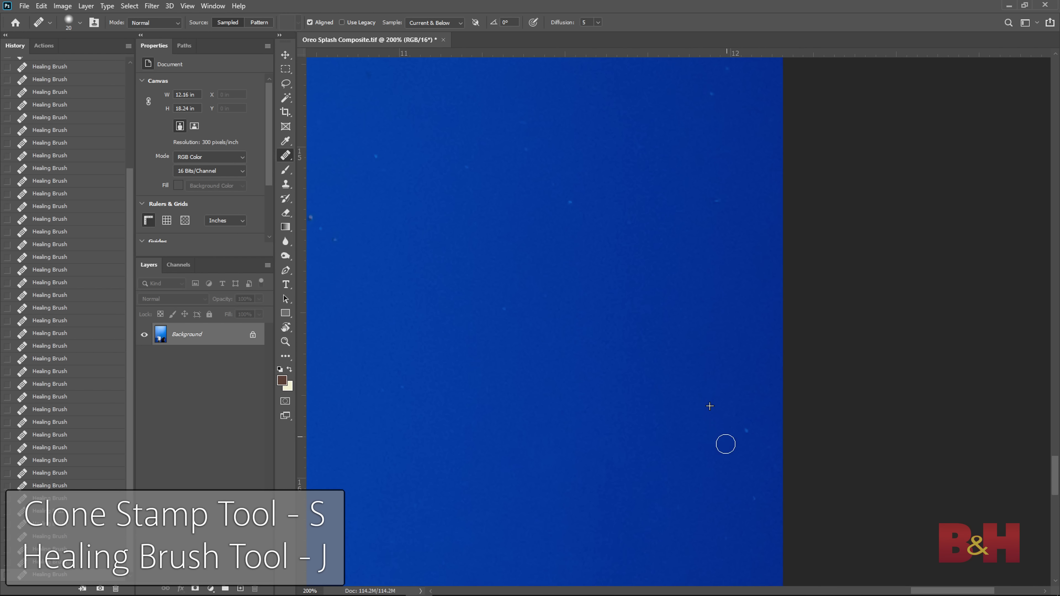
left_click_drag(454, 184, 569, 220)
left_click_drag(520, 266, 619, 382)
left_click(532, 370)
Step: Heal the dust specks beside the tall cookie stack, from the horizon line down the dark blue area
scroll(546, 308, "up", 10)
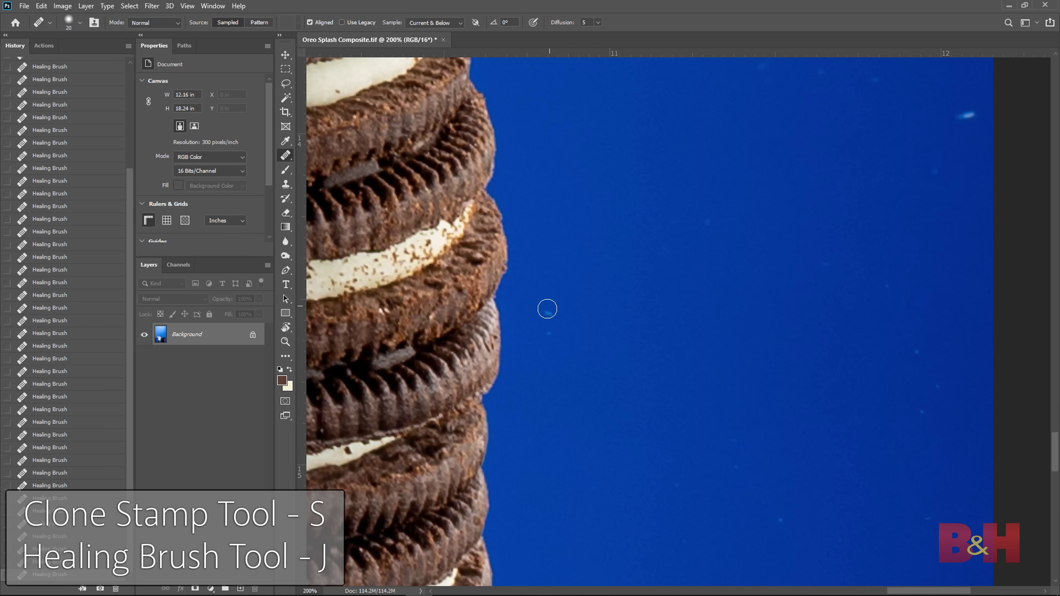
scroll(497, 348, "right", 5)
scroll(599, 176, "up", 3)
scroll(600, 176, "left", 1)
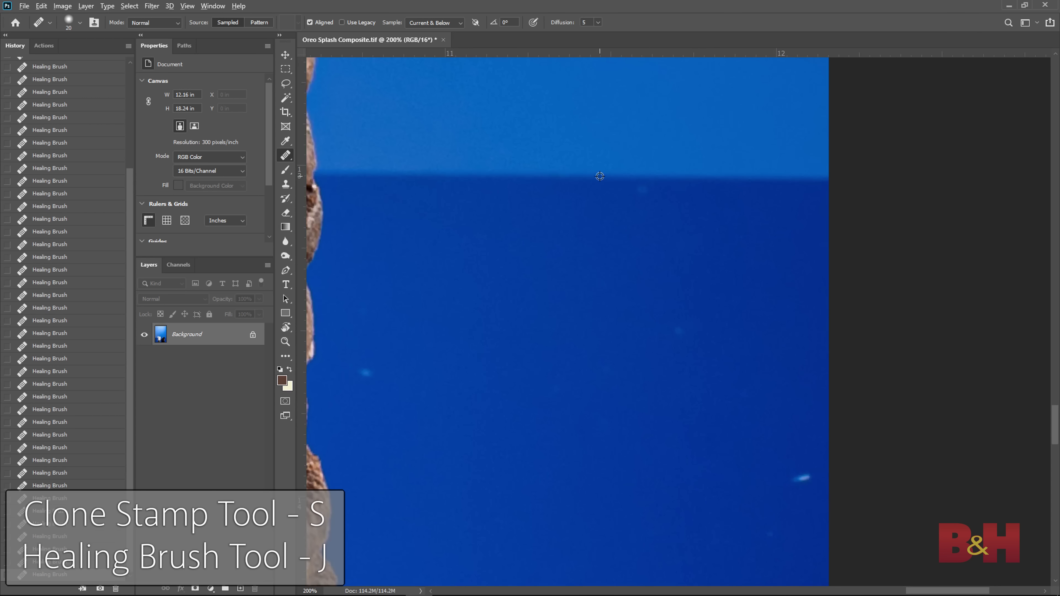
scroll(367, 307, "down", 10)
scroll(367, 308, "right", 2)
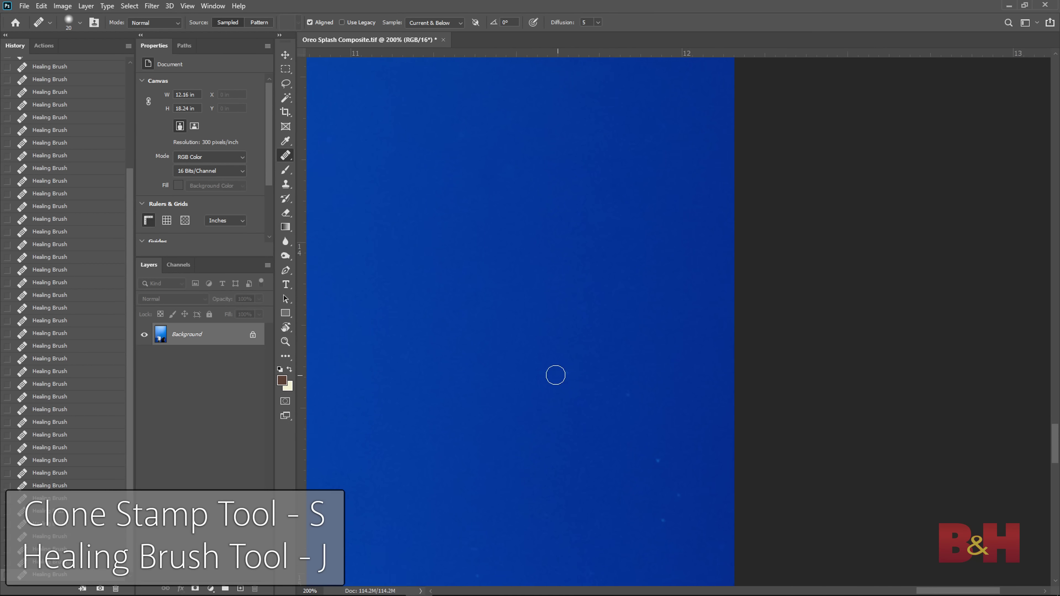
scroll(518, 360, "right", 1)
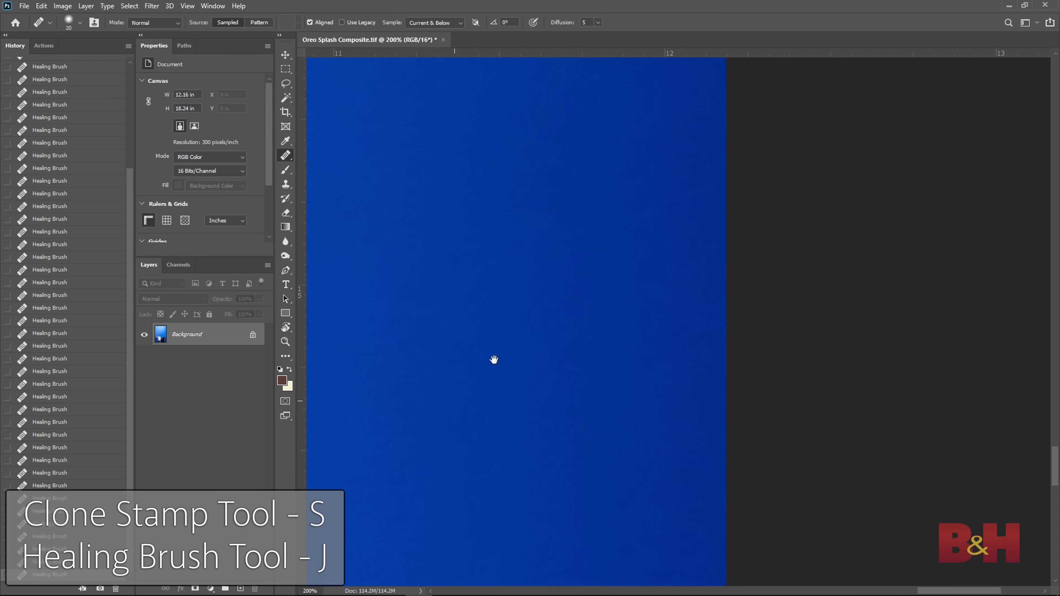
Step: Add a new layer named Dust and heal the specks right of the cookie reflection on it
scroll(492, 360, "down", 15)
scroll(601, 389, "left", 10)
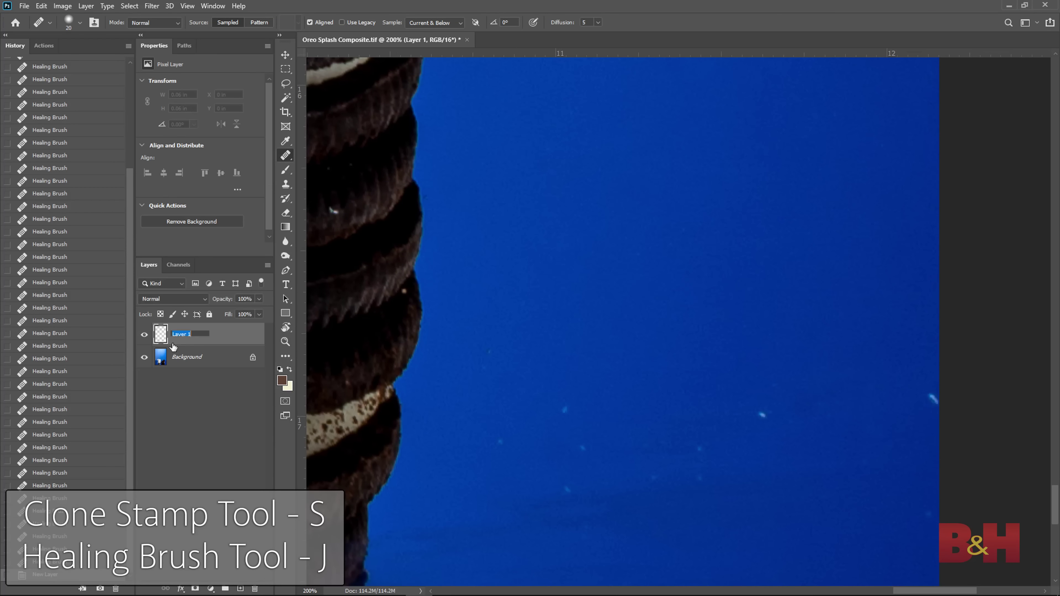
left_click_drag(481, 368, 488, 372)
left_click(500, 441)
left_click(582, 448)
left_click(641, 444)
left_click(566, 489)
left_click(568, 407, "alt")
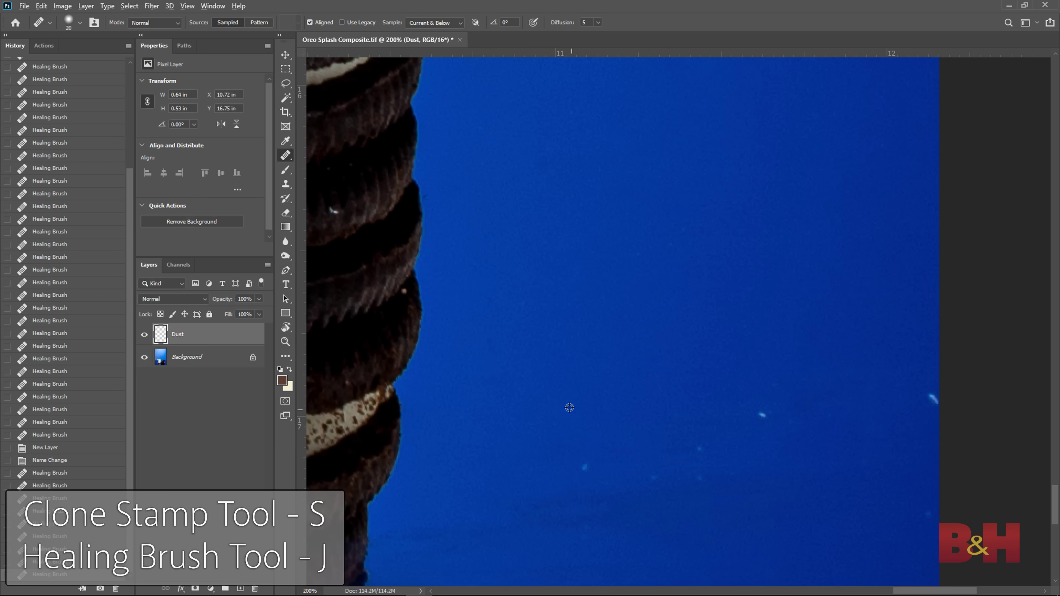
Step: Heal the remaining specks between the cookie reflection and the photo's right edge on the Dust layer
left_click(698, 448)
left_click(763, 416)
left_click_drag(933, 339, 616, 373)
left_click(615, 433)
left_click(570, 444)
Step: Heal the light specks near the photo's lower-right corner on the Dust layer
left_click_drag(478, 459, 607, 282)
left_click(632, 382)
left_click(622, 374, "alt")
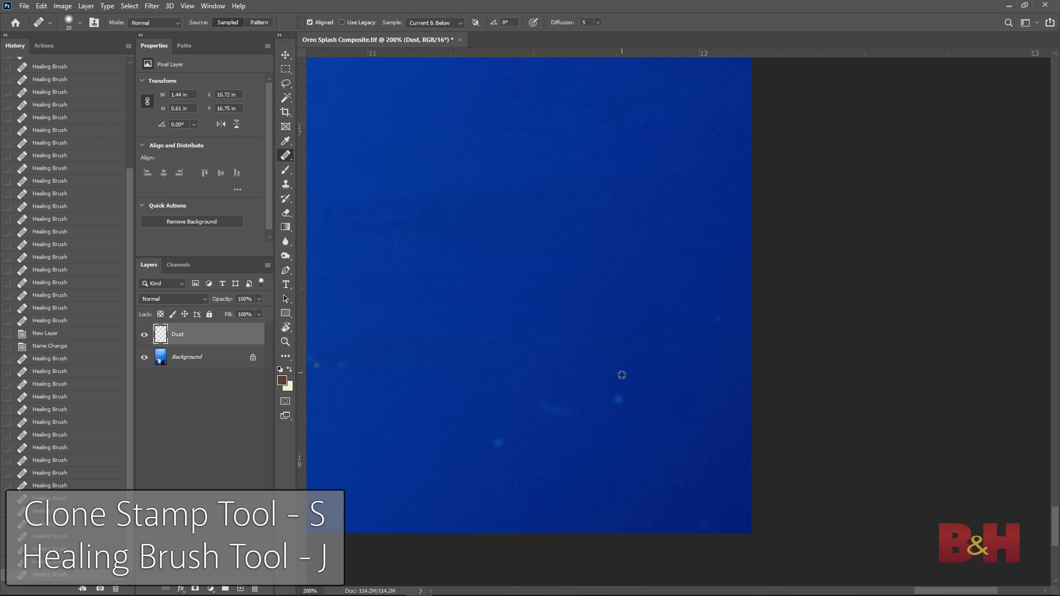
left_click(558, 413)
left_click(503, 447)
left_click(588, 436)
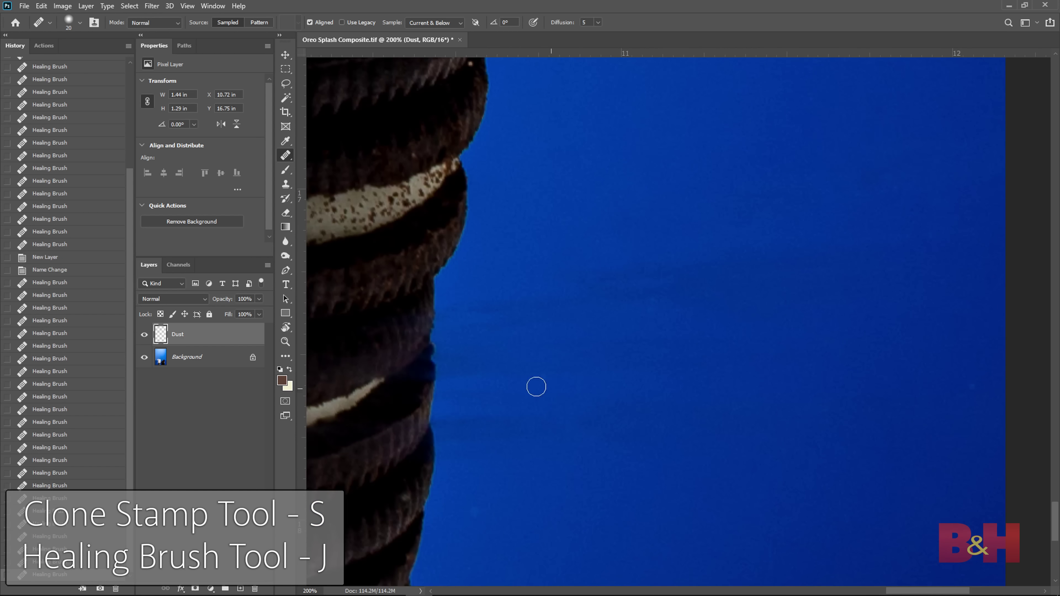
Step: Heal the leftover spots and blemishes in the blue surface around the lower cookie reflection
left_click(467, 515)
left_click_drag(951, 575, 691, 437)
left_click(691, 438)
left_click_drag(318, 105, 521, 353)
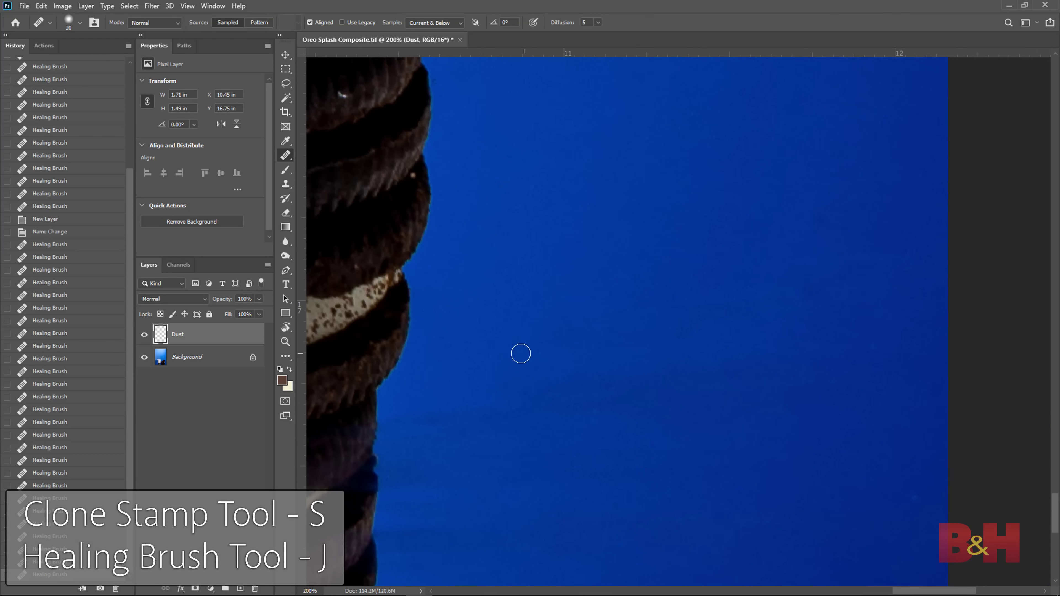
left_click(530, 451)
left_click(595, 385)
left_click(560, 433)
left_click(601, 222, "alt")
left_click(738, 300)
left_click_drag(857, 306, 686, 305)
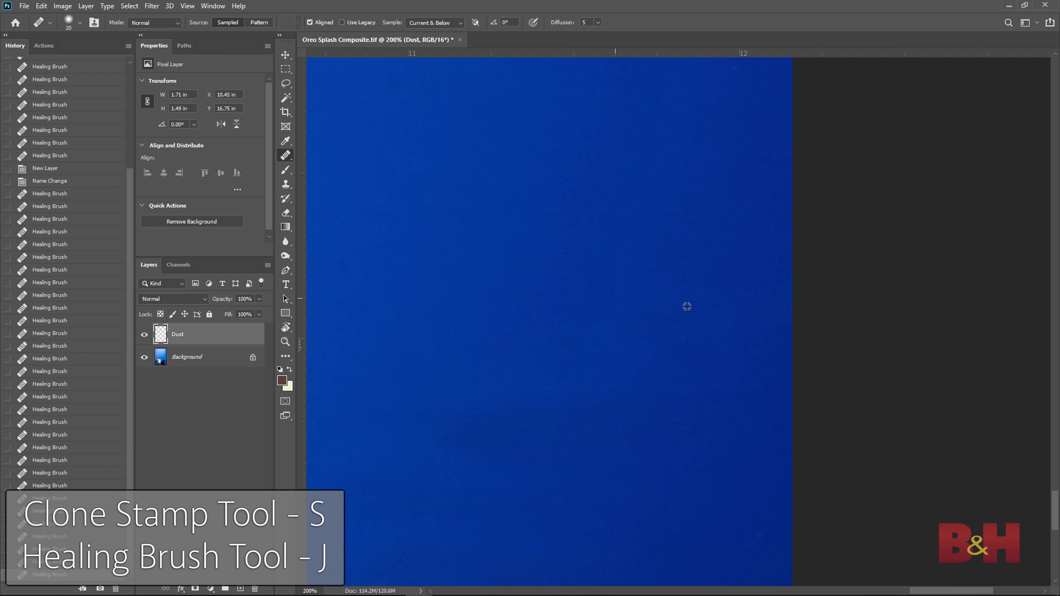
Step: Clean up the blue surface along the edge of the lower cookie reflection with the Clone Stamp on the Dust layer
key("z")
left_click(686, 347, "alt")
left_click_drag(592, 299, 697, 412)
key("s")
left_click(503, 497, "alt")
mouse_move(509, 475)
left_mouse_down()
mouse_move(501, 452)
mouse_move(543, 438)
mouse_move(579, 478)
mouse_move(580, 372)
mouse_move(592, 343)
mouse_move(542, 423)
left_mouse_up()
left_click(502, 452)
left_click(578, 477)
left_click(580, 388, "alt")
left_click(579, 371)
left_click(479, 421, "alt")
left_click(478, 389)
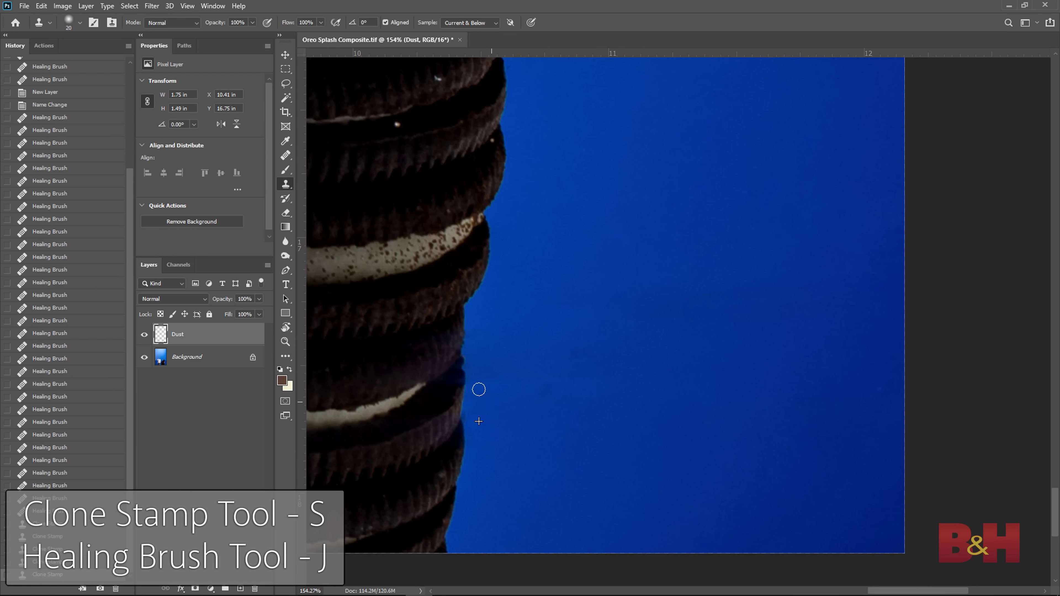
left_click(496, 411)
left_click(482, 391)
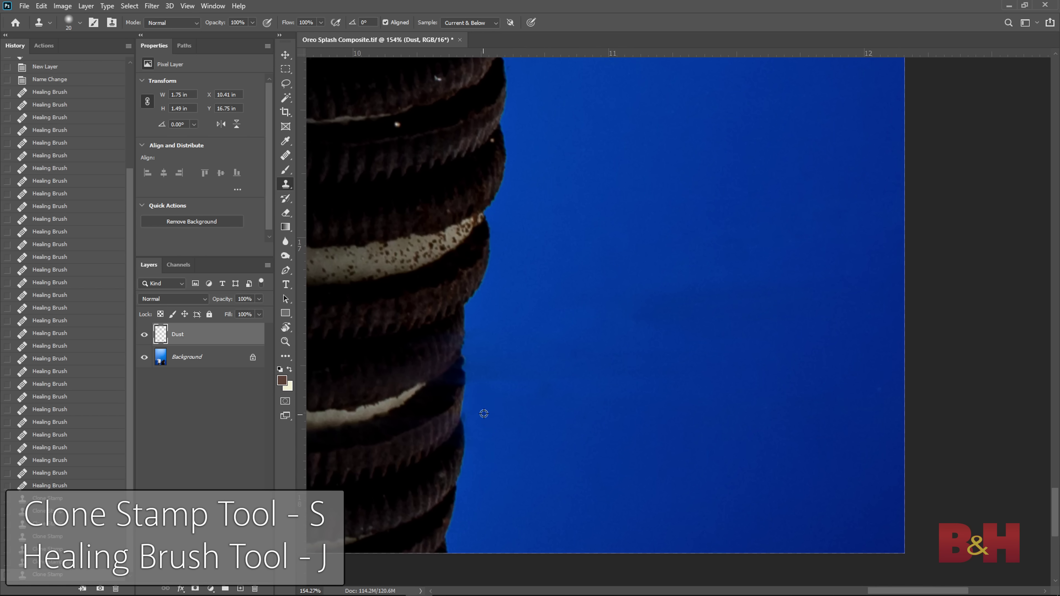
left_click(529, 354)
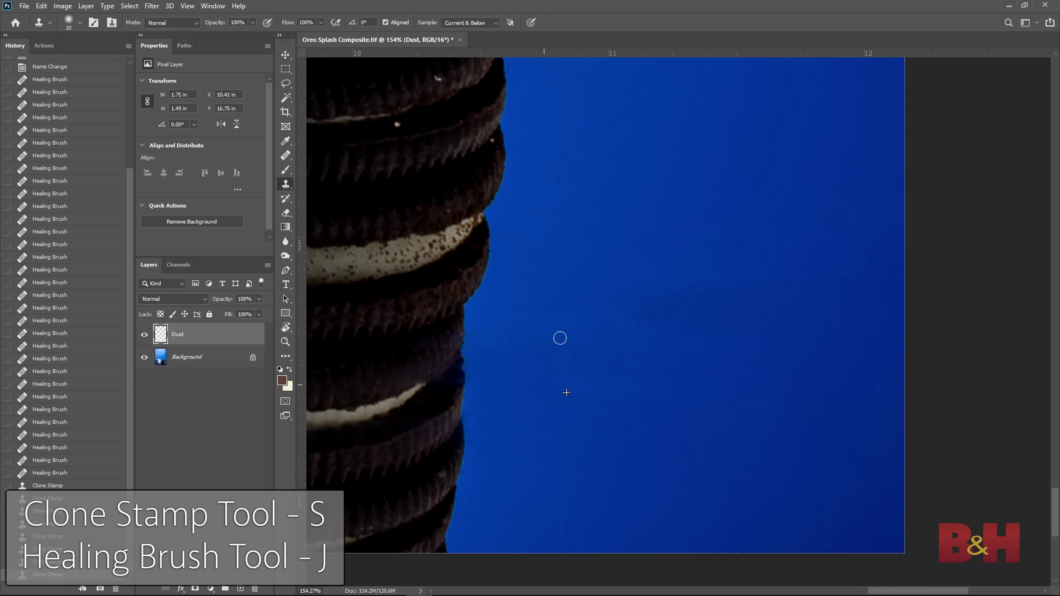
left_click(583, 381)
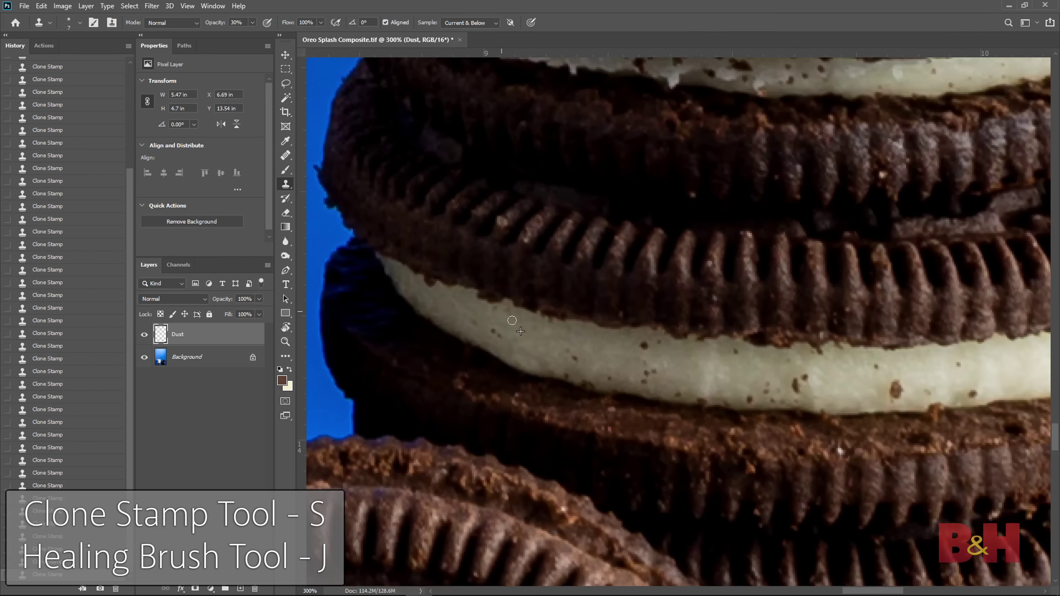
Step: Remove the crumbs from the cream filling of a lower cookie in the tall stack using the Clone Stamp and Healing Brush
scroll(454, 341, "right", 10)
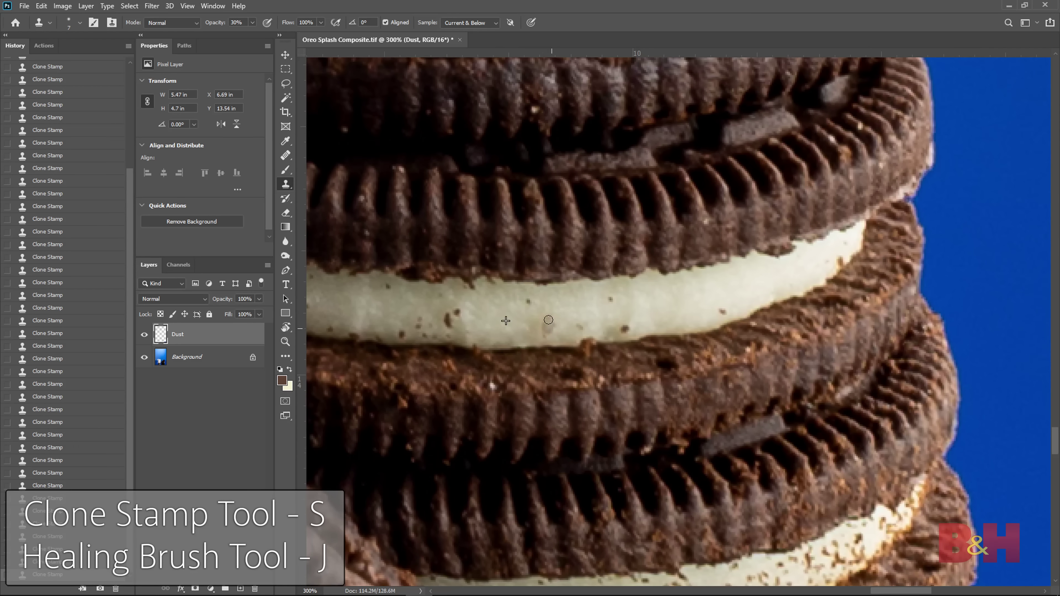
left_click(489, 359)
key("j")
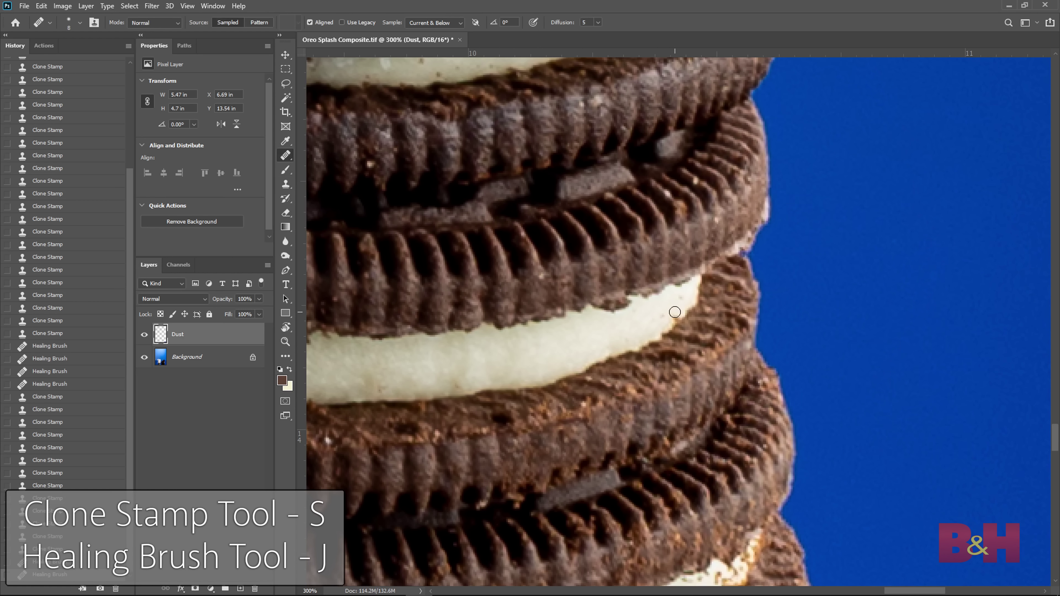
left_click(593, 360)
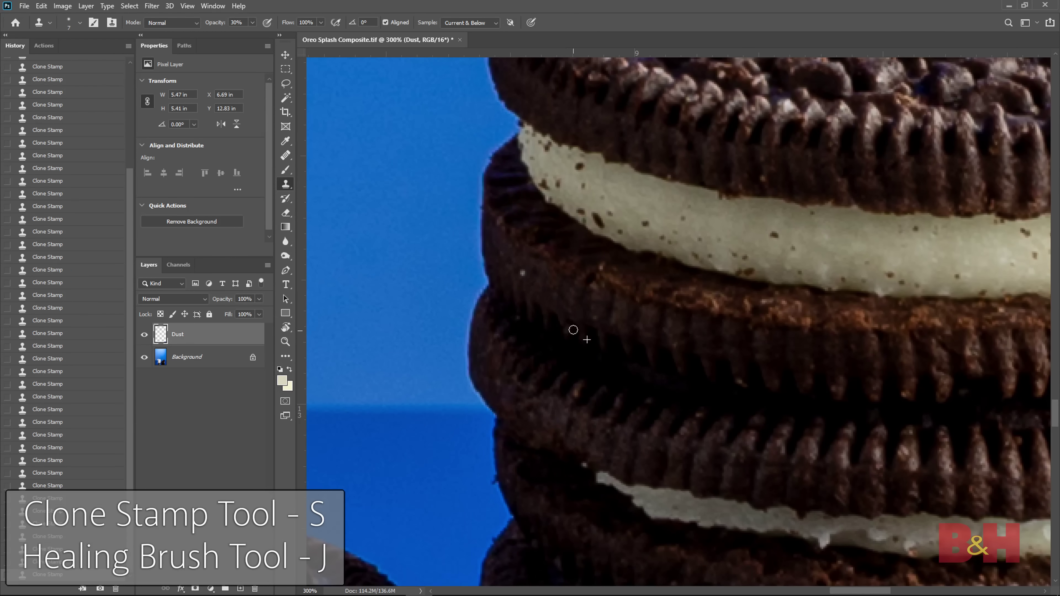
Step: Clone the crumbs out of the left part of the top cookie's cream filling at 30% opacity
scroll(572, 338, "up", 3)
scroll(572, 338, "left", 2)
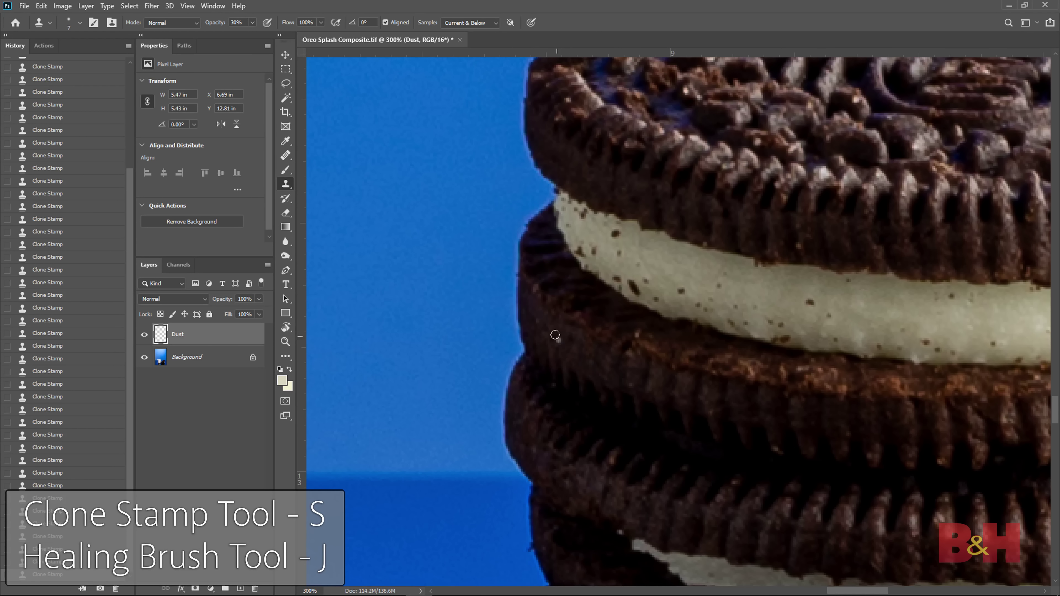
left_click(633, 287)
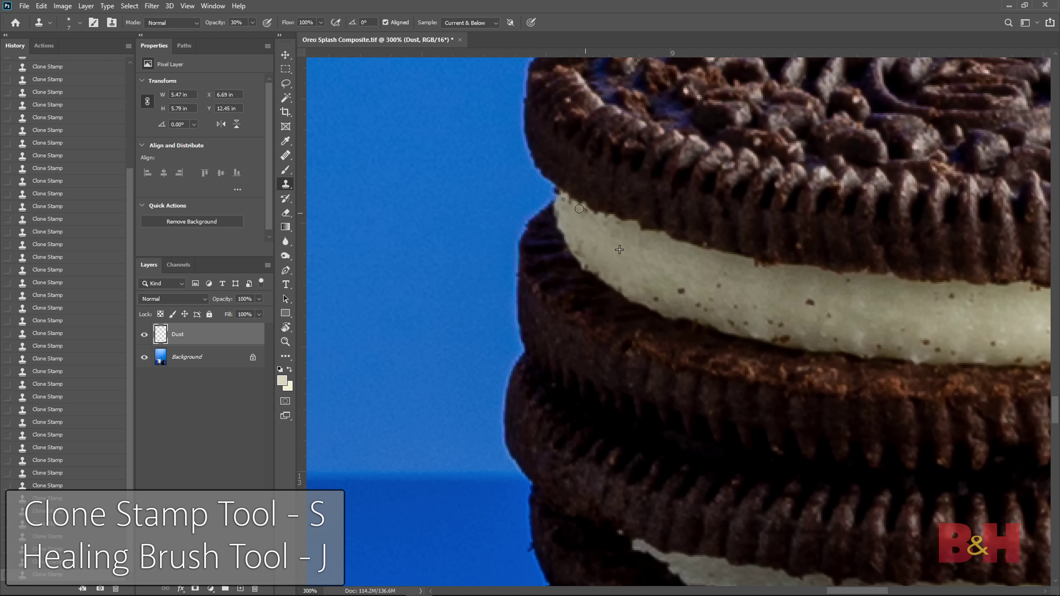
left_click_drag(579, 209, 571, 200)
left_click_drag(619, 255, 490, 247)
left_click(550, 283)
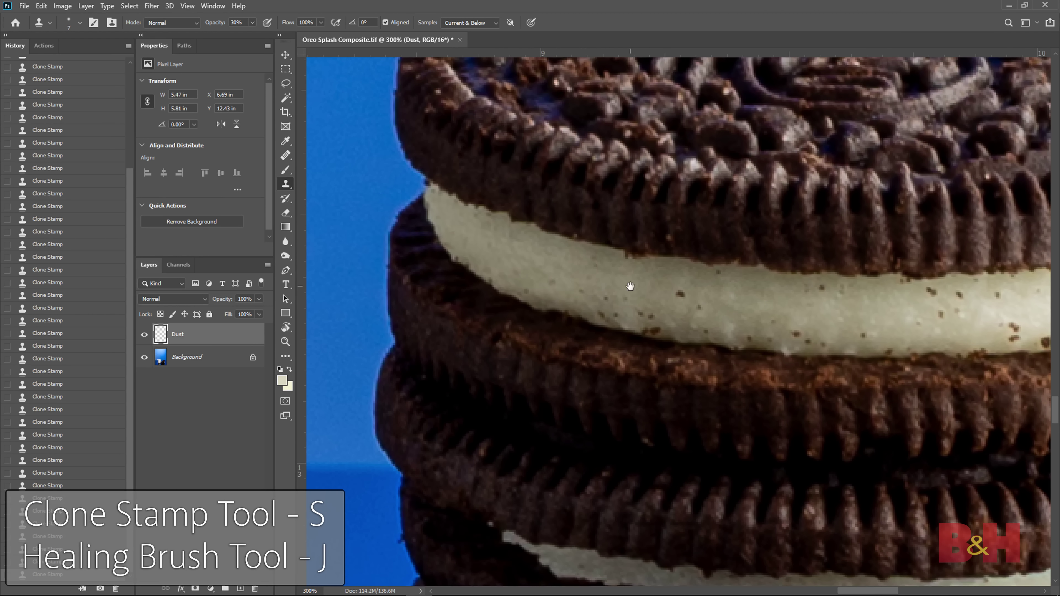
Step: Remove the crumbs from the middle of the top cookie's cream filling, finishing with the Healing Brush
scroll(630, 286, "right", 6)
left_click_drag(446, 309, 462, 318)
left_click_drag(613, 321, 587, 336)
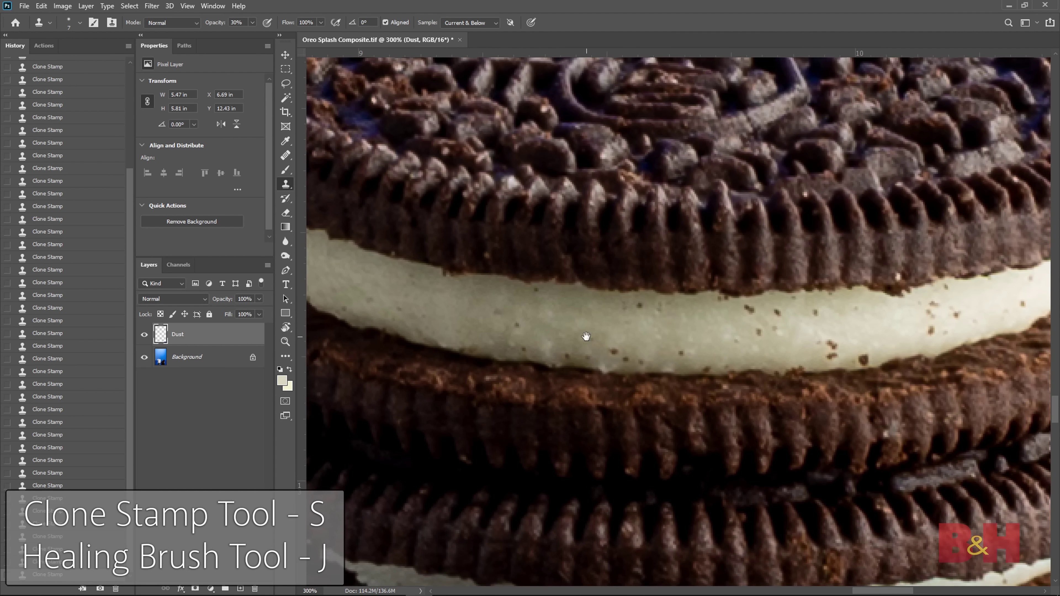
key("j")
left_click(540, 301)
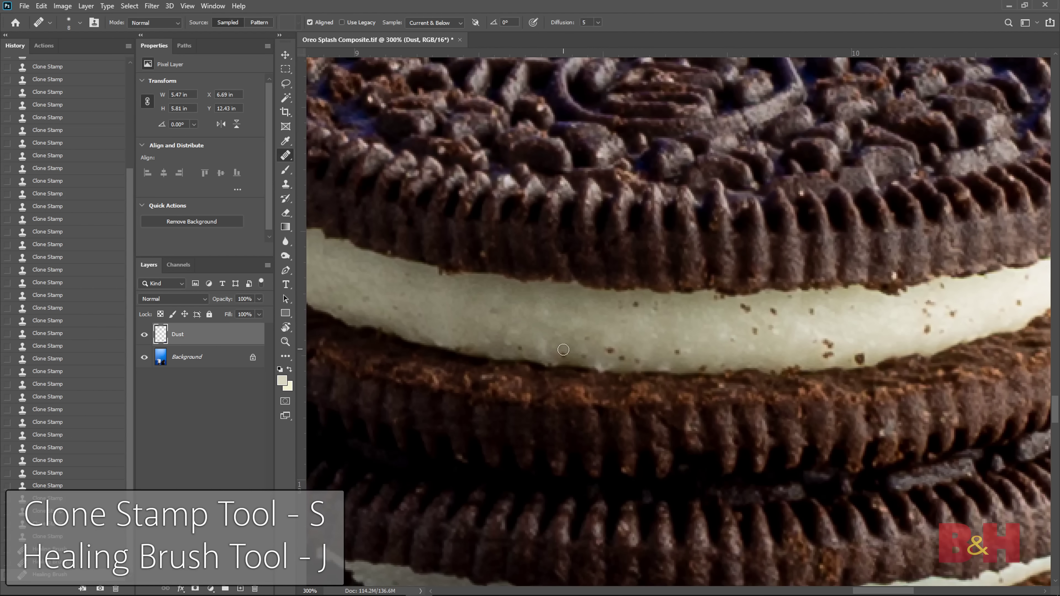
left_click(580, 355)
left_click(609, 351)
left_click(620, 358)
left_click(635, 305)
Step: Heal the crumbs in the right part of the top cookie's cream filling
left_click_drag(723, 318, 504, 336)
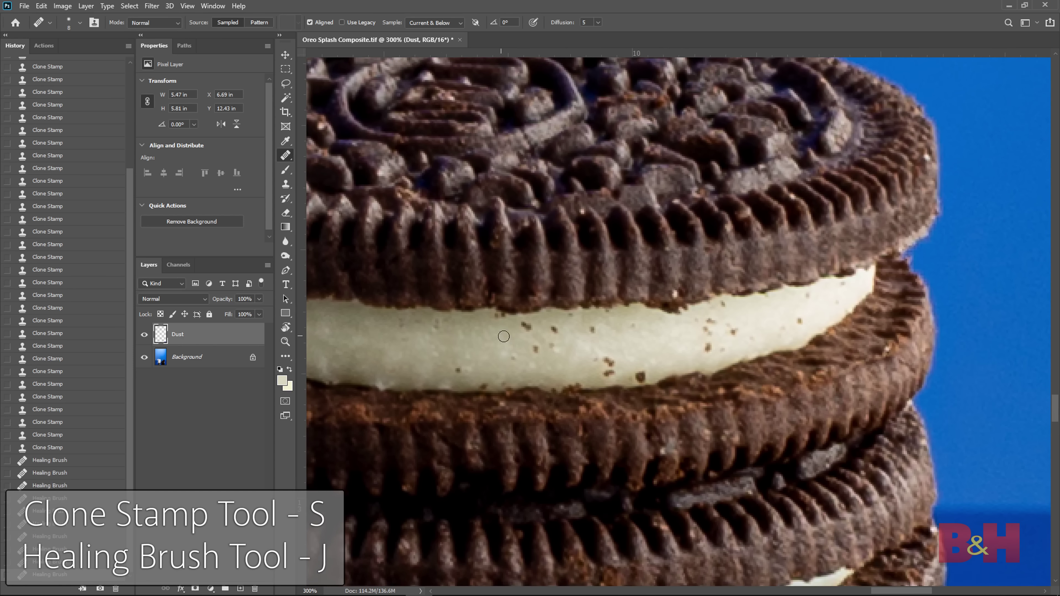
left_click(526, 328)
left_click(536, 349)
left_click(607, 361)
left_click(607, 372)
left_click(641, 377)
left_click(707, 348)
left_click(707, 330)
left_click(708, 321)
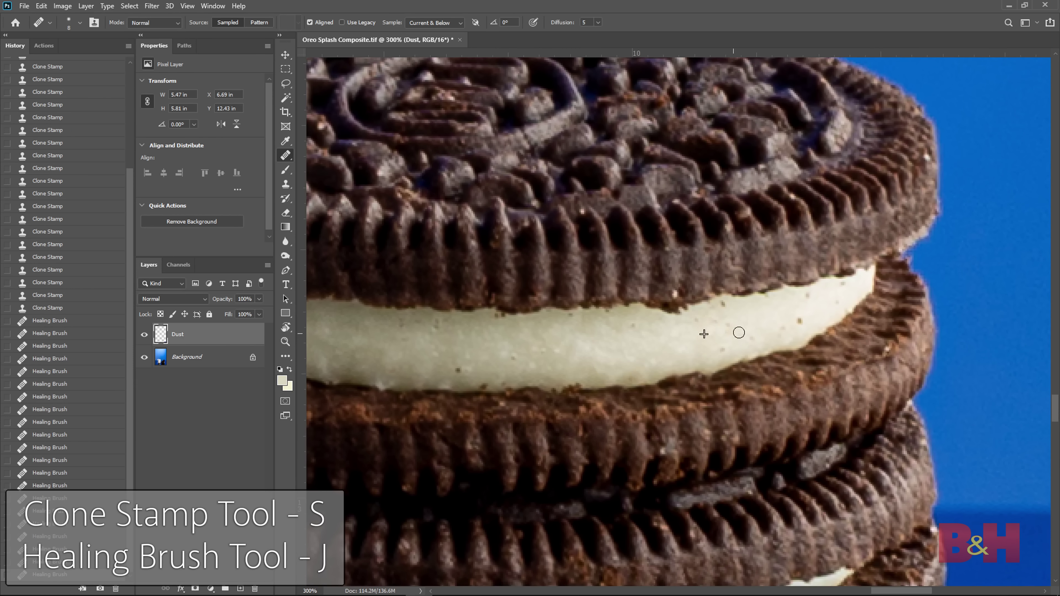
left_click(733, 332)
left_click(799, 321)
left_click(805, 296)
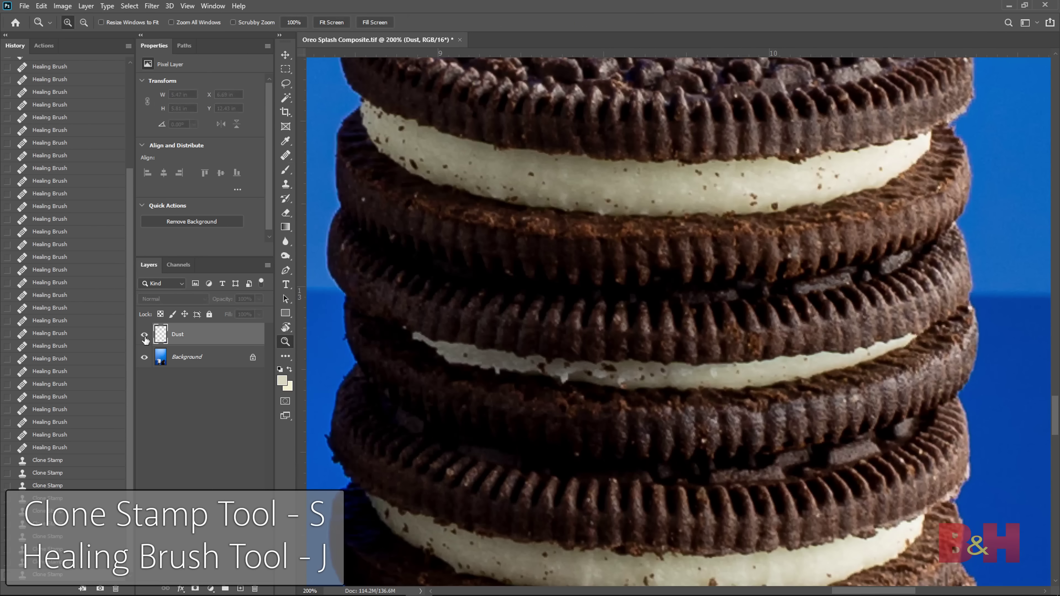
Step: Toggle the Dust layer's visibility to compare the cookies before and after the cleanup
left_click(145, 335)
left_click(145, 334)
left_click(146, 336)
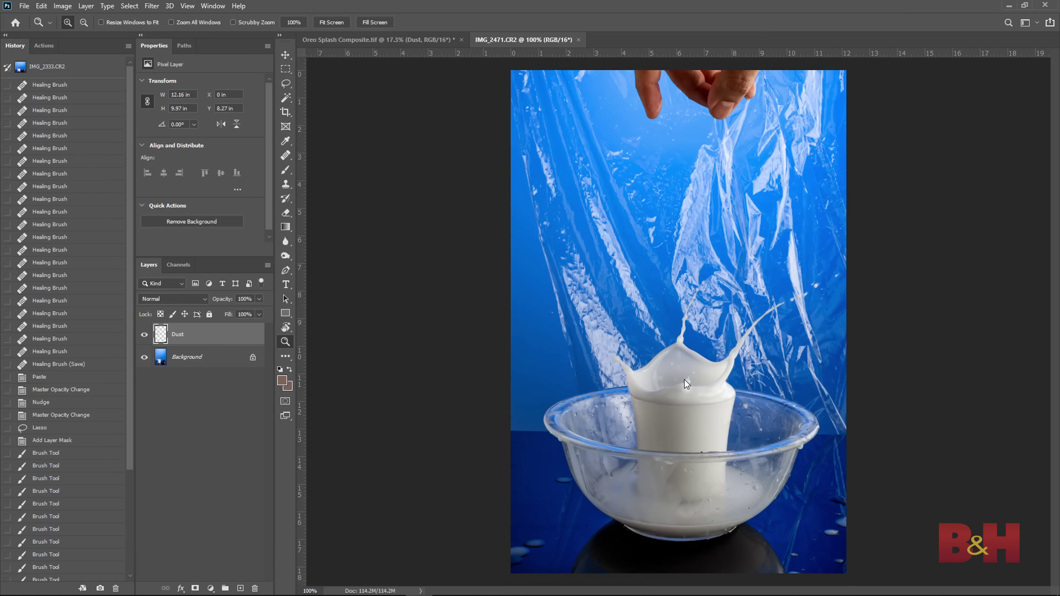
Step: Lasso the milk splash and the glass rim in IMG_2471.CR2 and copy the selection
key("l")
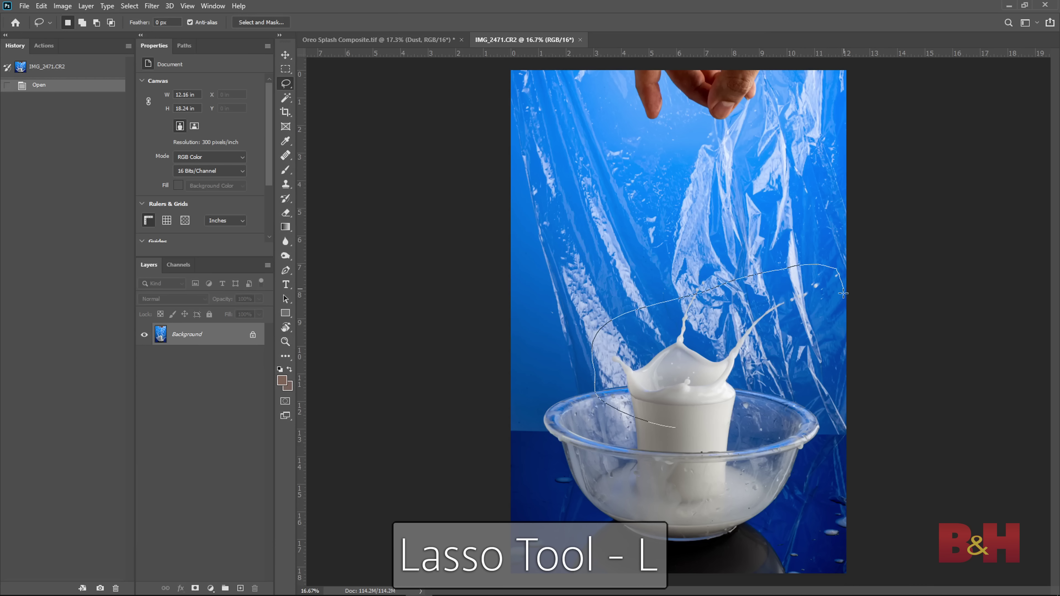
left_click_drag(713, 431, 711, 430)
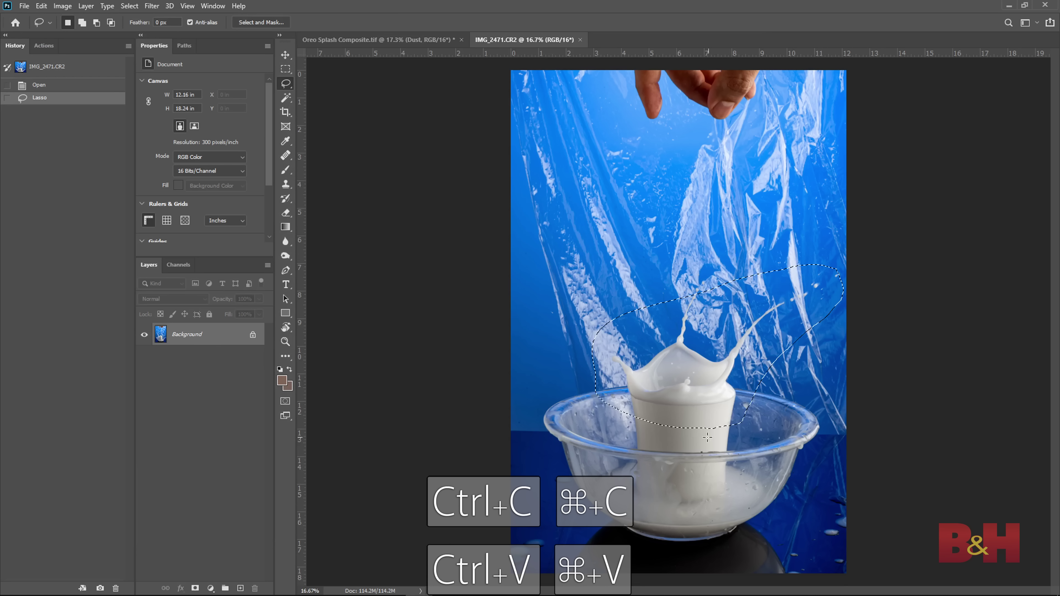
key("ctrl+c")
Step: Paste the copied splash into Oreo Splash Composite.tif and move it over the milk glass
left_click(377, 39)
key("ctrl+v")
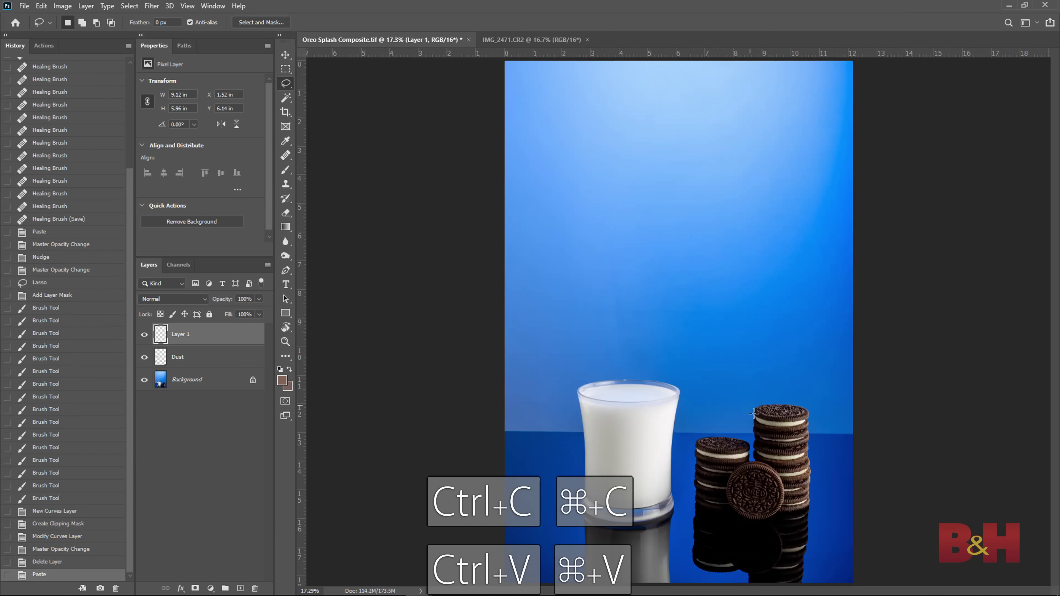
key("v")
left_click_drag(675, 364, 656, 364)
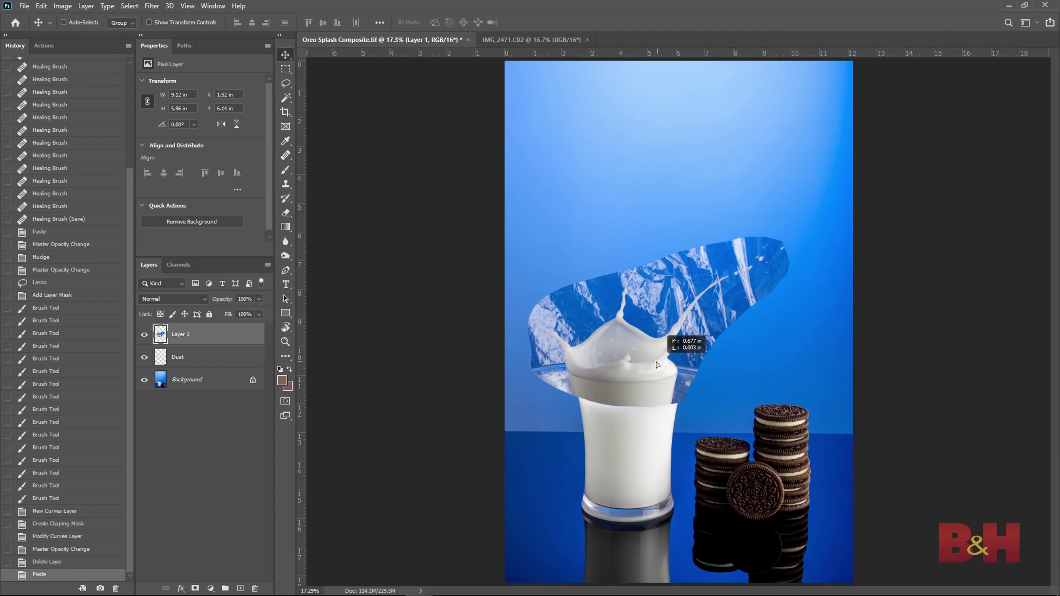
left_click_drag(656, 364, 827, 156)
Step: Set the splash layer's opacity to 40% and lower the splash onto the rim of the glass beneath
key("4")
key("z")
left_click(669, 371)
key("v")
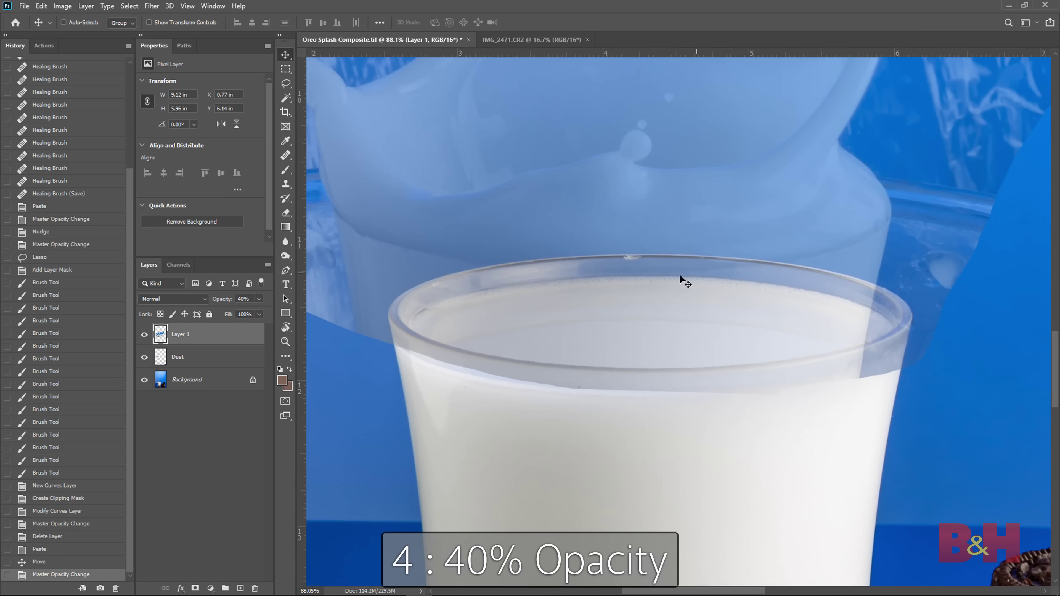
left_click_drag(658, 275, 675, 351)
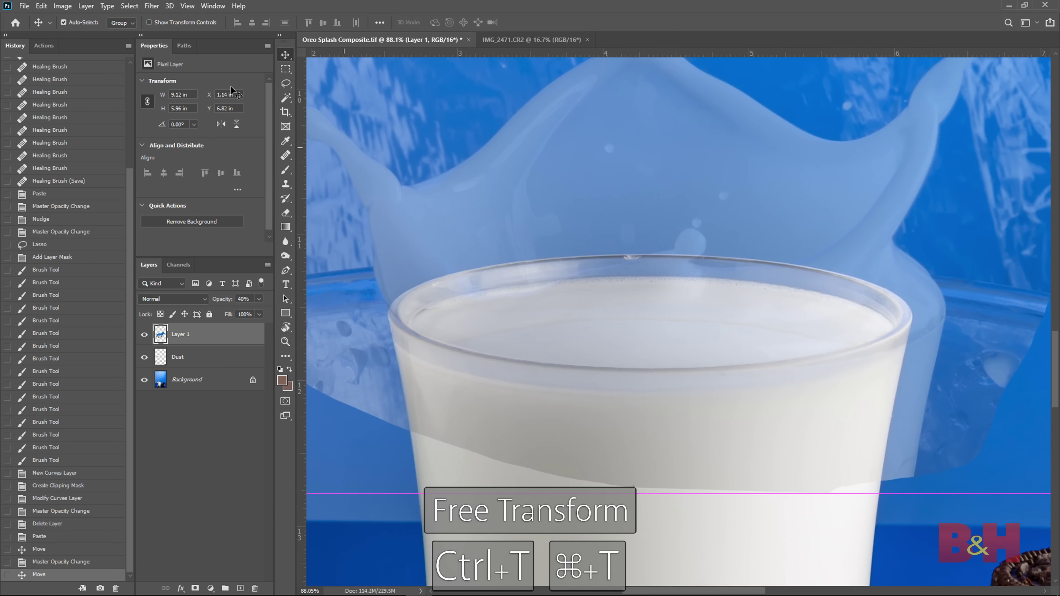
Step: Scale the splash proportionally to about 93% so it fits the glass rim, and set the layer's opacity to 100%
key("ctrl+t")
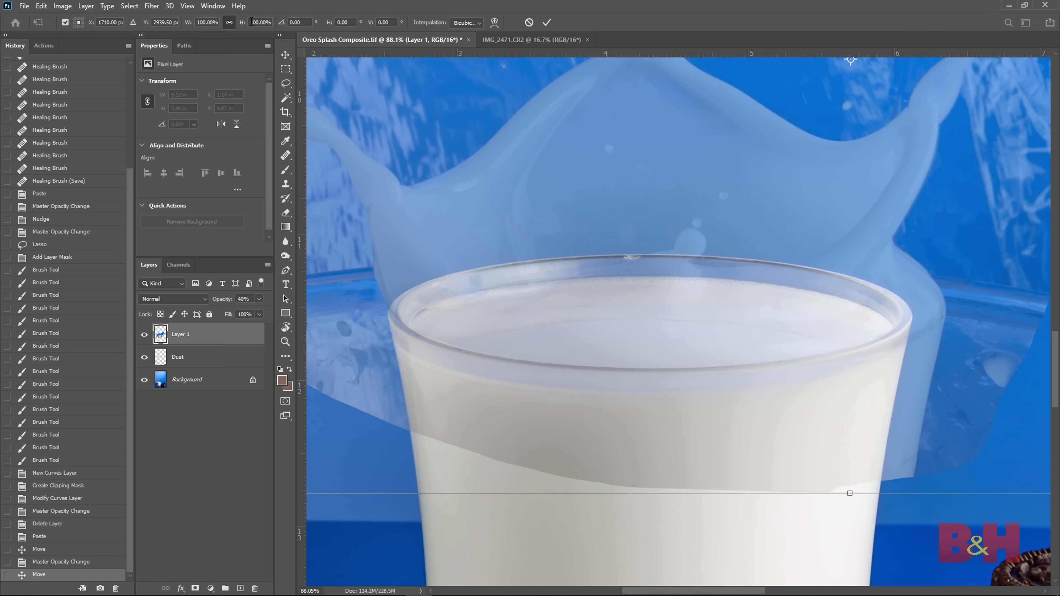
left_click_drag(244, 24, 243, 23)
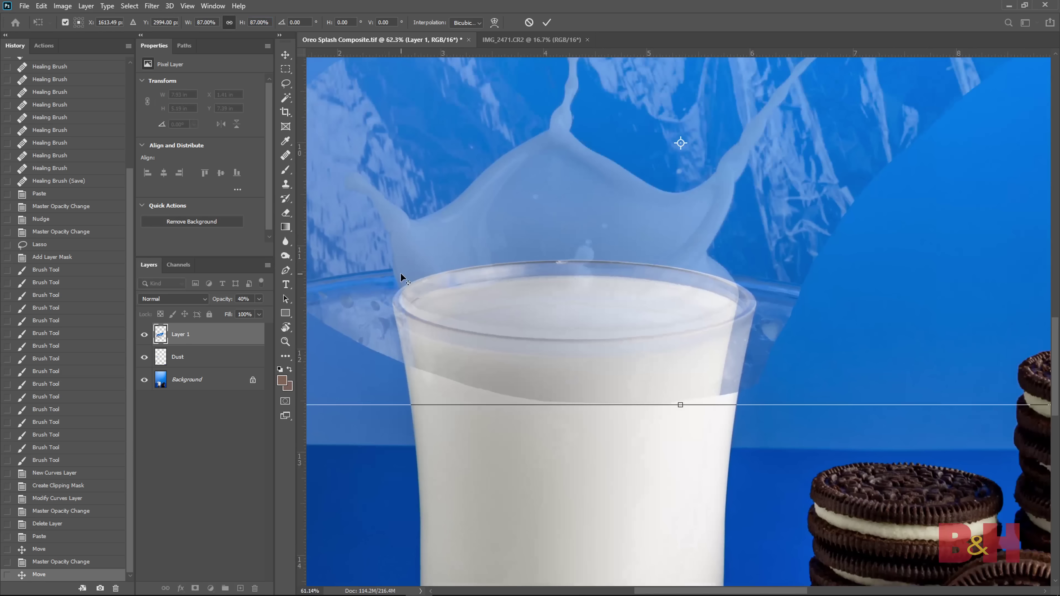
scroll(401, 275, "down", 2)
left_click_drag(1027, 392, 1021, 421)
left_click_drag(874, 393, 873, 373)
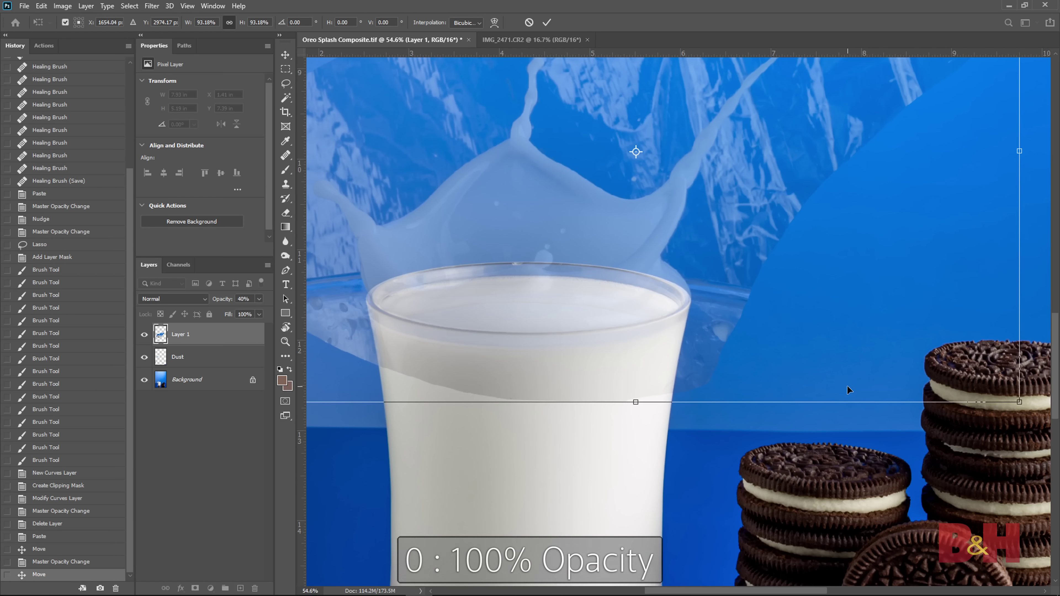
key("Return")
key("0")
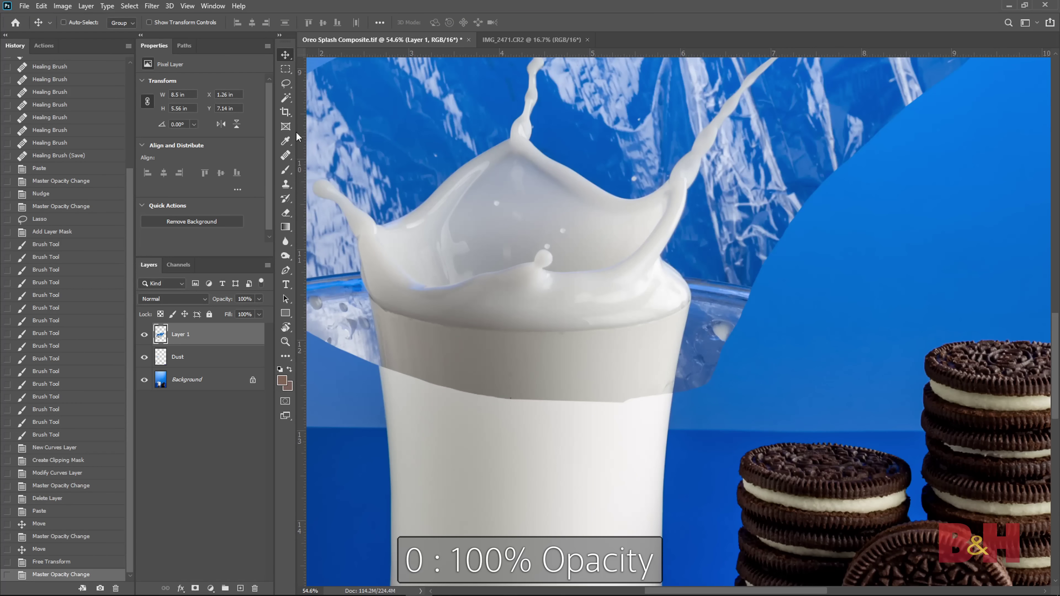
Step: Start a Pen tool path at the splash's lower left edge and trace up its outer side to the left arm
key("z")
left_click(359, 23)
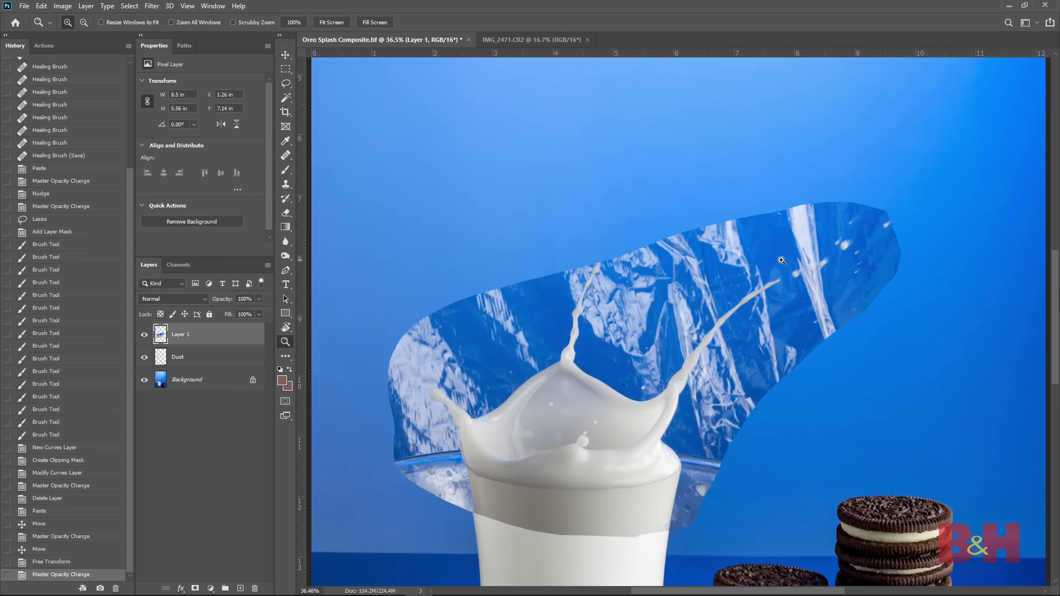
left_click(490, 449)
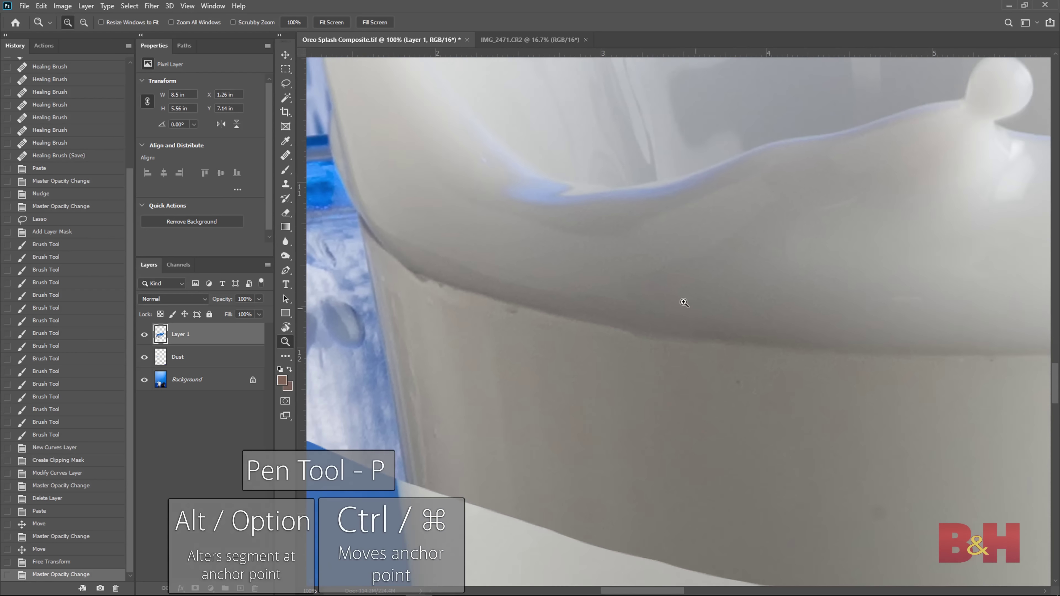
left_click(684, 302)
key("p")
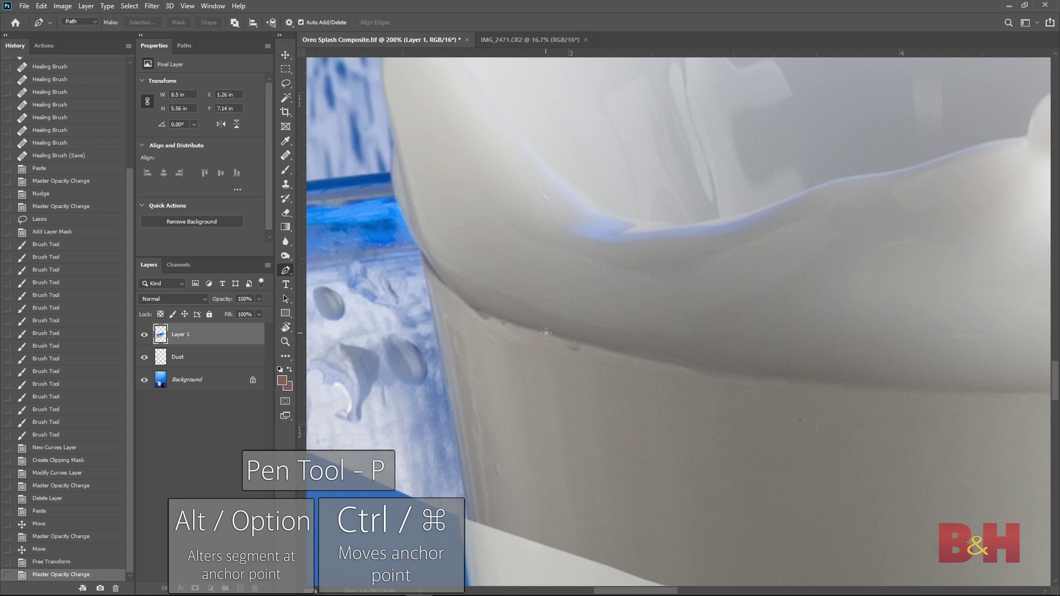
left_click_drag(515, 323, 518, 323)
left_click_drag(368, 252, 558, 407)
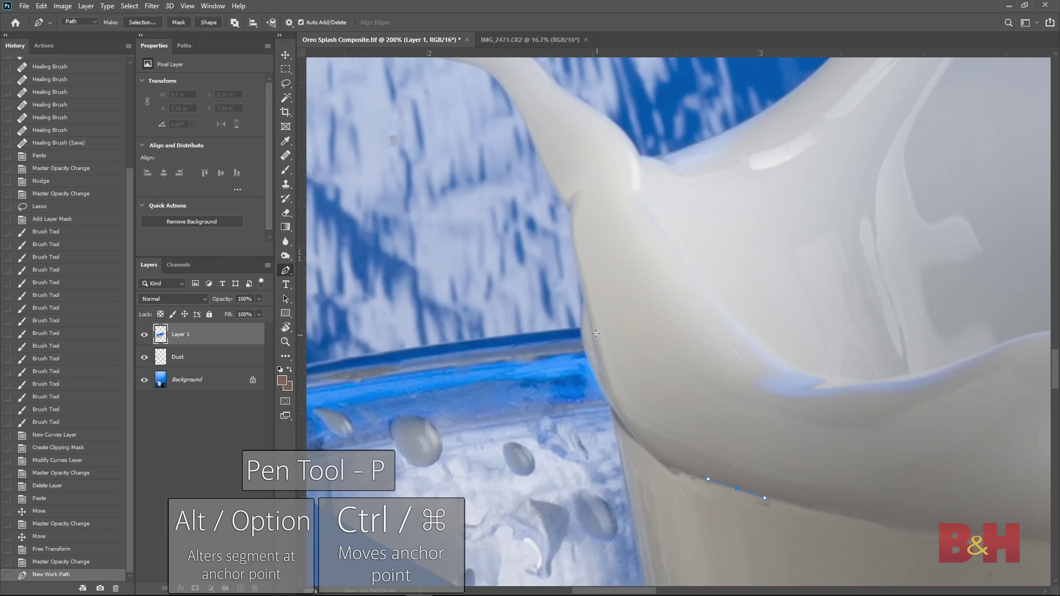
left_click_drag(586, 348, 588, 361)
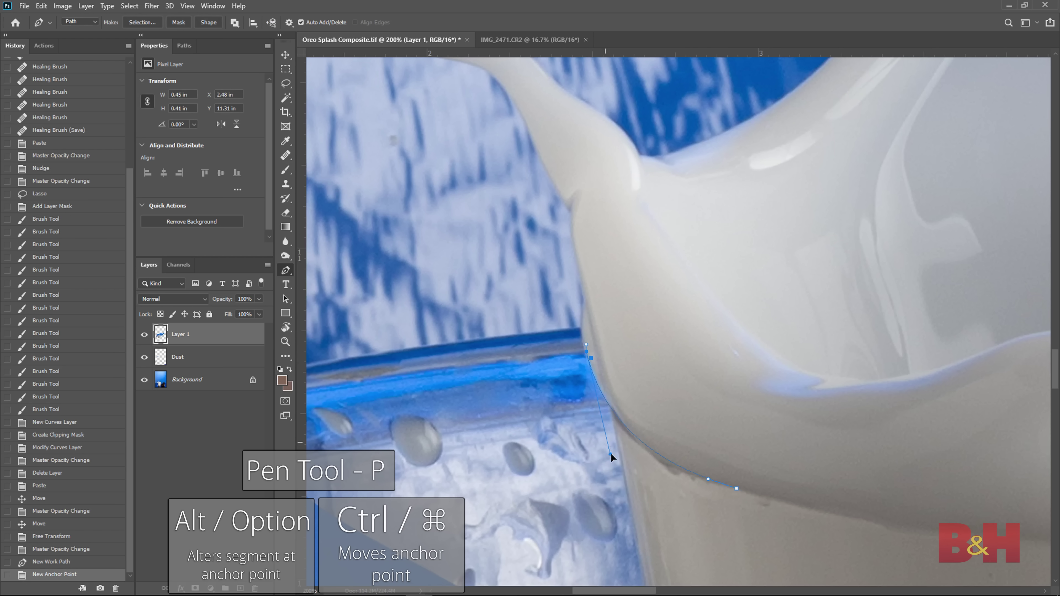
left_click_drag(613, 463, 612, 464)
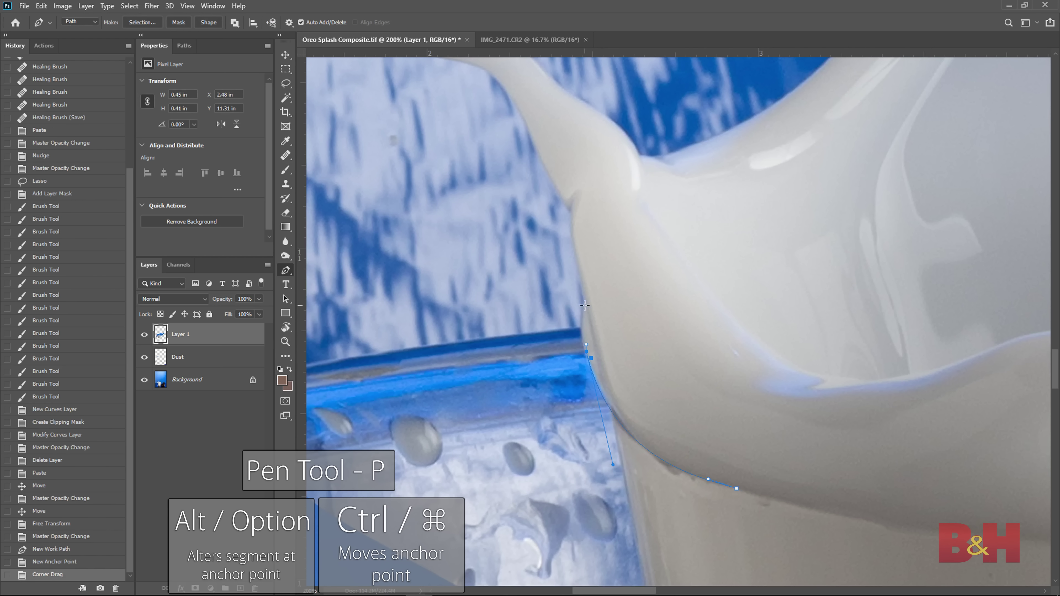
left_click_drag(585, 305, 577, 344)
left_click_drag(566, 242, 601, 334)
scroll(603, 326, "up", 3)
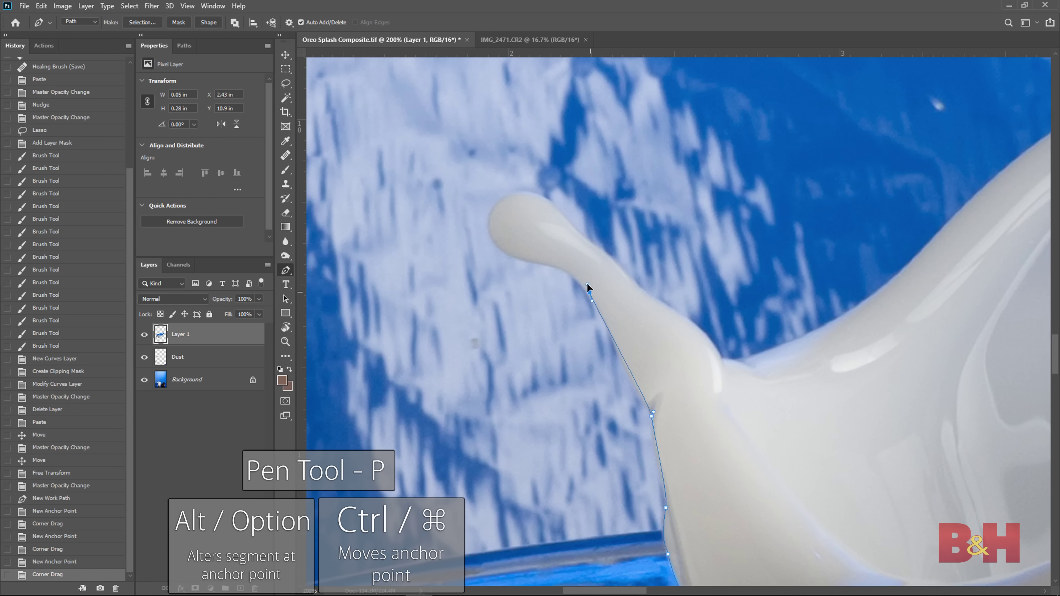
Step: Continue the path along the underside of the left arm and around its rounded droplet tip
left_click_drag(589, 293, 600, 320)
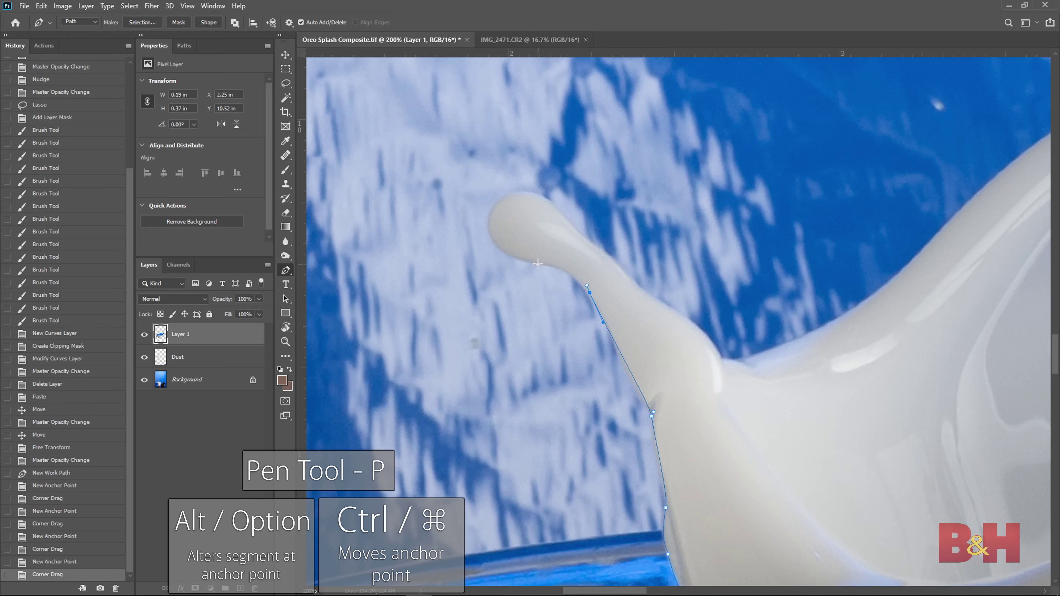
left_click_drag(538, 264, 577, 279)
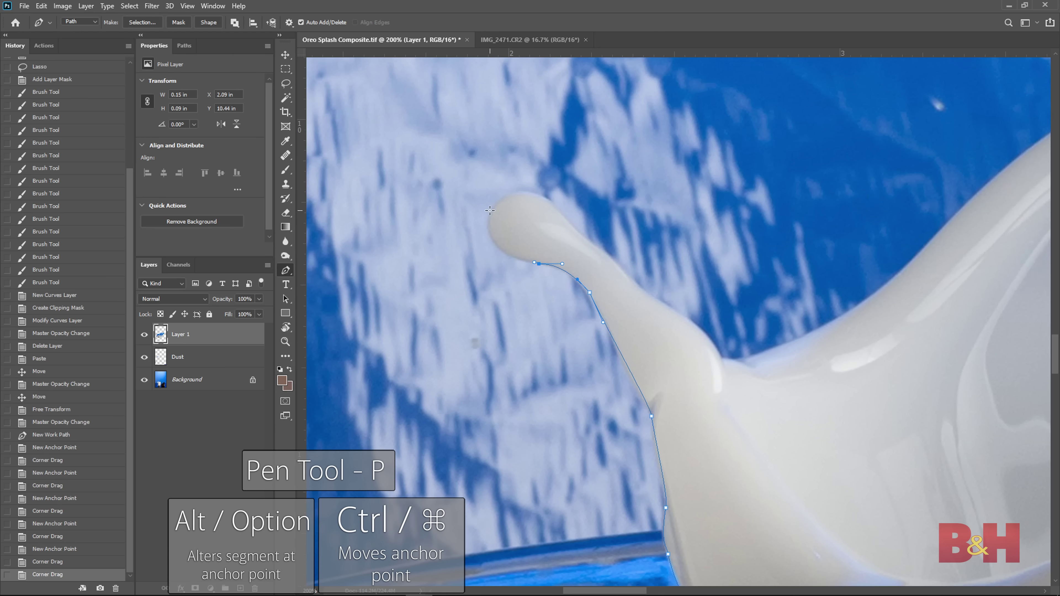
left_click(494, 211)
key("ctrl+z")
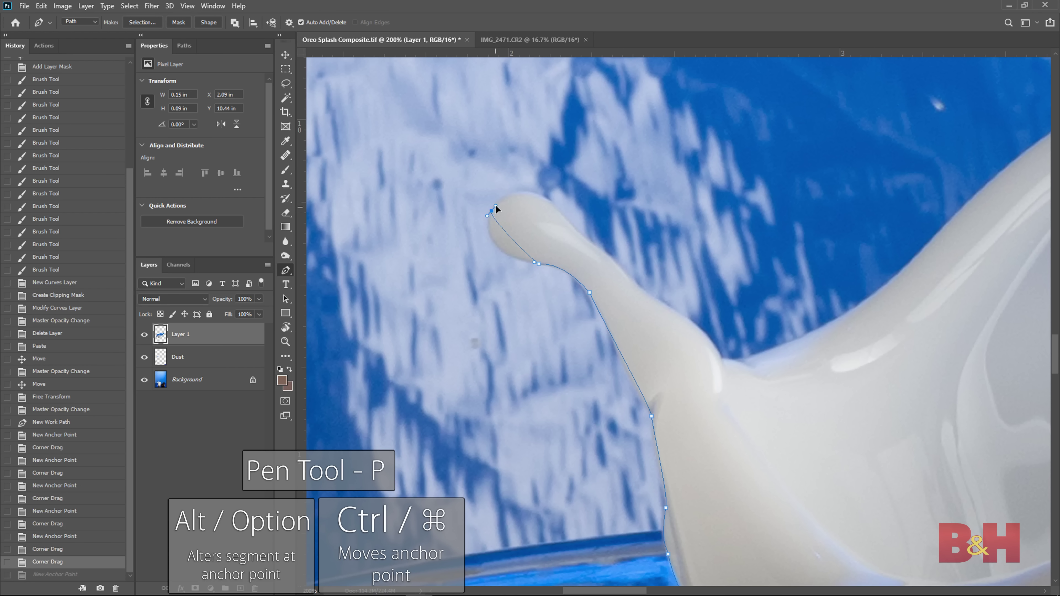
left_click_drag(495, 206, 494, 207)
left_click_drag(474, 256, 475, 257)
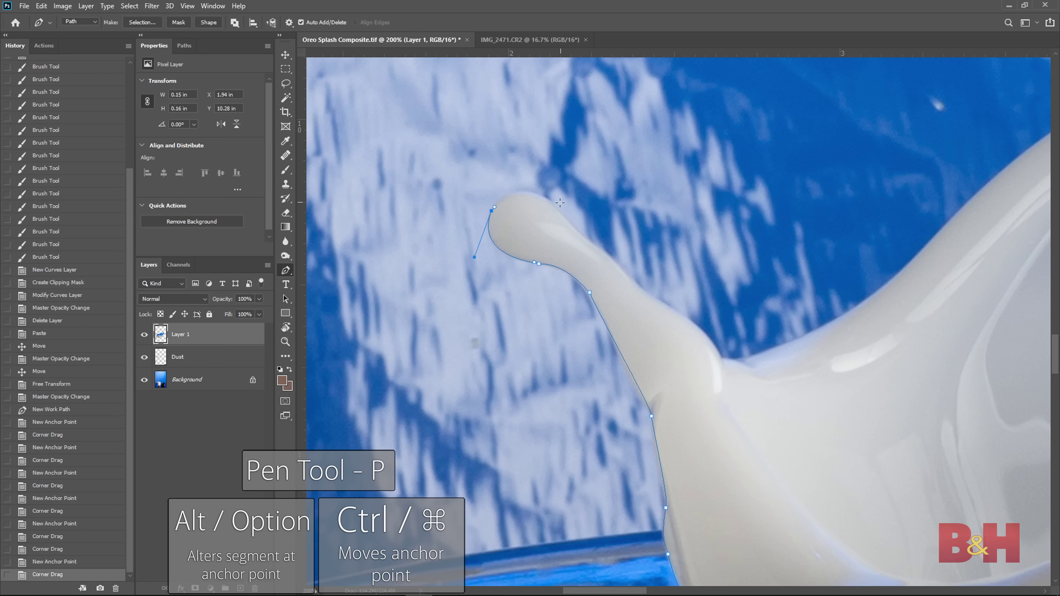
left_click_drag(555, 207, 546, 205)
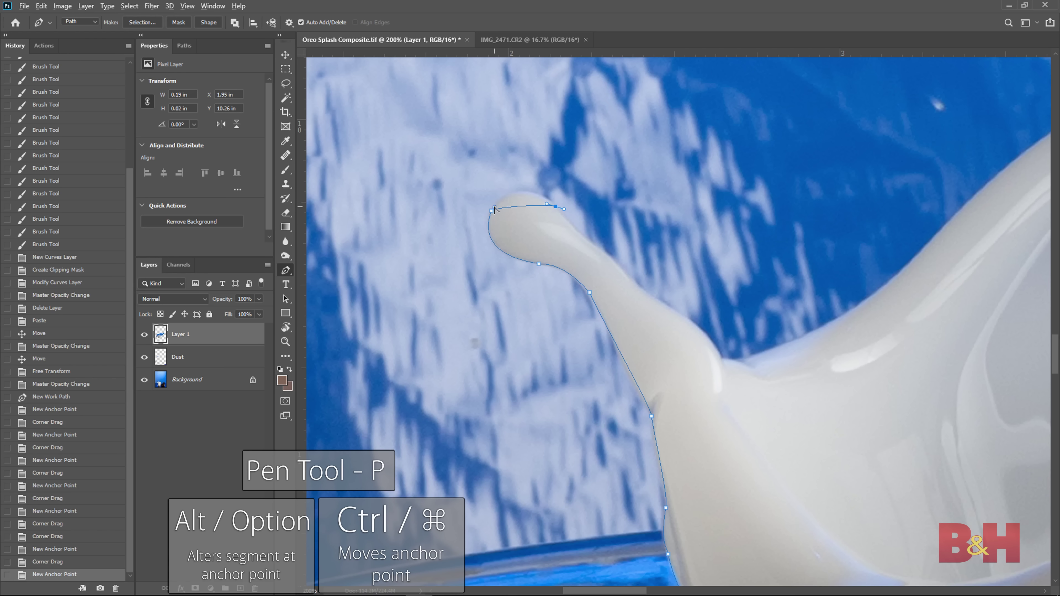
left_click_drag(507, 176, 542, 193)
left_click_drag(507, 176, 509, 181)
Step: Trace the upper edge of the left arm down into the dip and onto the rising edge of the splash
left_click_drag(599, 248, 585, 241)
left_click_drag(634, 282, 641, 286)
left_click_drag(722, 356, 493, 342)
left_click_drag(492, 342, 495, 346)
left_click_drag(693, 301, 610, 375)
left_click_drag(524, 385, 536, 392)
left_click_drag(610, 375, 618, 370)
Step: Trace the splash's left slope up to the base of the middle stream, adjusting the curve to fit the edge
left_click_drag(833, 196, 497, 412)
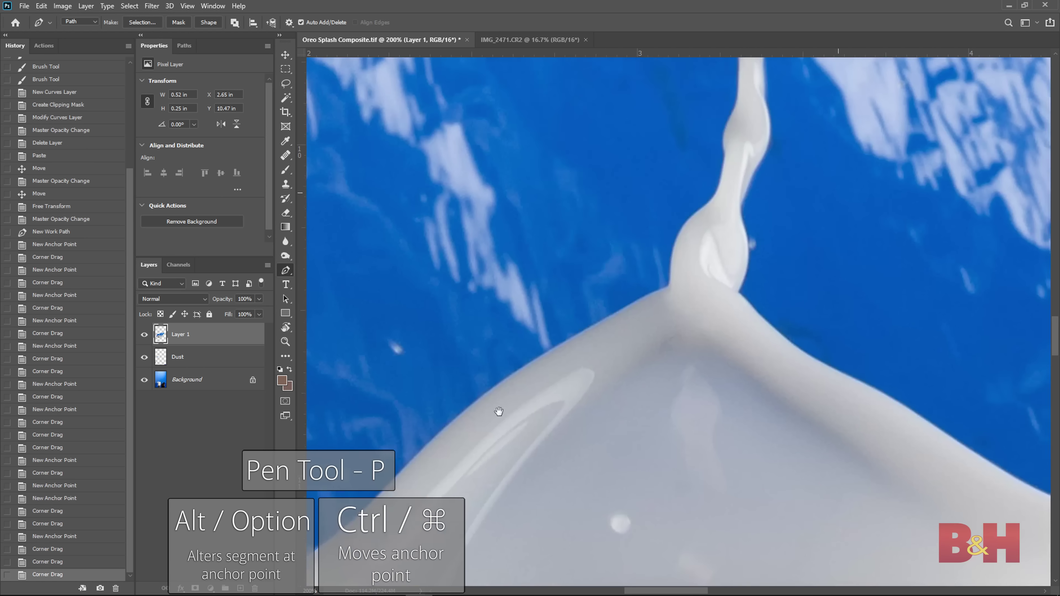
left_click_drag(670, 283, 678, 280)
left_click_drag(662, 285, 541, 339)
left_click_drag(509, 381, 444, 425)
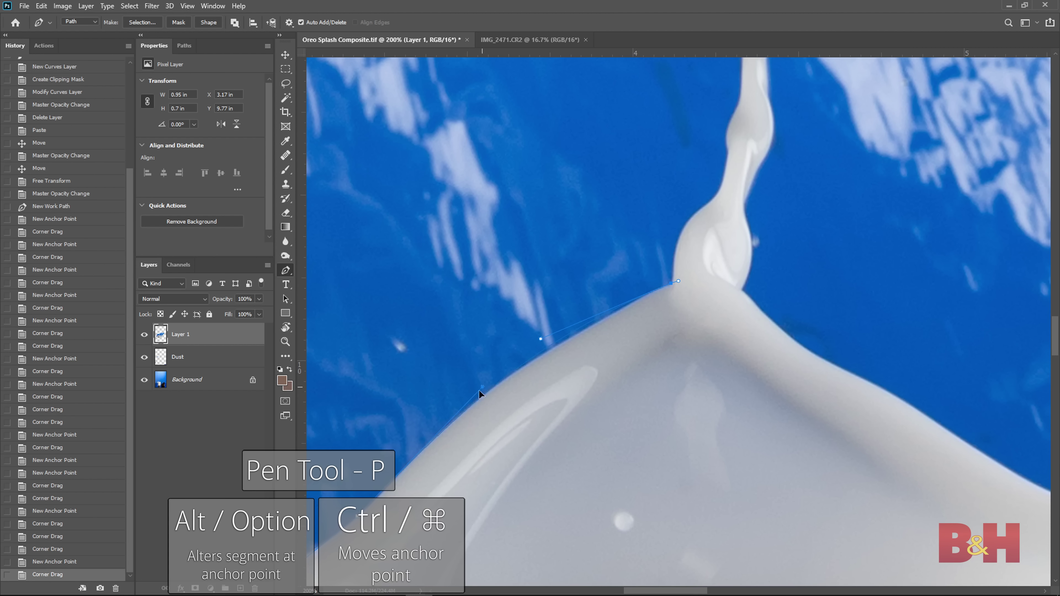
left_click_drag(479, 391, 533, 356)
left_click_drag(540, 339, 588, 323)
left_click_drag(655, 303, 569, 371)
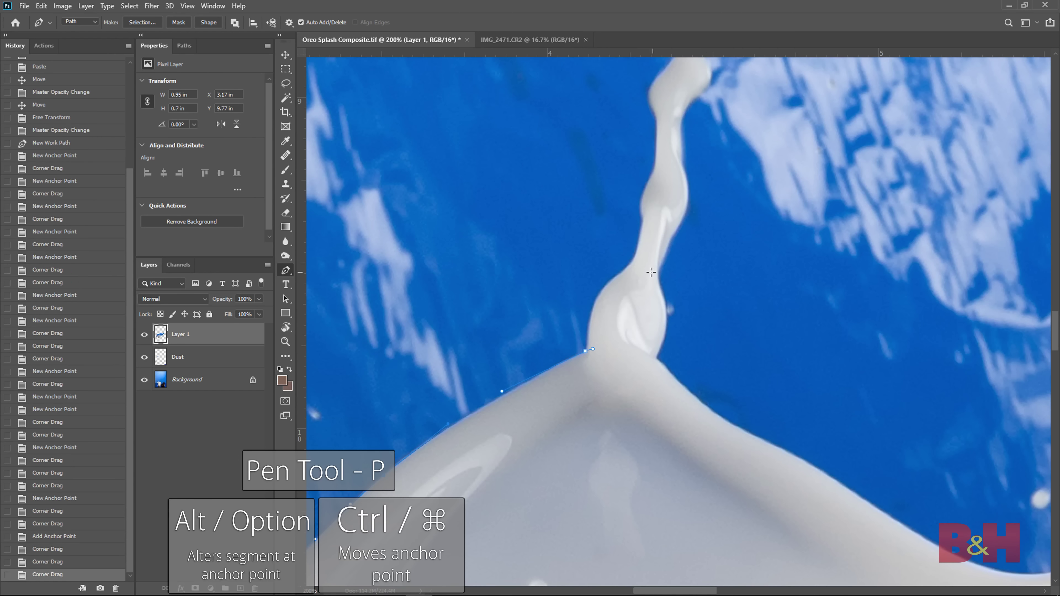
Step: Trace the path around the thin middle stream and the long right stream, and close it around the splash
left_click_drag(620, 273, 625, 269)
left_click_drag(614, 276, 576, 295)
left_click_drag(642, 217, 617, 289)
left_click_drag(619, 298, 616, 330)
left_click_drag(626, 247, 610, 285)
left_click_drag(621, 344, 575, 467)
left_click_drag(585, 322, 586, 315)
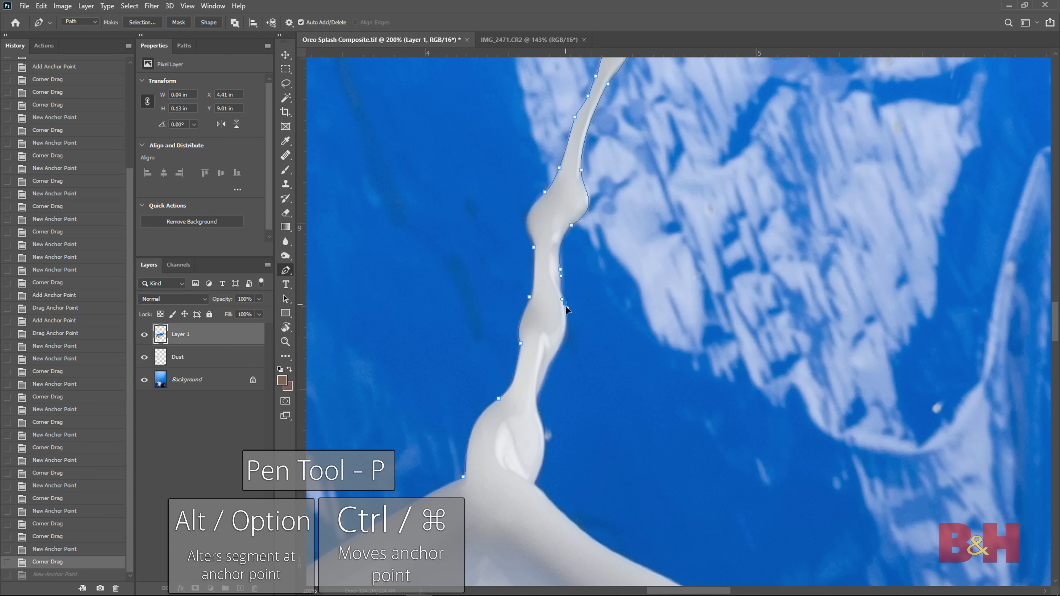
key("ctrl+z")
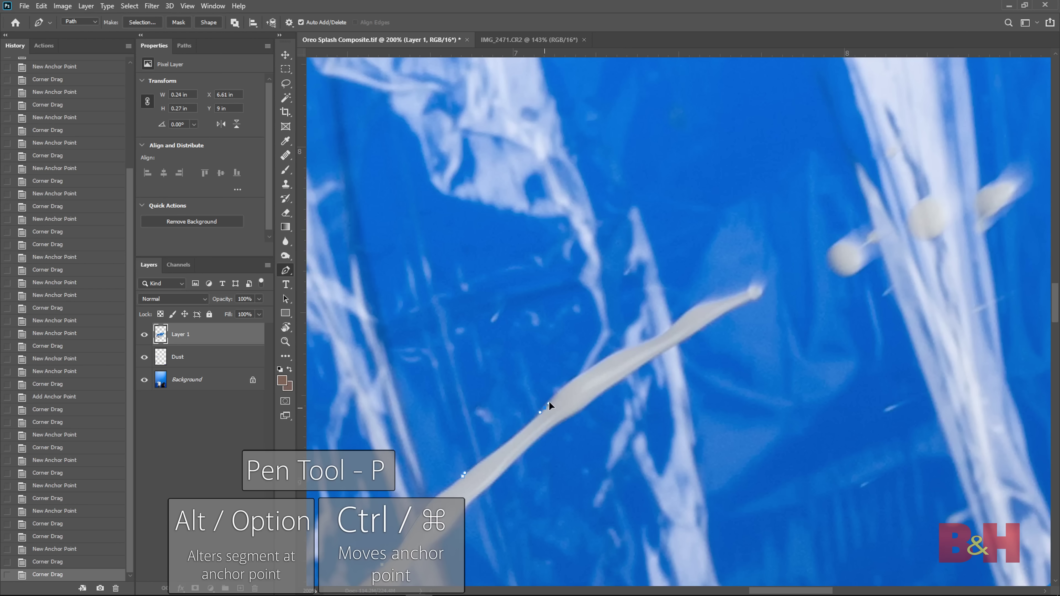
left_click_drag(648, 339, 657, 339)
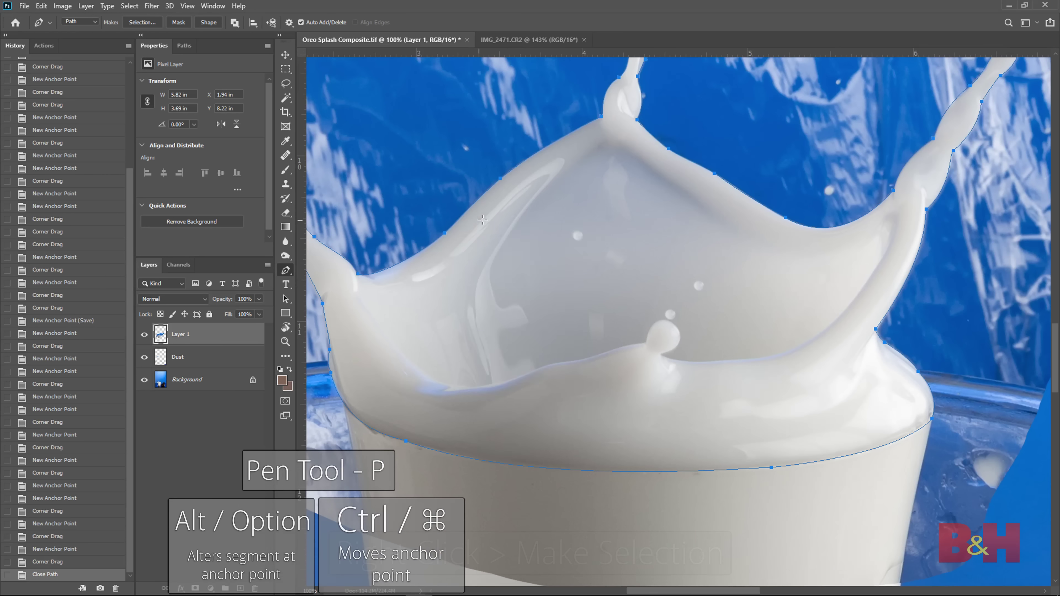
Step: Convert the closed path into a new anti-aliased selection and add it as a layer mask on the splash layer
right_click(482, 220)
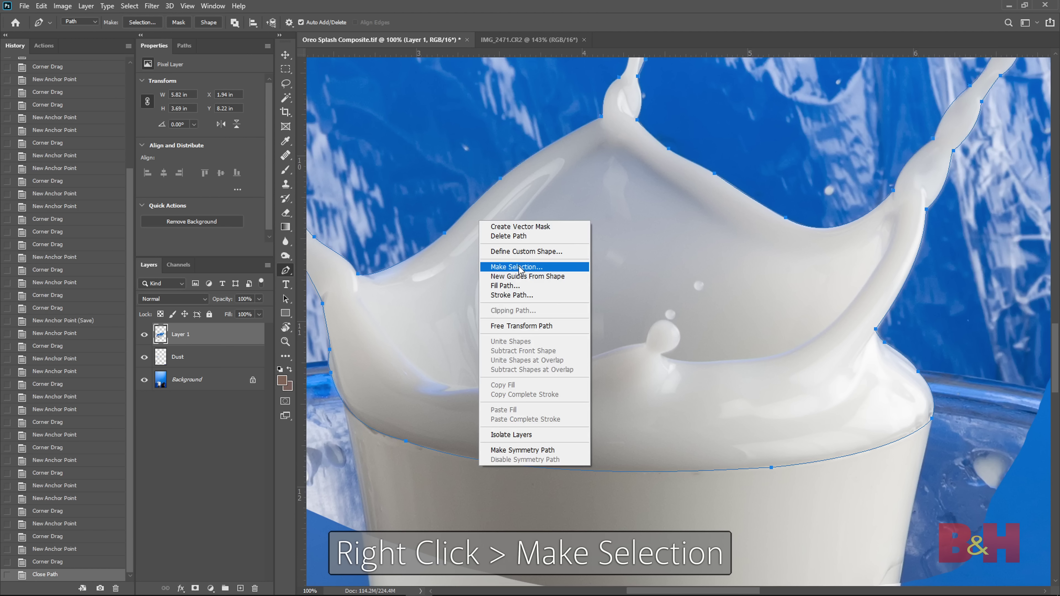
left_click(520, 268)
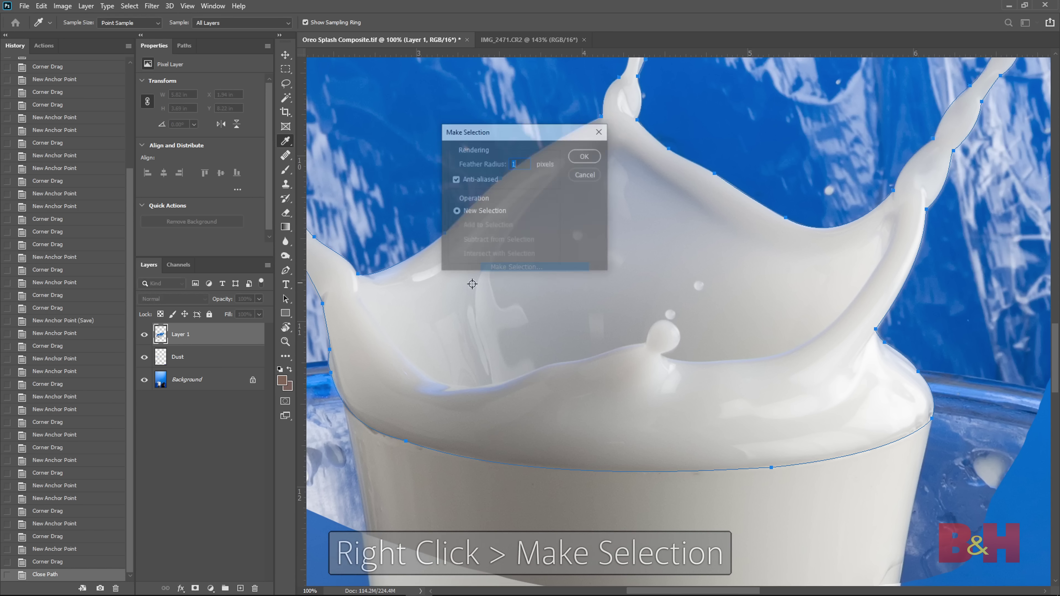
left_click(590, 159)
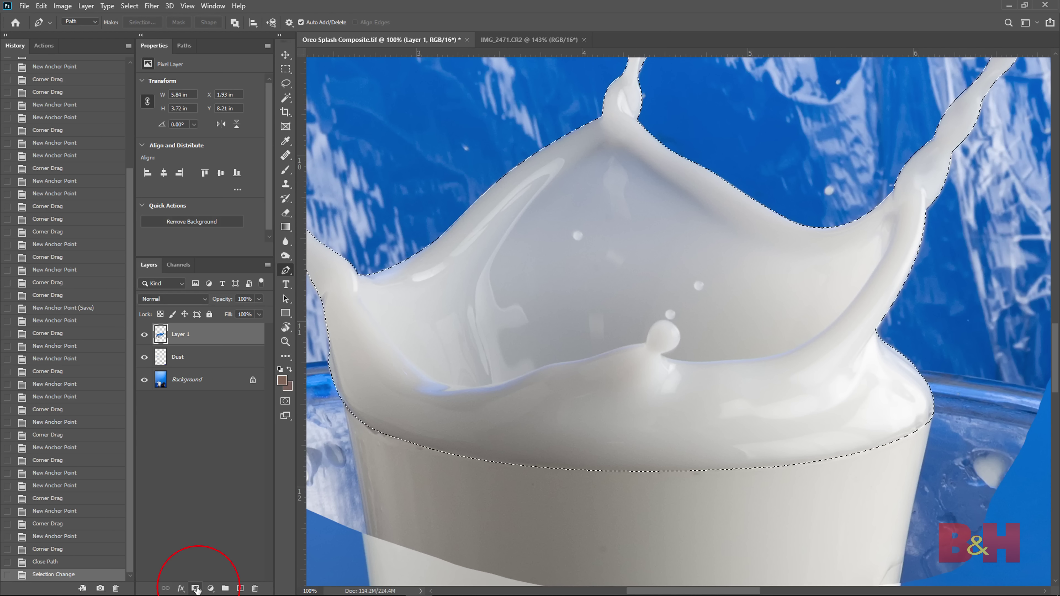
left_click(196, 588)
Step: Enlarge the masked splash to about 101% with Free Transform and nudge it right to align with the glass rim
key("z")
left_click(629, 250, "alt")
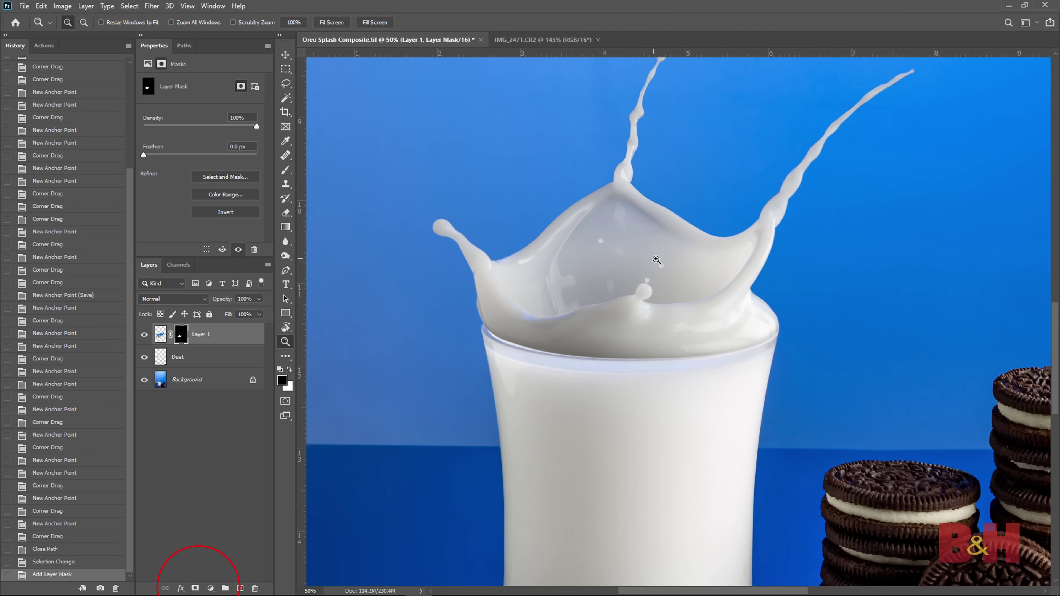
key("v")
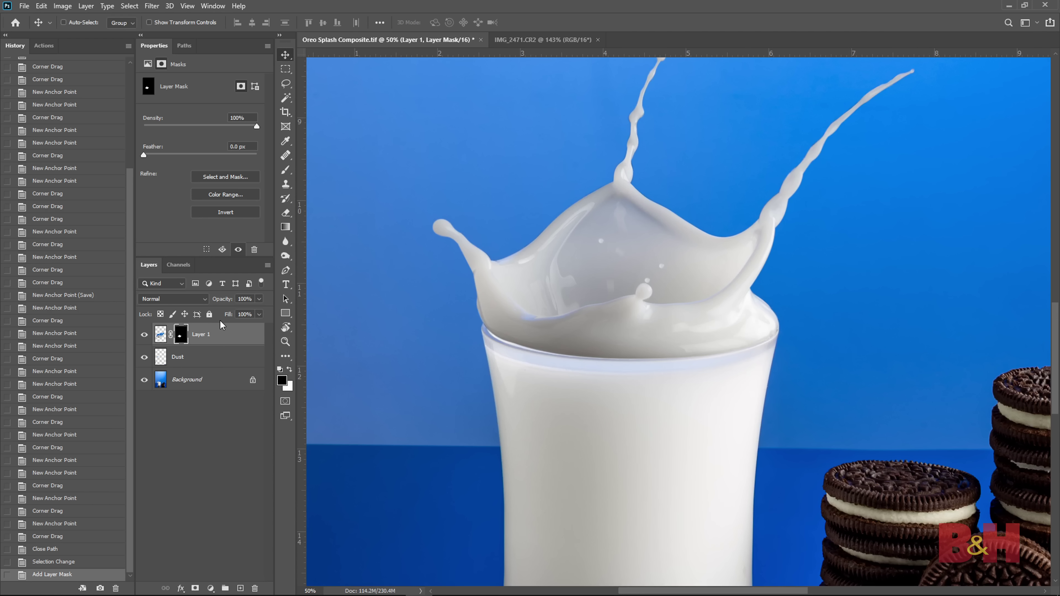
key("z")
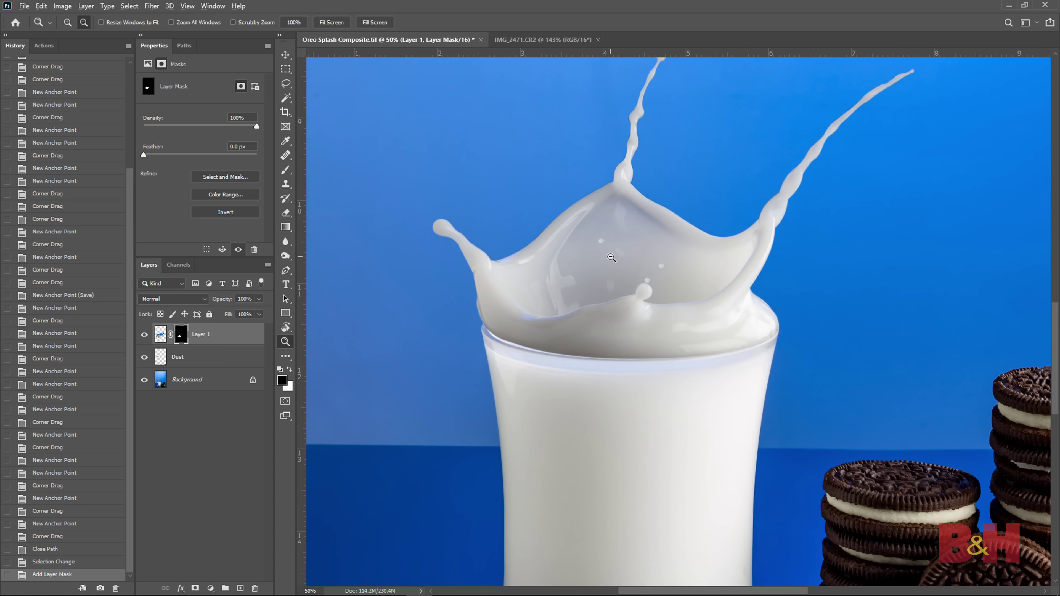
left_click(611, 256, "alt")
key("v")
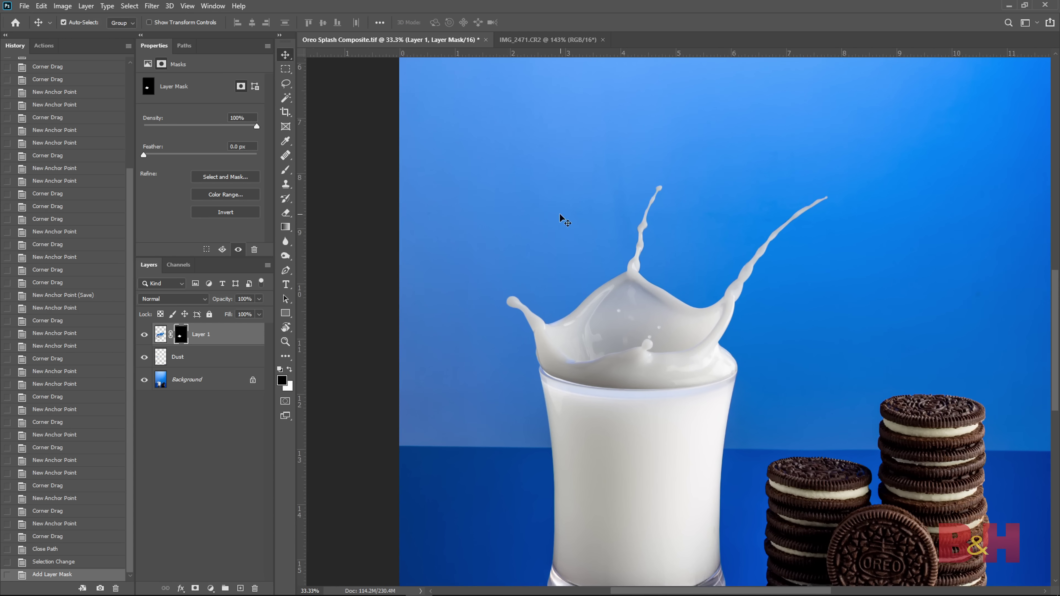
key("ctrl+t")
left_click_drag(468, 432, 464, 435)
key("Right")
key("Right")
key("Right")
key("Right")
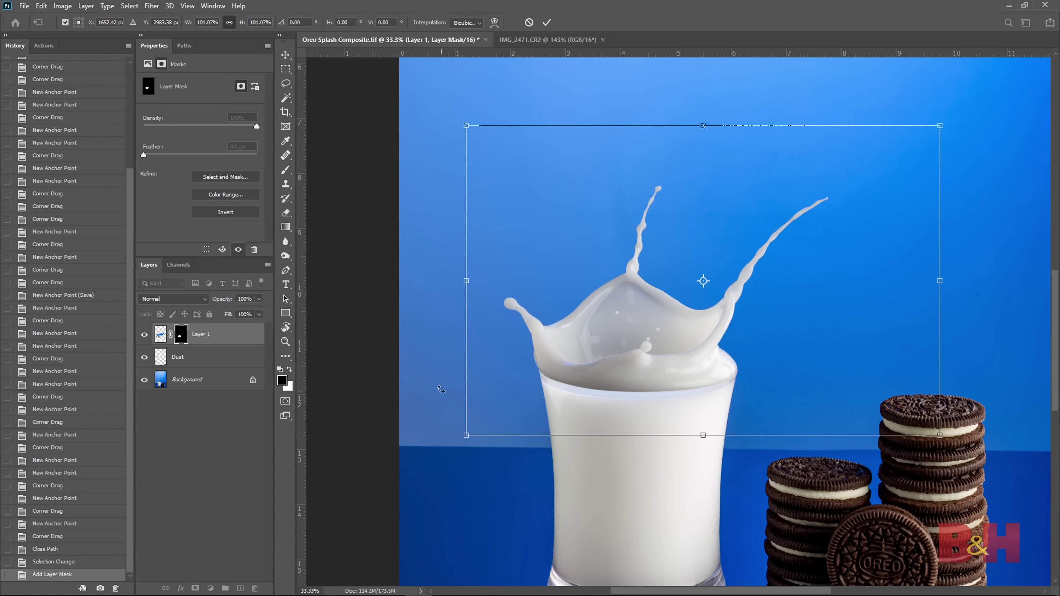
key("Return")
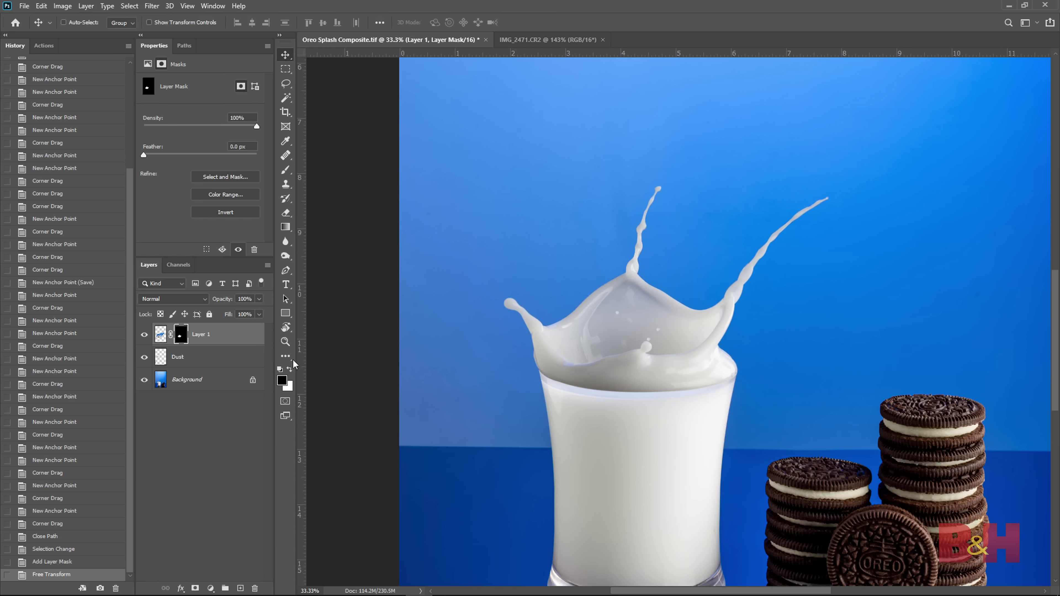
Step: Add a Curves adjustment layer above the masked splash layer and clip it to that layer
left_click(213, 587)
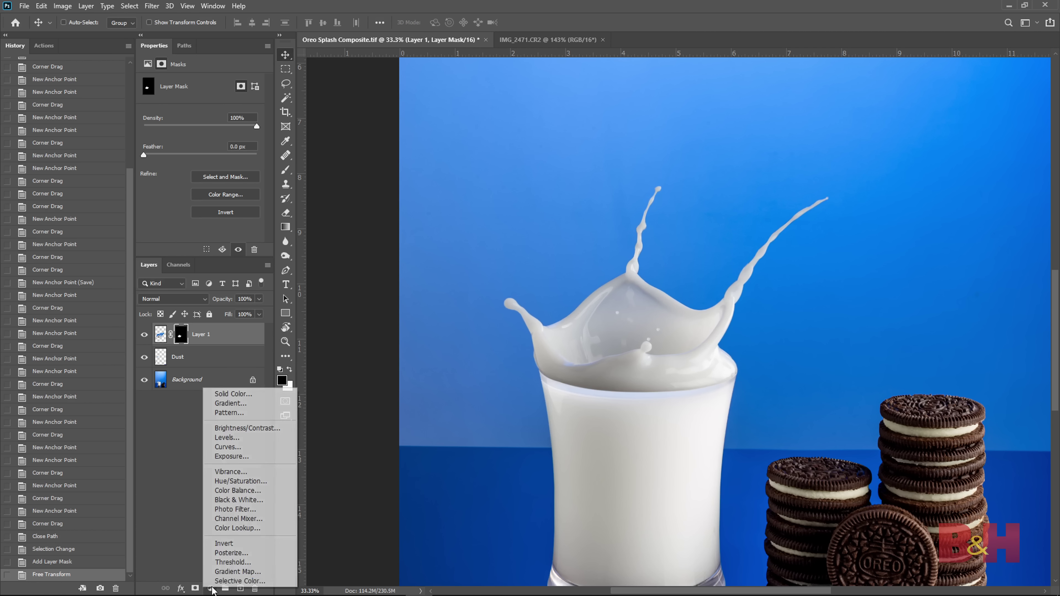
left_click(250, 445)
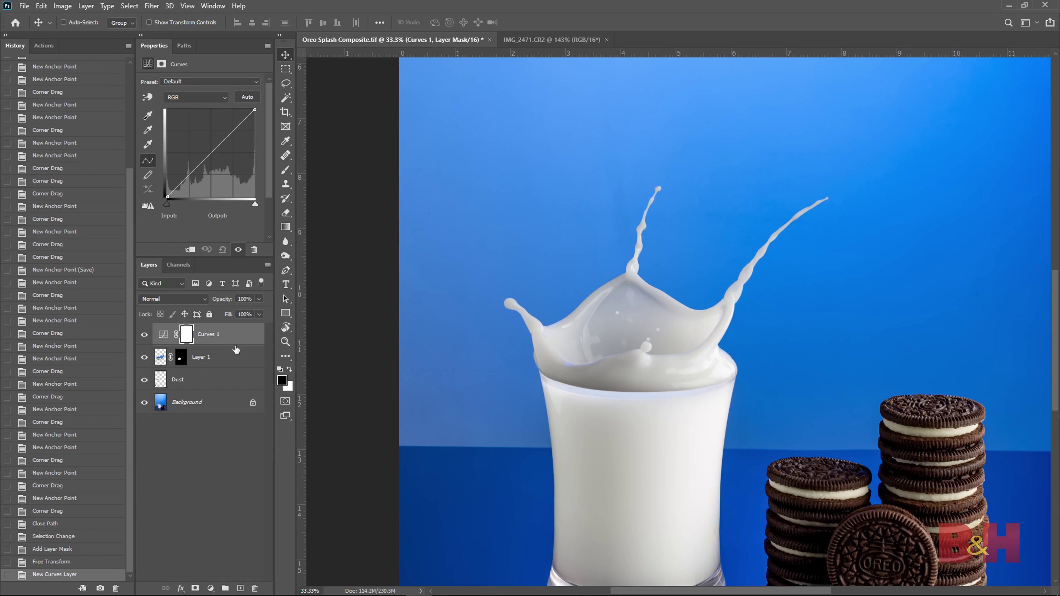
right_click(223, 337)
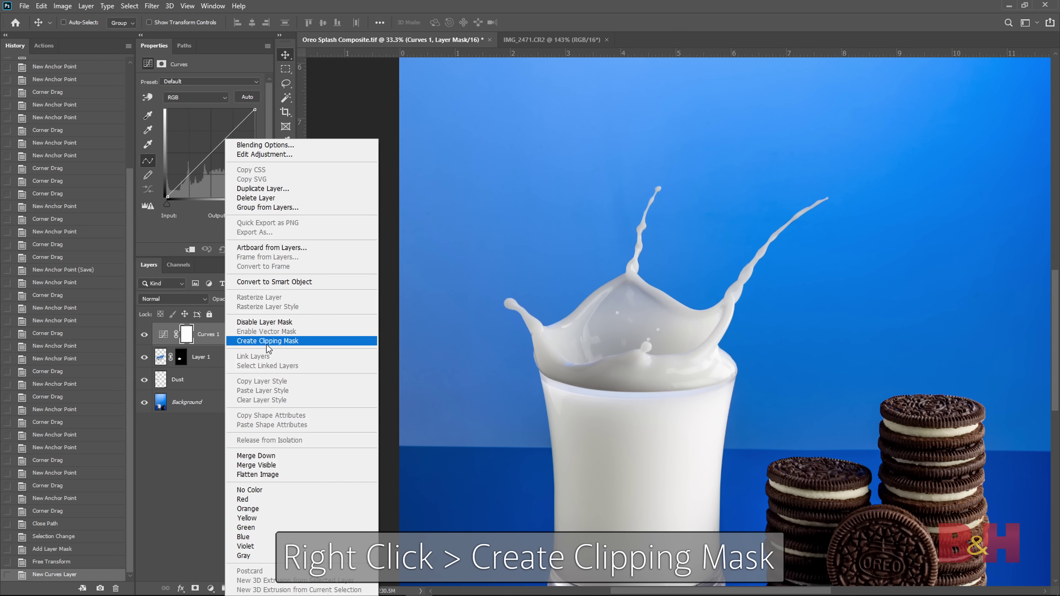
left_click(267, 341)
Step: Brighten the splash by raising the curve's upper midtones and adding a shadow point at input 42, output 46
left_click(230, 134)
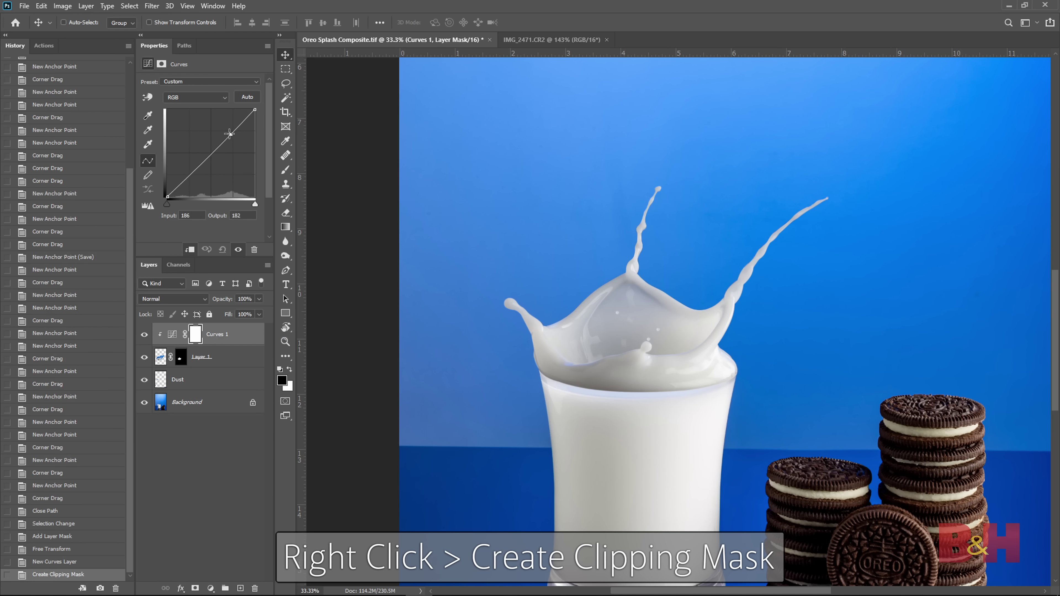
left_click_drag(230, 132, 221, 130)
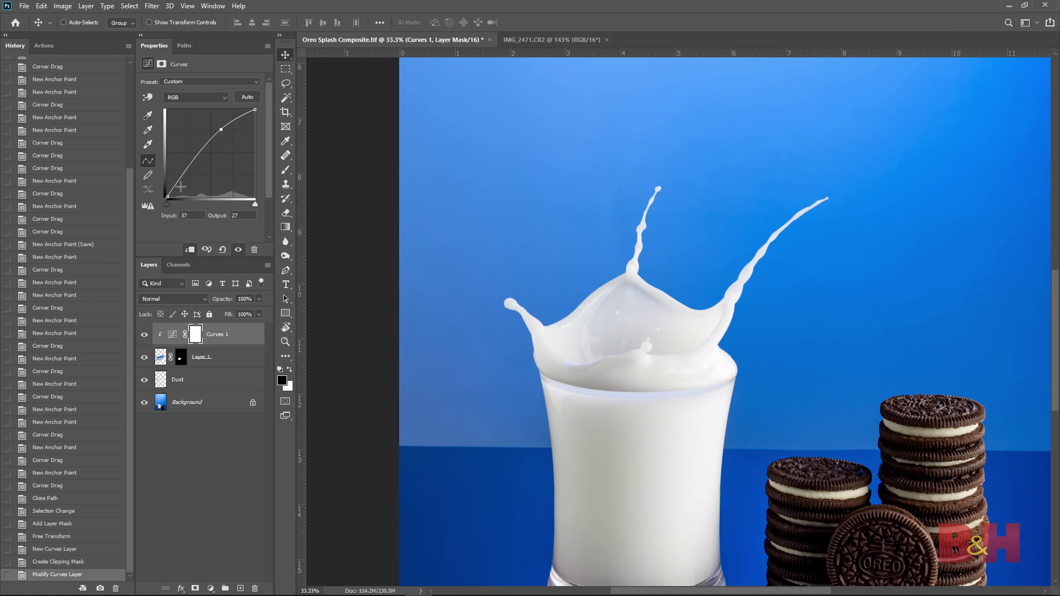
left_click_drag(180, 187, 184, 185)
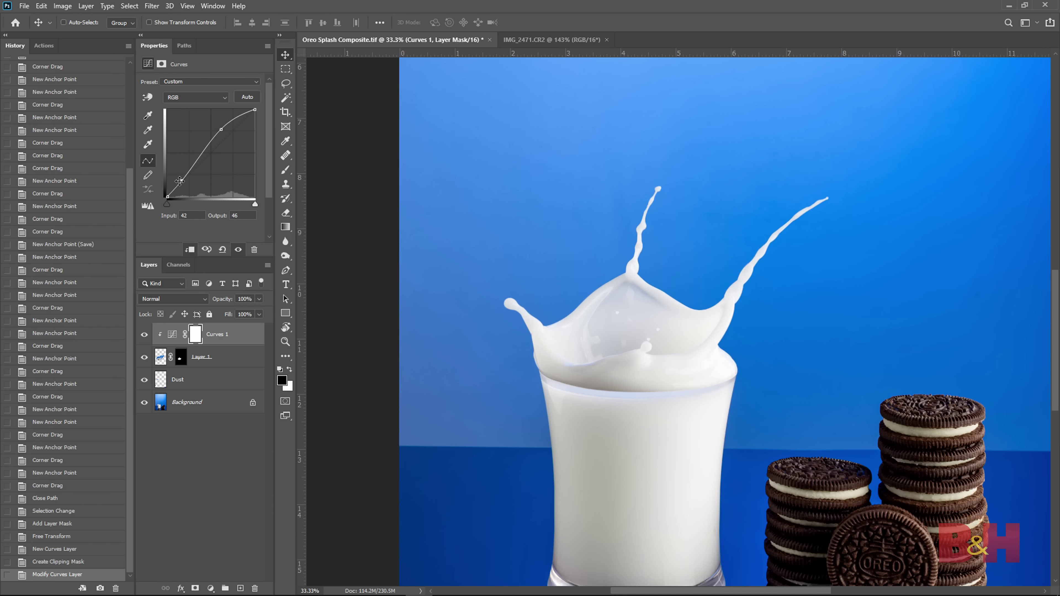
Step: Paint white with a soft brush on the splash layer's mask across the glass rim to reveal milk over the bluish band
key("z")
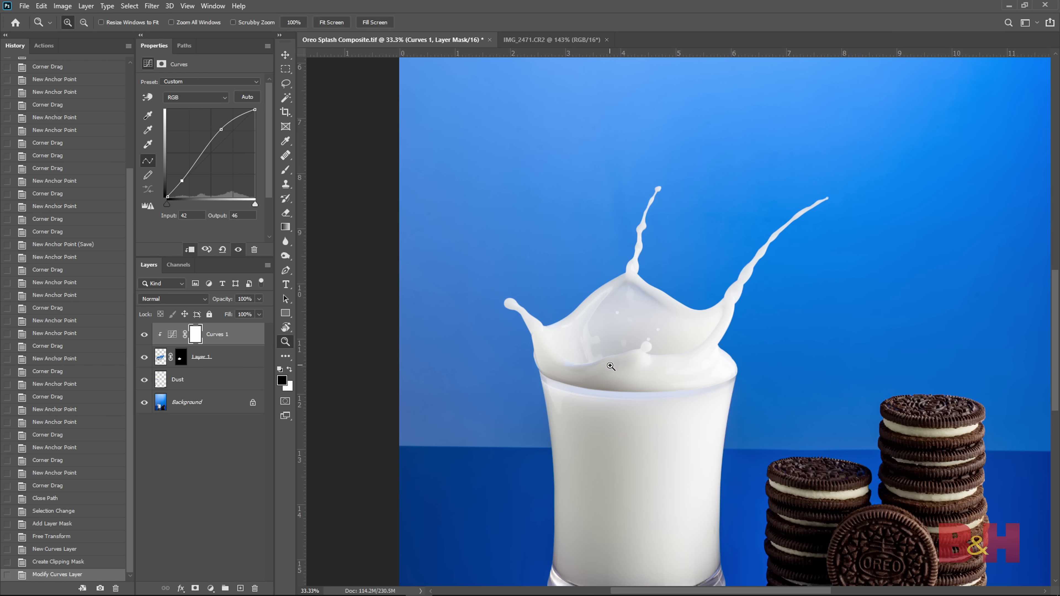
left_click(600, 377)
left_click_drag(632, 391, 598, 372)
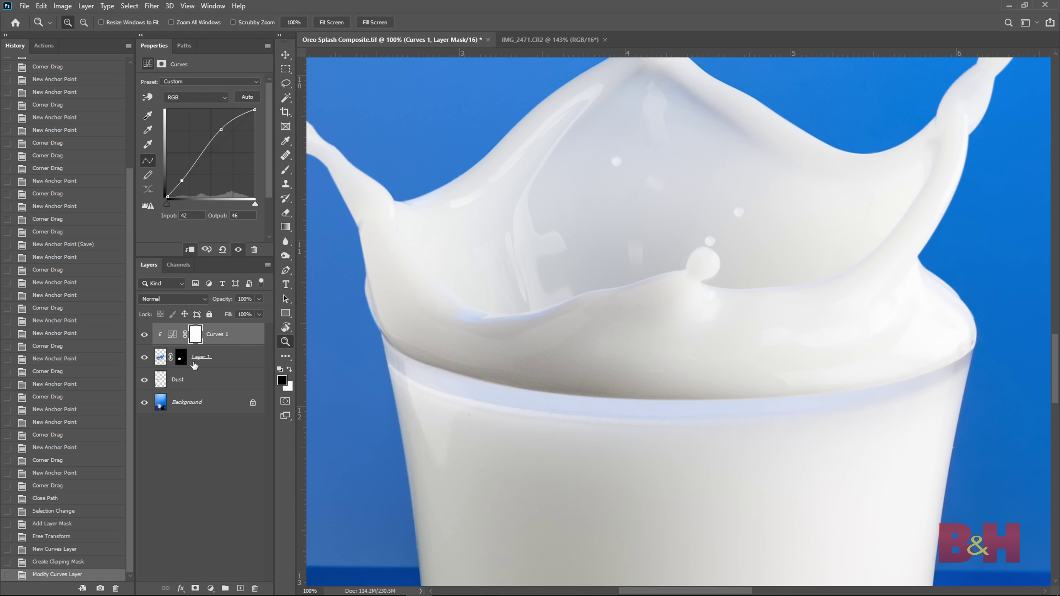
left_click(183, 359)
left_click_drag(451, 344, 529, 269)
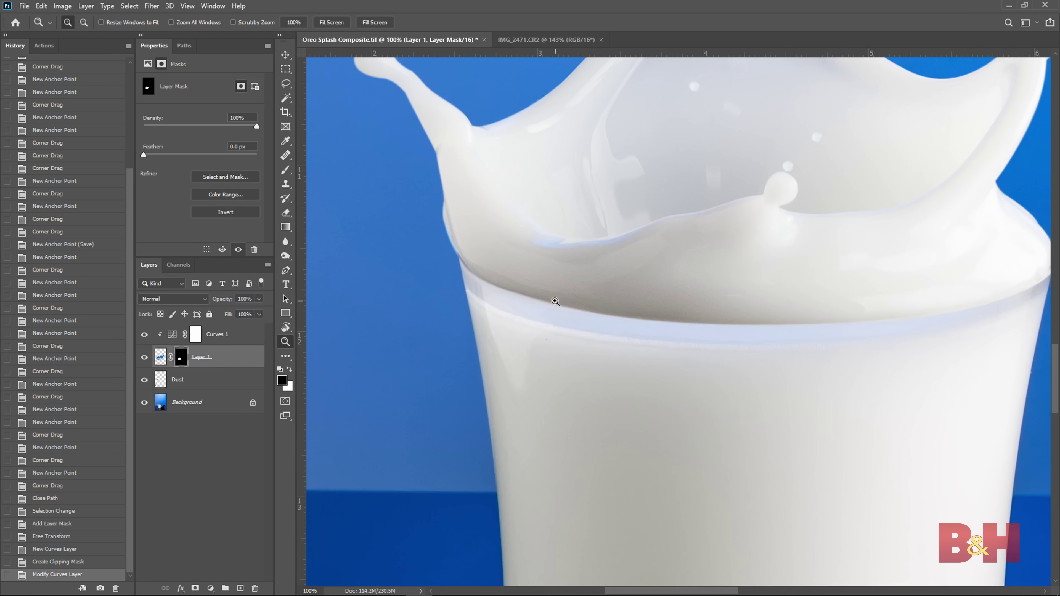
key("b")
key("x")
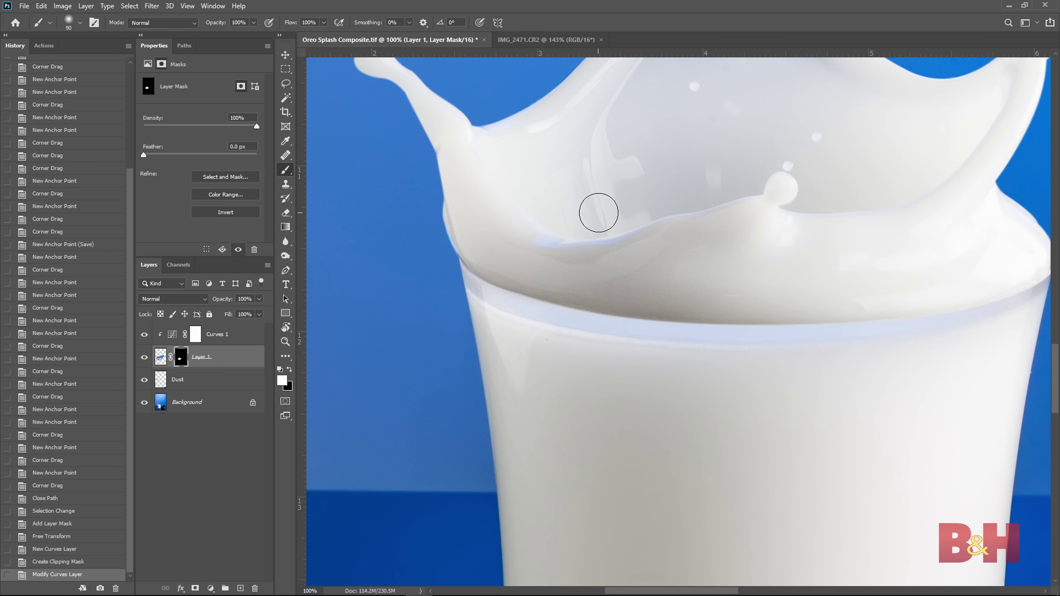
mouse_move(501, 298)
left_mouse_down()
mouse_move(542, 329)
mouse_move(504, 326)
mouse_move(488, 279)
mouse_move(619, 293)
mouse_move(559, 298)
mouse_move(669, 336)
mouse_move(907, 332)
left_mouse_up()
Step: Extend the white mask painting along the rest of the rim, undoing and repainting the stroke near its far end
key("space")
mouse_move(864, 340)
left_mouse_down()
mouse_move(609, 347)
mouse_move(638, 349)
left_mouse_up()
mouse_move(761, 324)
left_mouse_down()
mouse_move(805, 284)
mouse_move(771, 290)
mouse_move(747, 316)
mouse_move(811, 279)
mouse_move(742, 327)
mouse_move(667, 347)
left_mouse_up()
key("ctrl+z")
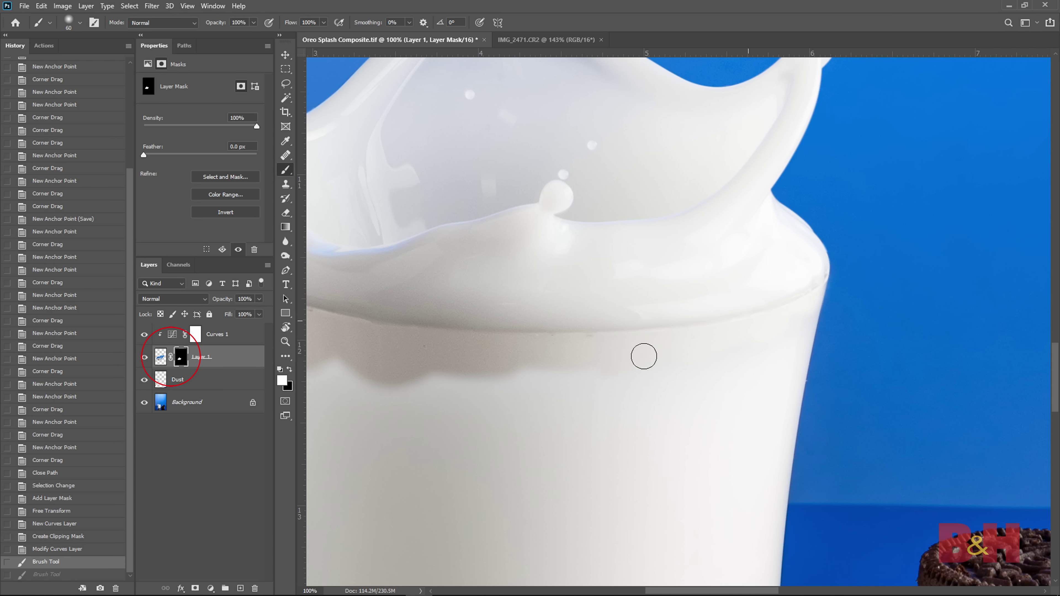
left_click_drag(619, 315, 584, 319)
left_click_drag(565, 321, 752, 286)
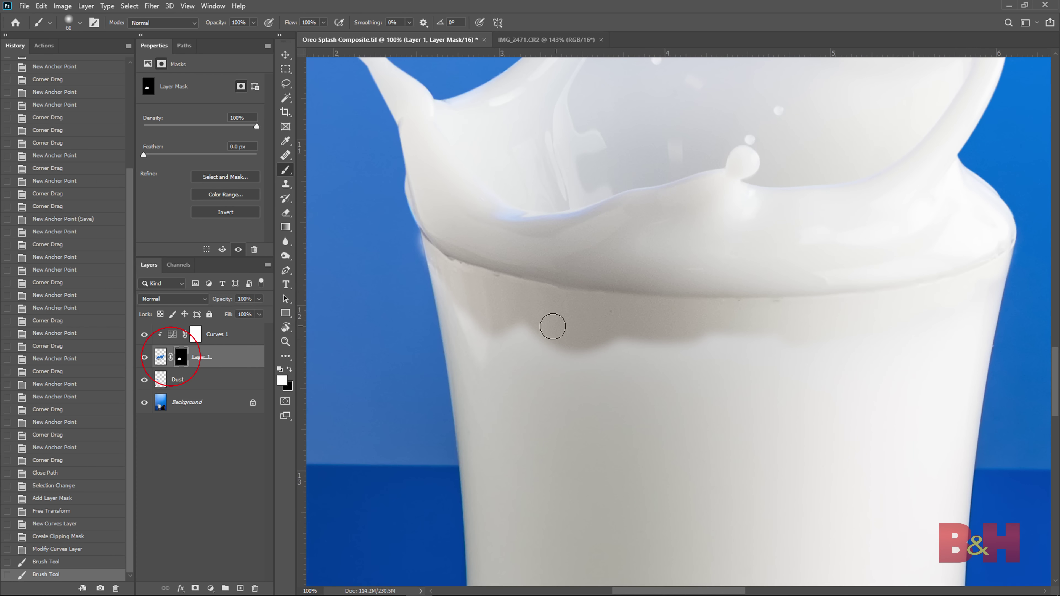
Step: Blend the revealed milk's lower edge into the glass on the mask, using 20% brush opacity and alternating white and black
key("2")
mouse_move(483, 324)
left_mouse_down()
mouse_move(470, 306)
mouse_move(490, 322)
mouse_move(694, 334)
mouse_move(651, 351)
mouse_move(705, 388)
mouse_move(647, 371)
left_mouse_up()
mouse_move(647, 371)
left_mouse_down()
mouse_move(667, 353)
mouse_move(555, 334)
left_mouse_up()
mouse_move(555, 334)
left_mouse_down()
mouse_move(668, 355)
mouse_move(764, 350)
mouse_move(480, 291)
mouse_move(539, 447)
mouse_move(574, 467)
mouse_move(516, 355)
left_mouse_up()
key("x")
key("bracketright")
key("bracketright")
mouse_move(641, 419)
left_mouse_down()
mouse_move(769, 391)
mouse_move(811, 370)
mouse_move(723, 372)
mouse_move(611, 405)
mouse_move(669, 442)
mouse_move(714, 449)
mouse_move(491, 390)
mouse_move(734, 461)
mouse_move(740, 430)
mouse_move(582, 390)
mouse_move(628, 403)
mouse_move(645, 437)
mouse_move(460, 364)
mouse_move(457, 343)
left_mouse_up()
key("x")
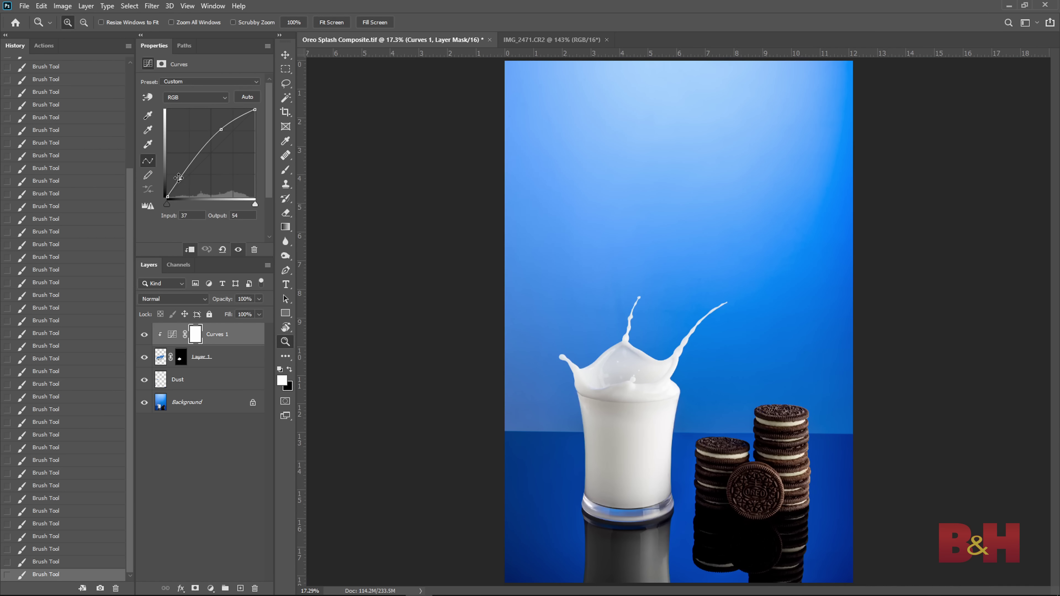
Step: Fine-tune the shadow point of the splash's clipped Curves adjustment
left_click_drag(178, 178, 174, 176)
left_click_drag(178, 179, 180, 178)
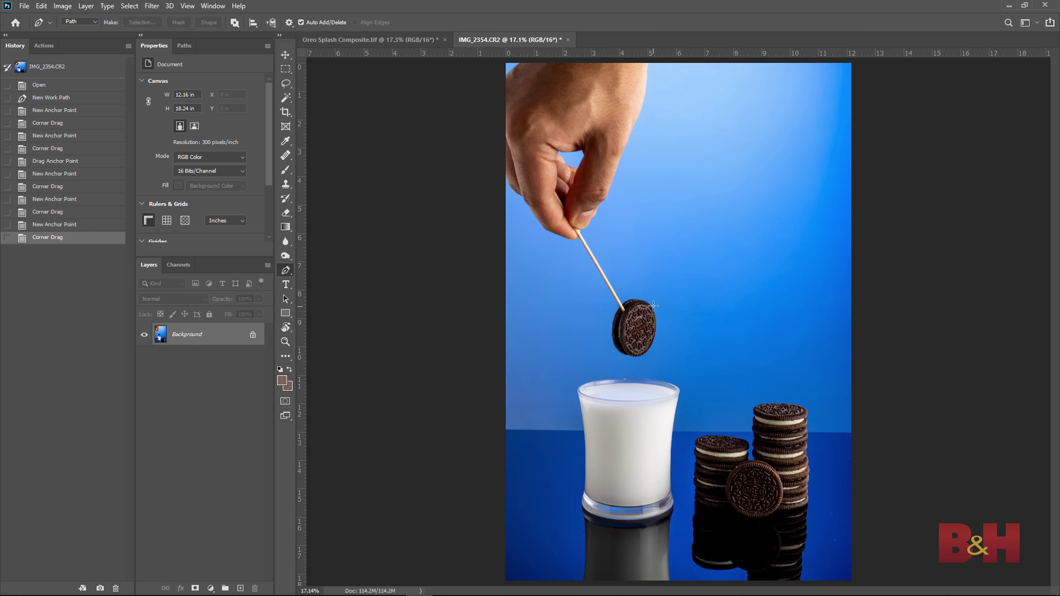
Step: Lasso the hanging Oreo in IMG_2354.CR2, paste a copy into the splash composite, and move it above the milk splash
key("l")
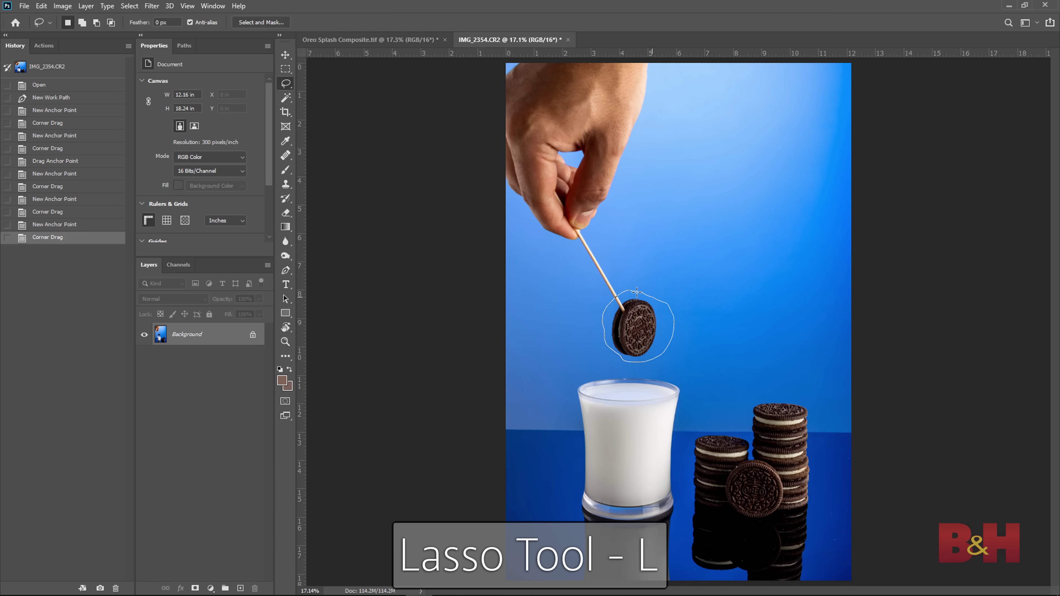
left_click_drag(636, 292, 639, 293)
key("ctrl+c")
left_click(397, 40)
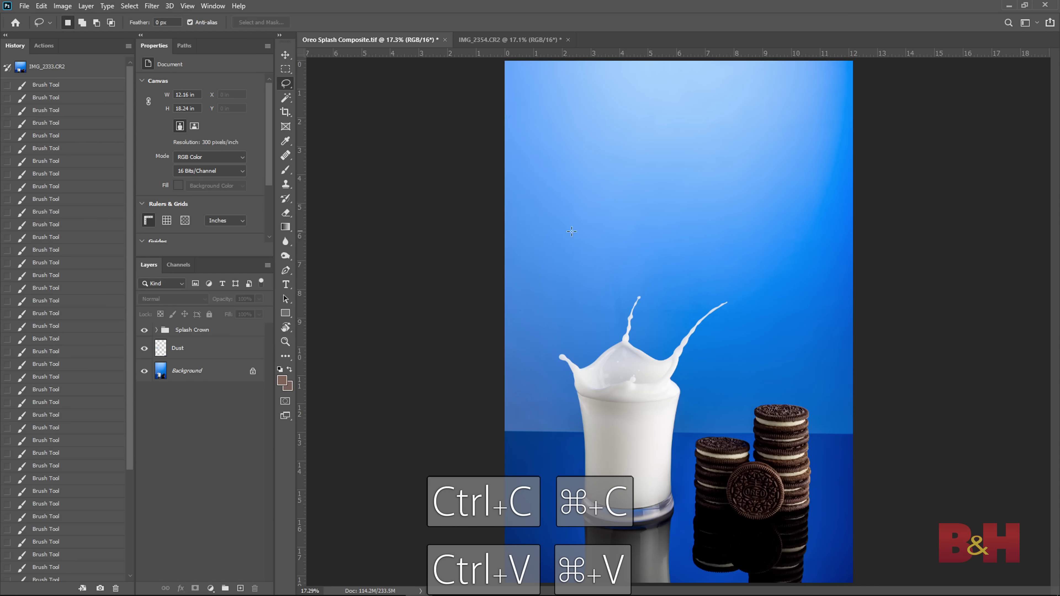
key("ctrl+v")
key("v")
left_click_drag(672, 378, 633, 285)
Step: Add a layer mask to the pasted Oreo layer and select all the blue around the cookie with the Magic Wand
key("z")
left_click(652, 298)
left_click(652, 298)
left_click(652, 297)
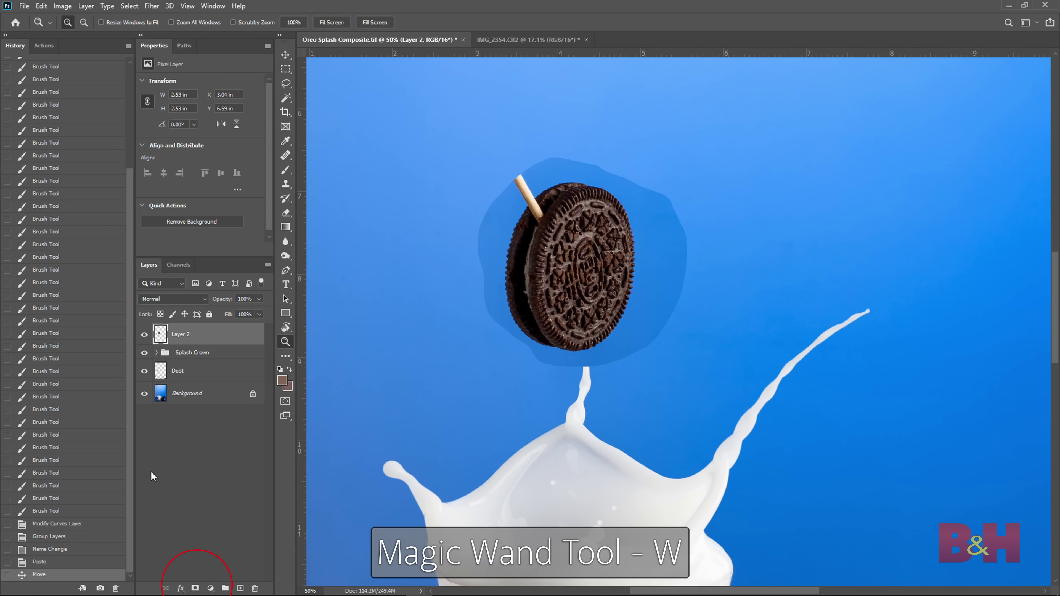
left_click(196, 587)
left_click(738, 225)
left_click_drag(653, 215, 693, 236)
key("w")
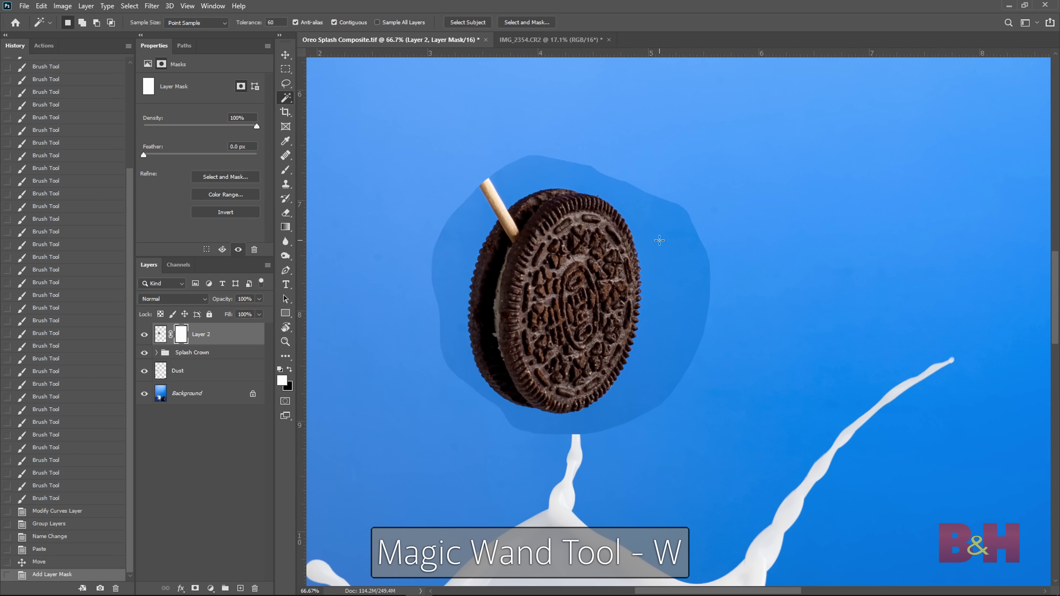
left_click(659, 240)
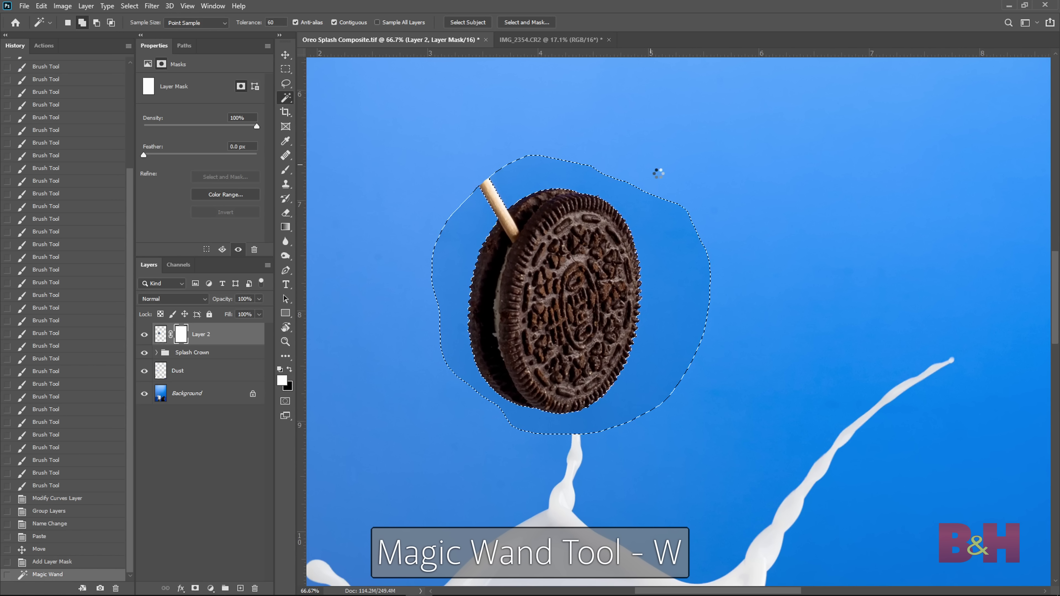
left_click(656, 167, "shift")
Step: Fill the selected blue surround with black on the Oreo's layer mask and deselect
key("z")
left_click(529, 191)
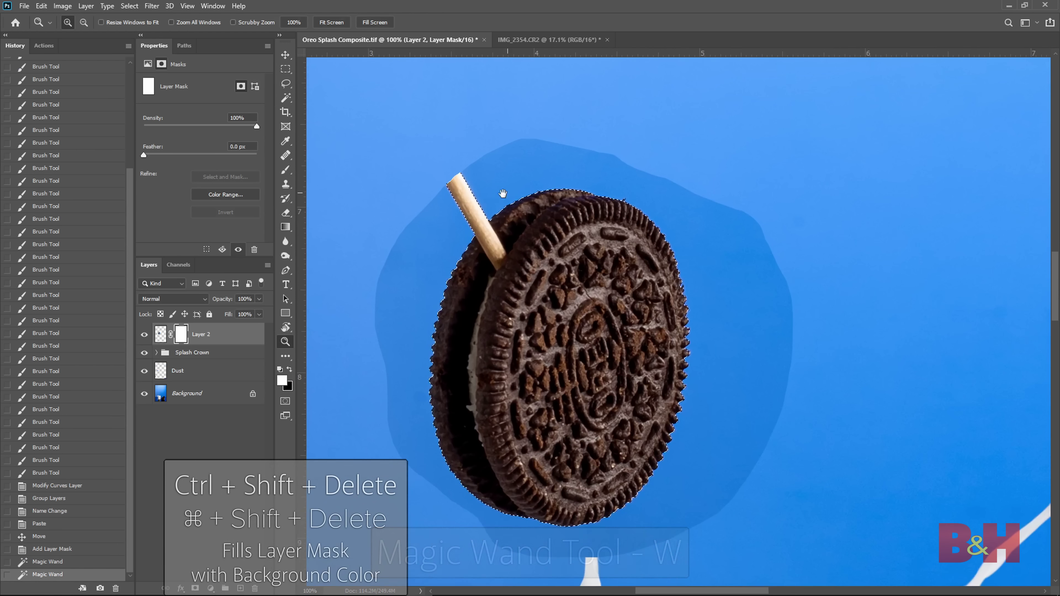
left_click_drag(502, 195, 589, 217)
left_click_drag(519, 224, 582, 237)
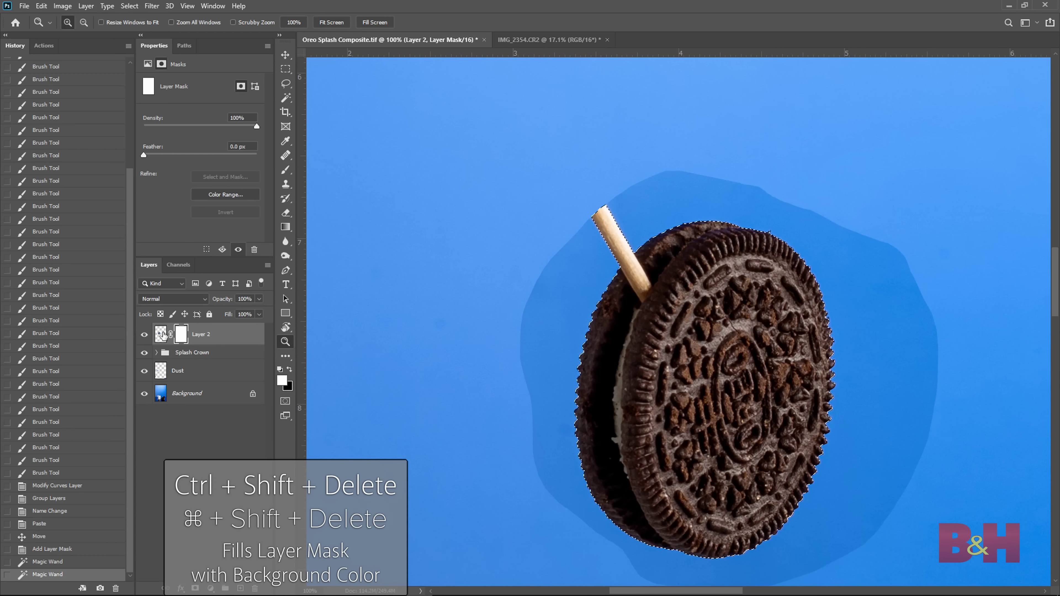
key("ctrl+shift+Delete")
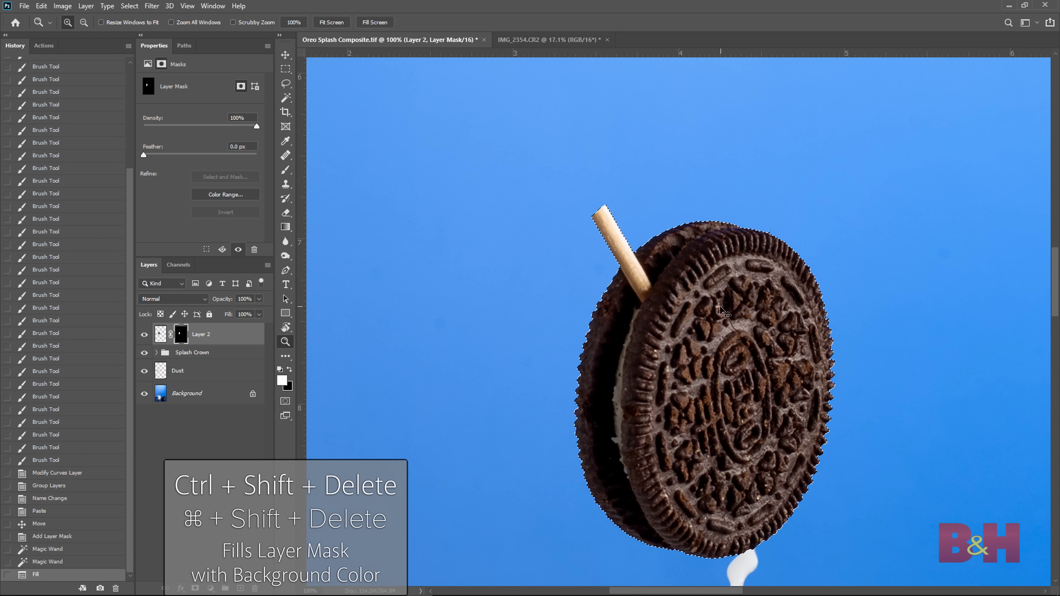
key("ctrl+d")
left_click_drag(709, 362, 685, 332)
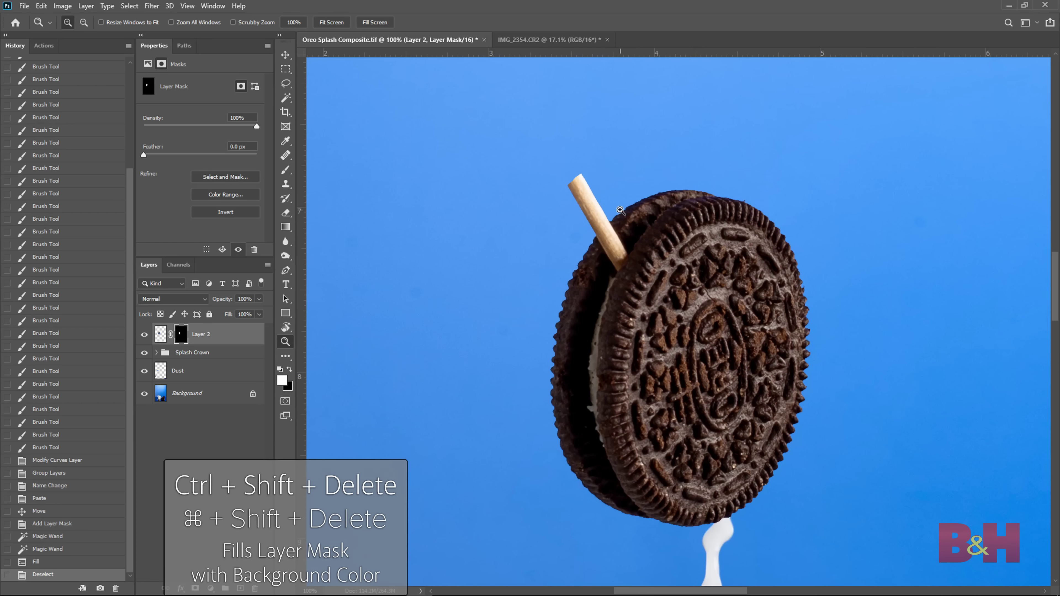
Step: Trace a closed Pen path around the protruding part of the stick, following the cookie's edge where they meet
left_click(625, 199)
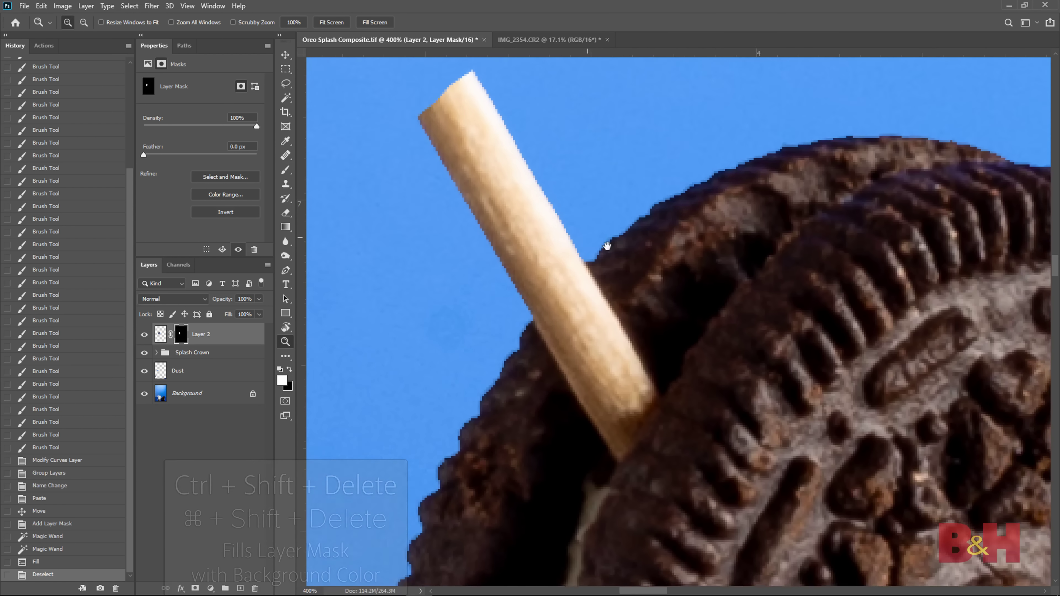
left_click(600, 240)
key("p")
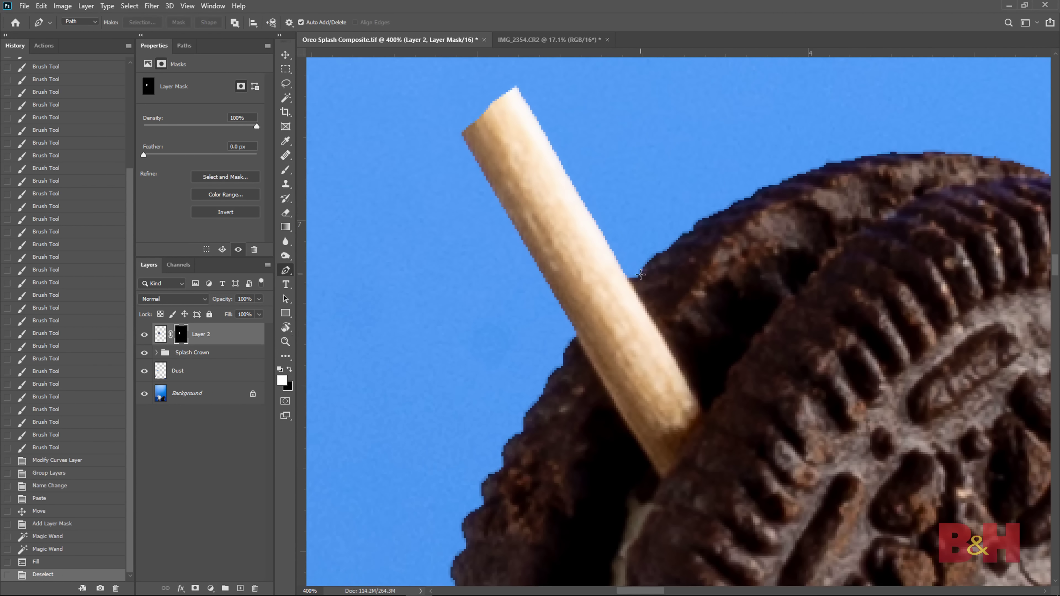
left_click(634, 278)
left_click_drag(609, 293, 565, 339)
left_click(578, 333)
key("ctrl+z")
key("ctrl+z")
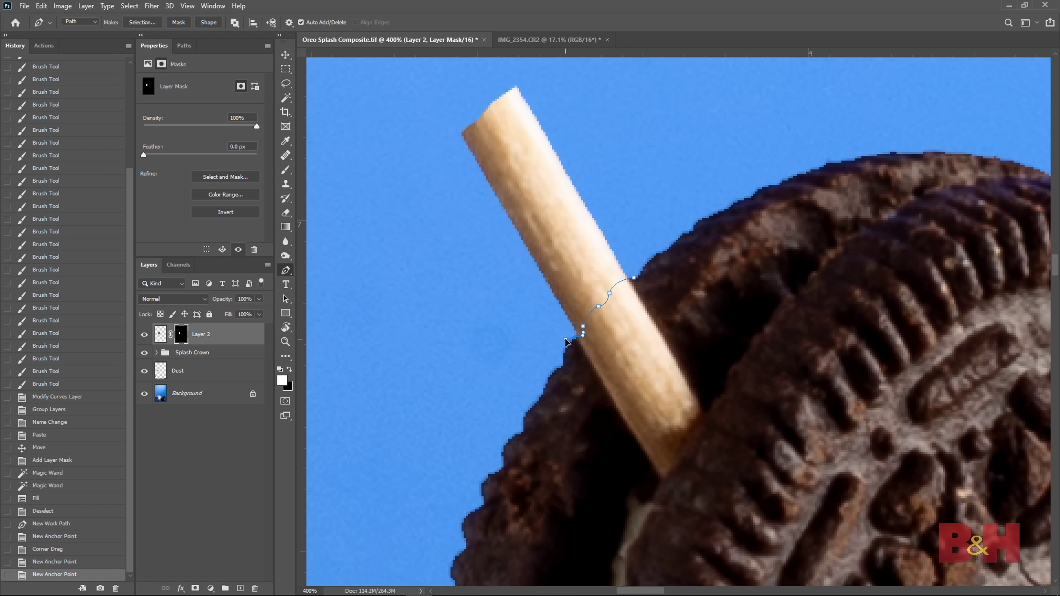
left_click(391, 220)
left_click_drag(399, 88, 410, 86)
left_click_drag(555, 63, 557, 61)
left_click(632, 277)
Step: Convert the stick path into a selection, fill it with black on the Oreo's mask, and deselect
key("ctrl+Return")
key("ctrl+BackSpace")
key("ctrl+d")
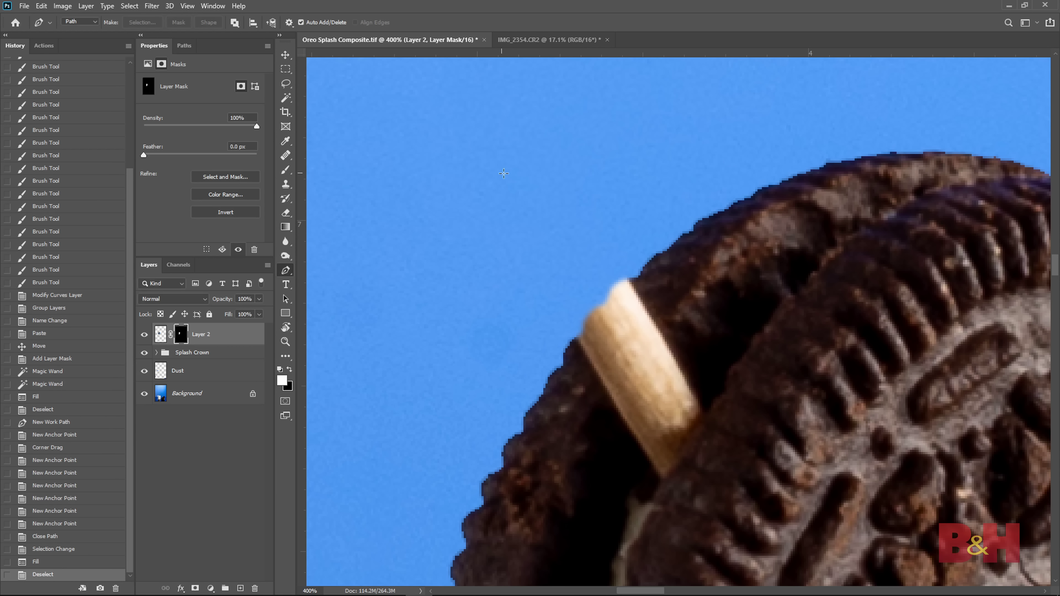
Step: Open the Oreo's layer mask in Select and Mask and set Smooth to 14
key("z")
left_click(636, 304, "alt")
left_click(653, 329, "alt")
left_click_drag(653, 329, 484, 208)
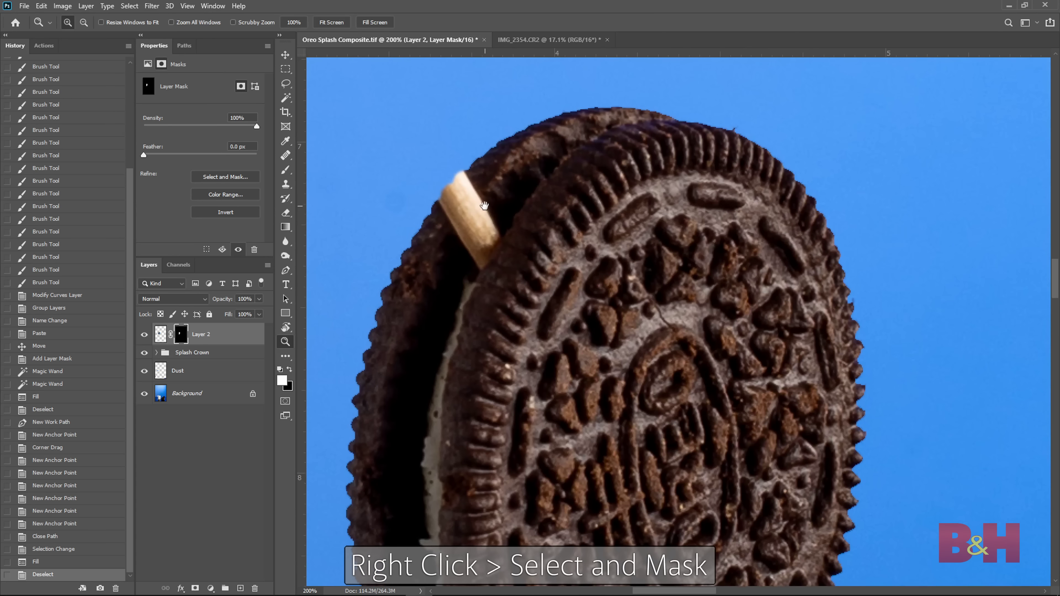
right_click(180, 341)
left_click(204, 420)
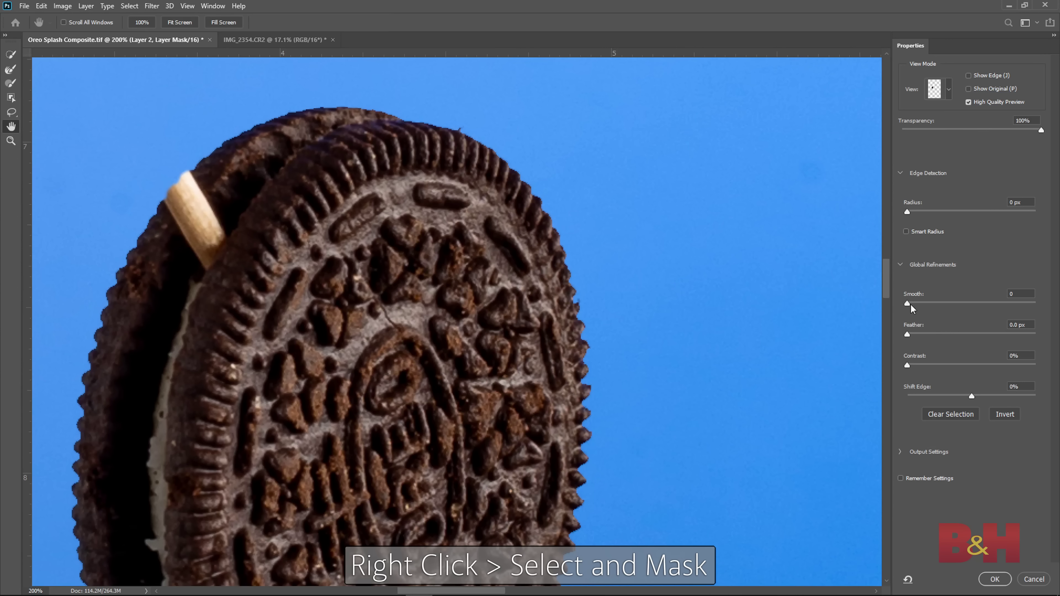
left_click_drag(918, 302, 922, 304)
key("Return")
Step: Feather the Oreo mask's edge slightly and shift the edge inward with a negative Shift Edge value
left_click_drag(907, 334, 908, 334)
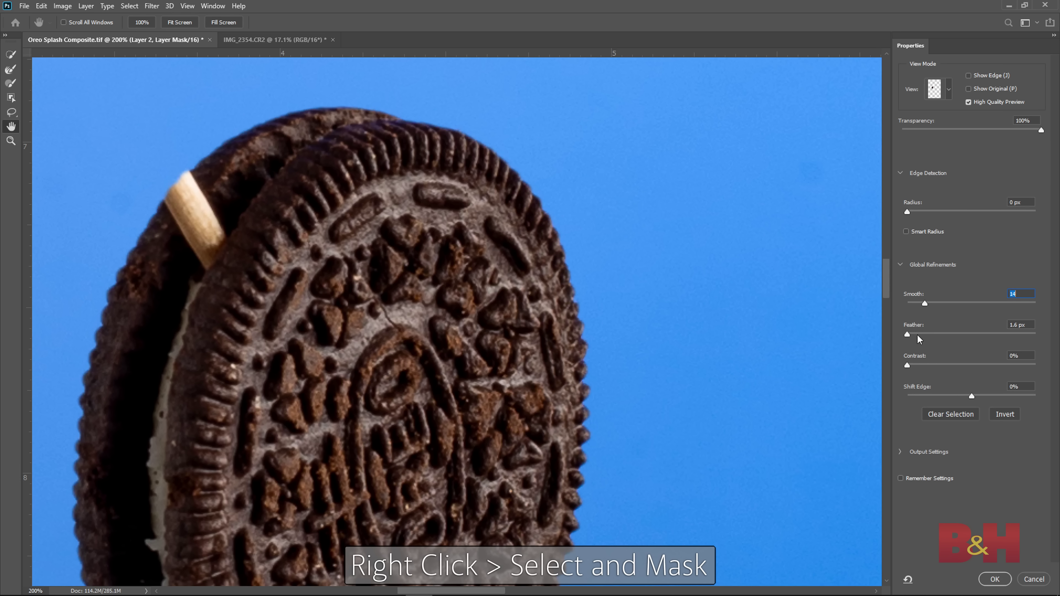
left_click(916, 335)
left_click(948, 395)
left_click(947, 395)
left_click(940, 396)
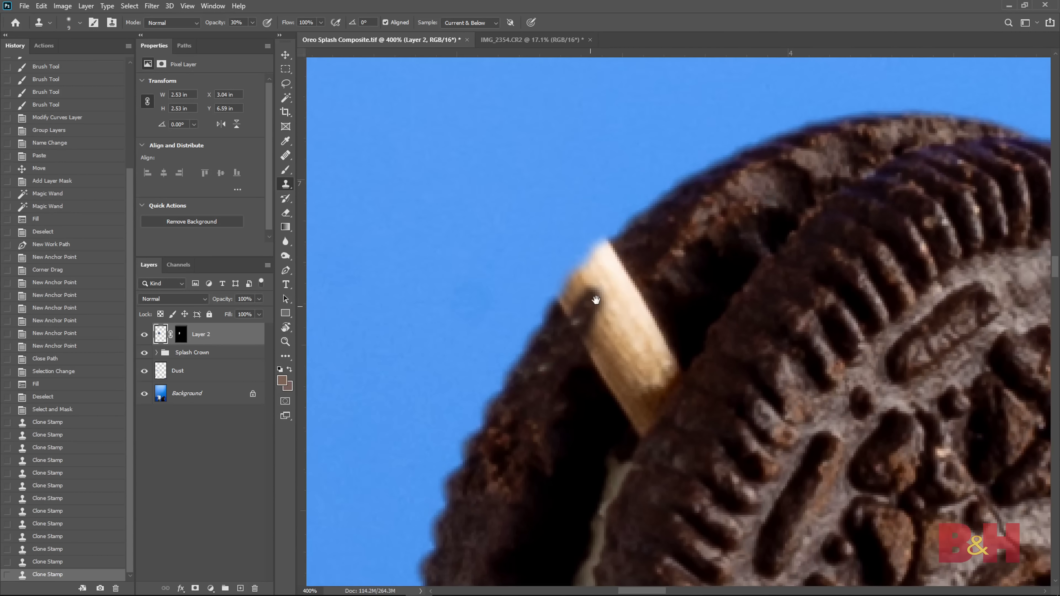
Step: Clone dark cookie texture over the remaining stick stub between the Oreo's two wafers
mouse_move(591, 296)
left_mouse_down()
mouse_move(626, 275)
mouse_move(566, 307)
mouse_move(632, 287)
left_mouse_up()
key("b")
left_click(602, 417, "alt")
mouse_move(659, 347)
left_mouse_down()
mouse_move(613, 413)
mouse_move(630, 396)
mouse_move(634, 289)
mouse_move(608, 350)
mouse_move(639, 314)
left_mouse_up()
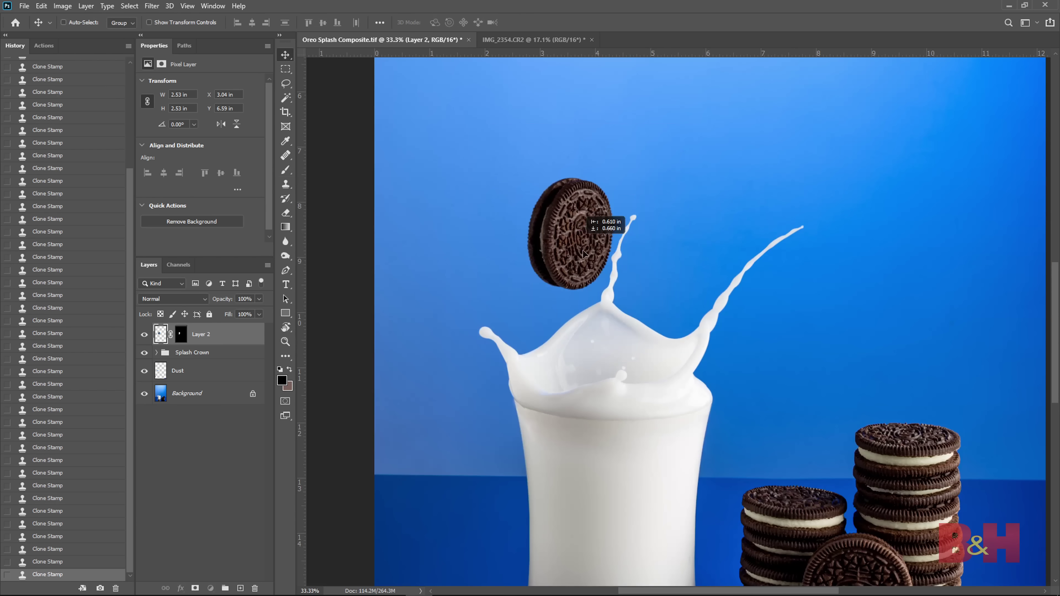
Step: Move the cleaned Oreo to the left of the splash's middle stream and close IMG_2354.CR2
mouse_move(560, 231)
left_mouse_down()
mouse_move(640, 354)
mouse_move(623, 356)
left_mouse_up()
left_click_drag(620, 320, 573, 203)
left_click(592, 40)
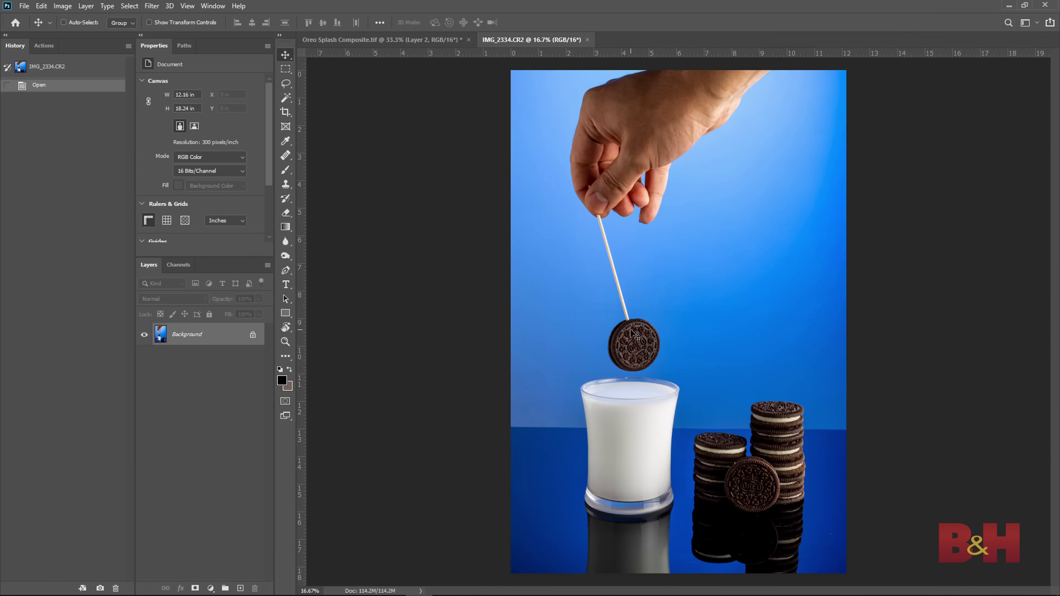
Step: Select the hanging Oreo in IMG_2334.CR2 with an elliptical marquee and paste it above the splash in the composite
key("m")
left_click_drag(614, 316, 666, 374)
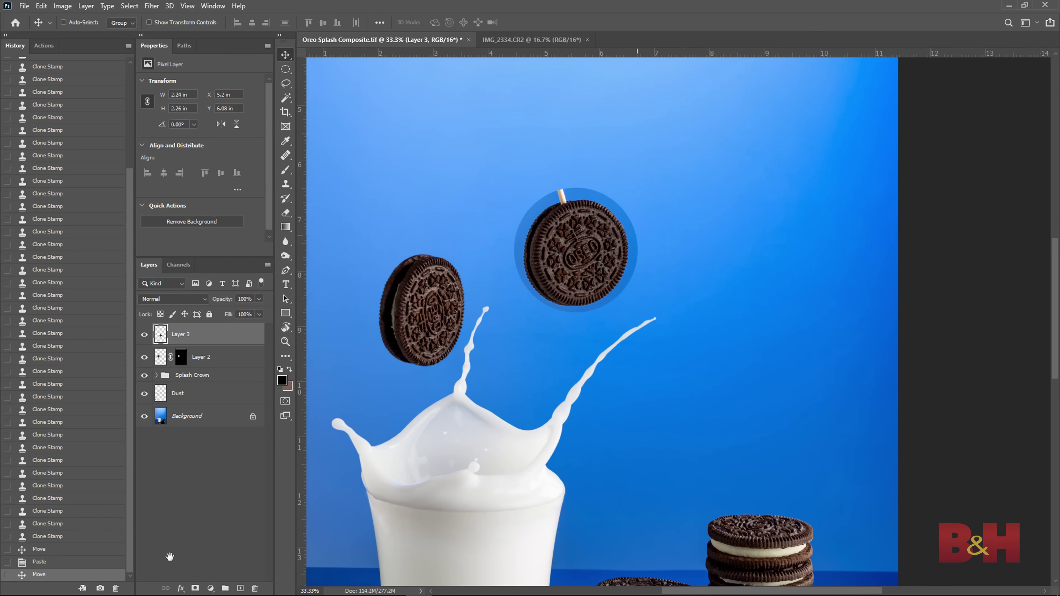
Step: Add a mask to the second Oreo's layer and black out the Magic Wand-selected blue around the cookie
key("w")
left_click(617, 210)
left_click(639, 181, "shift")
key("ctrl+BackSpace")
key("ctrl+d")
key("z")
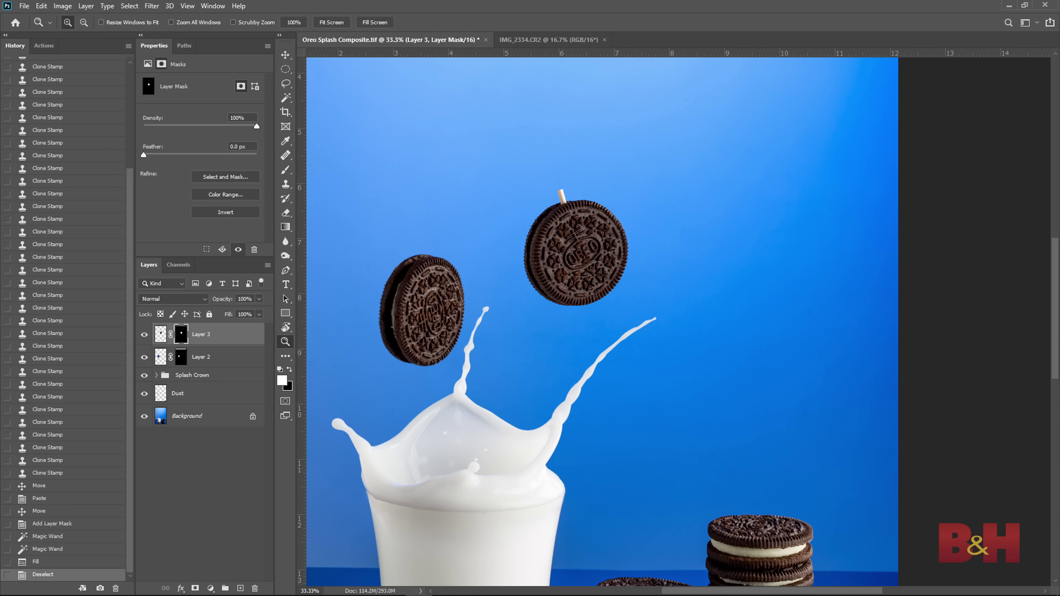
Step: Trace a closed Pen path around the stick stub above the second Oreo, following the cookie's upper edge
left_click(562, 192)
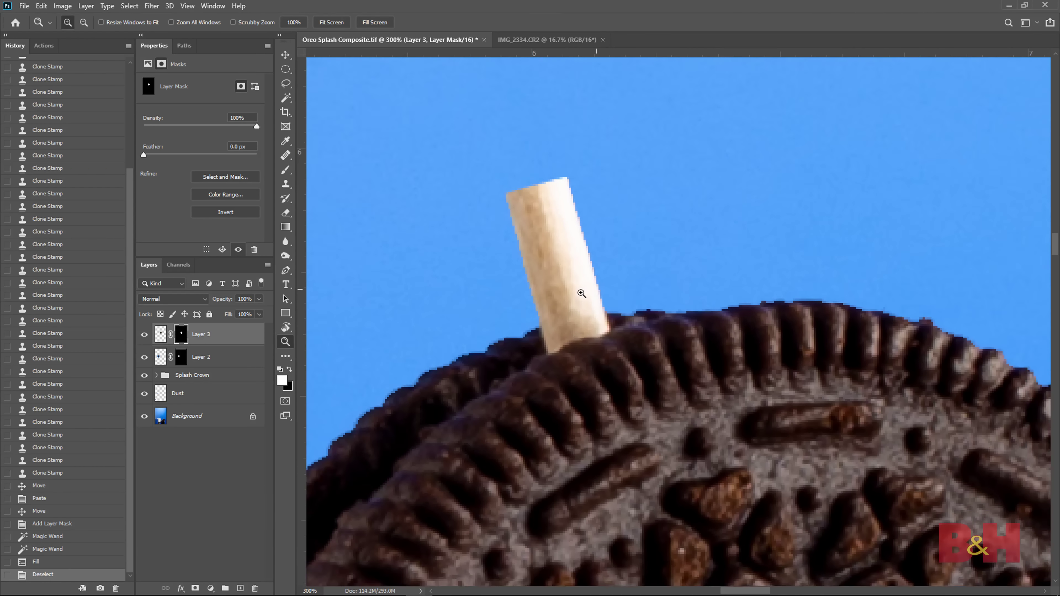
key("p")
left_click(519, 339)
left_click_drag(560, 323, 578, 329)
mouse_move(578, 329)
left_mouse_down()
mouse_move(567, 324)
mouse_move(631, 316)
left_mouse_up()
left_click_drag(631, 316, 628, 311)
left_click(666, 261)
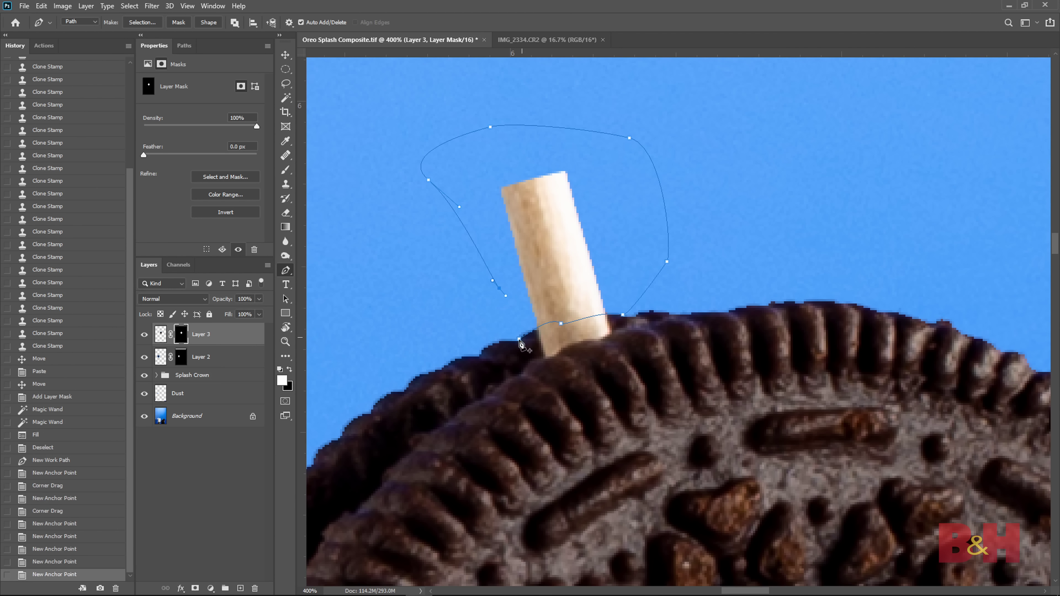
left_click(519, 339)
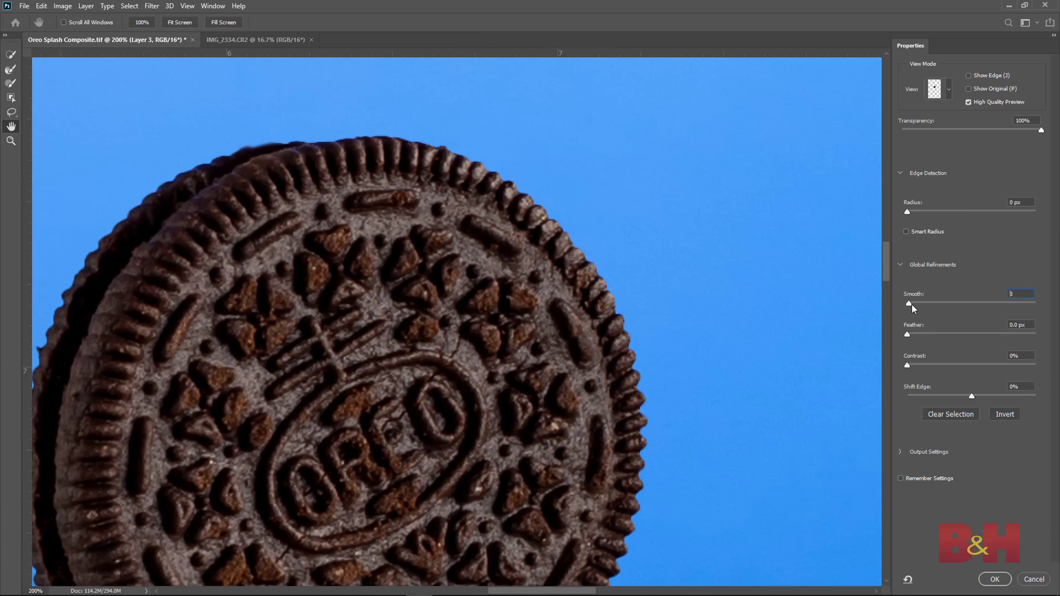
Step: Feather the second Oreo's mask by 1 px and apply the layer masks of Layer 2 and Layer 3
key("Tab")
type("1")
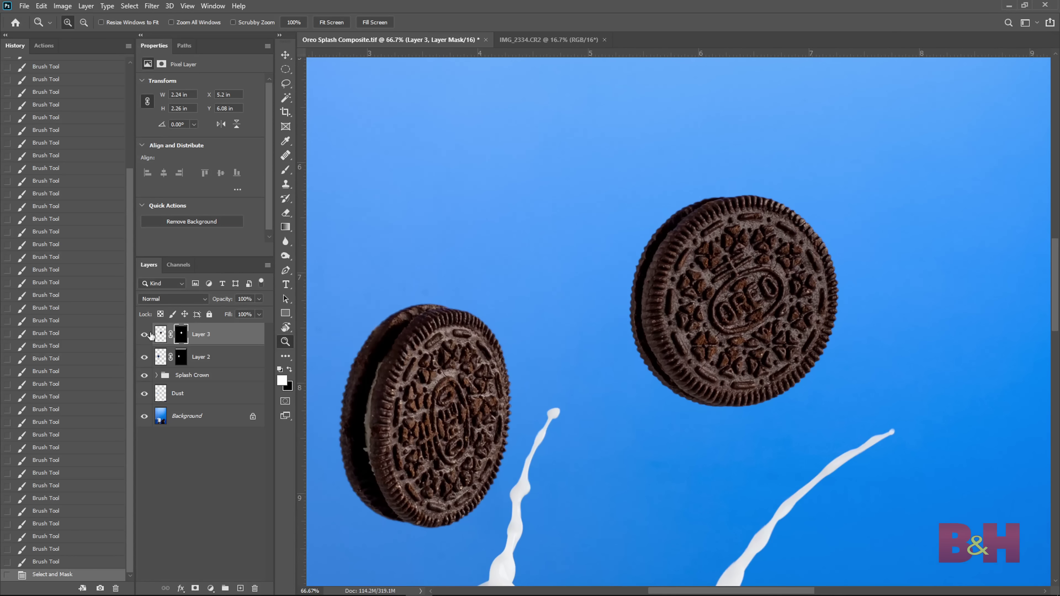
left_click(180, 357)
right_click(181, 362)
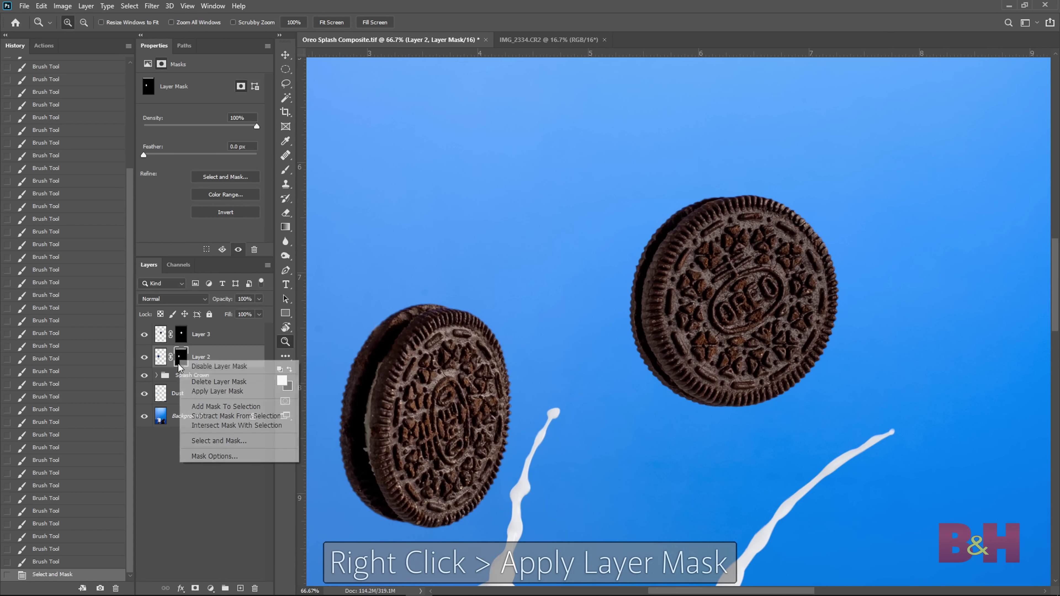
left_click(213, 391)
left_click(181, 338)
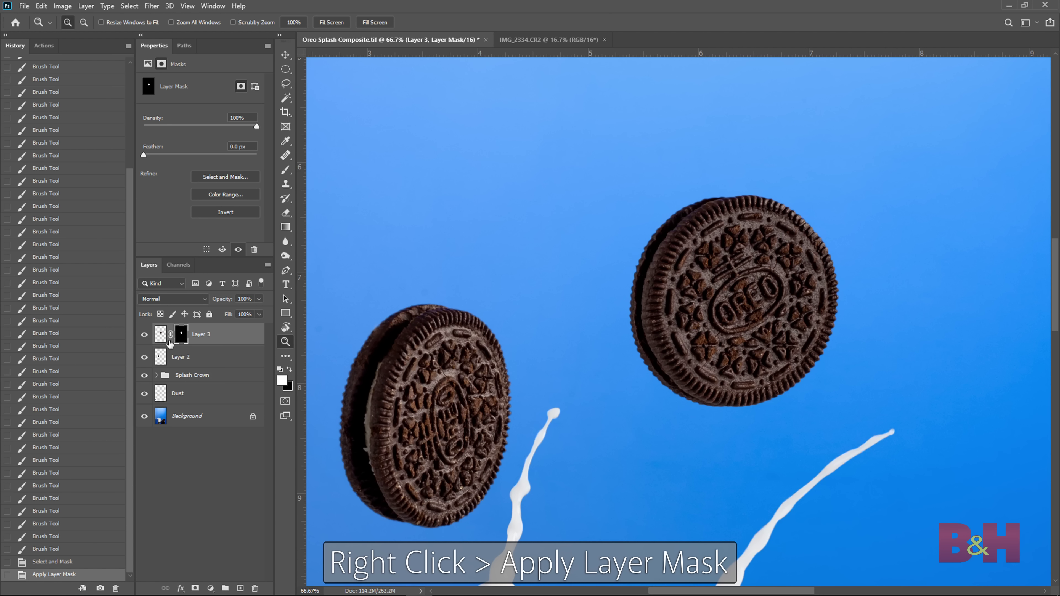
right_click(178, 340)
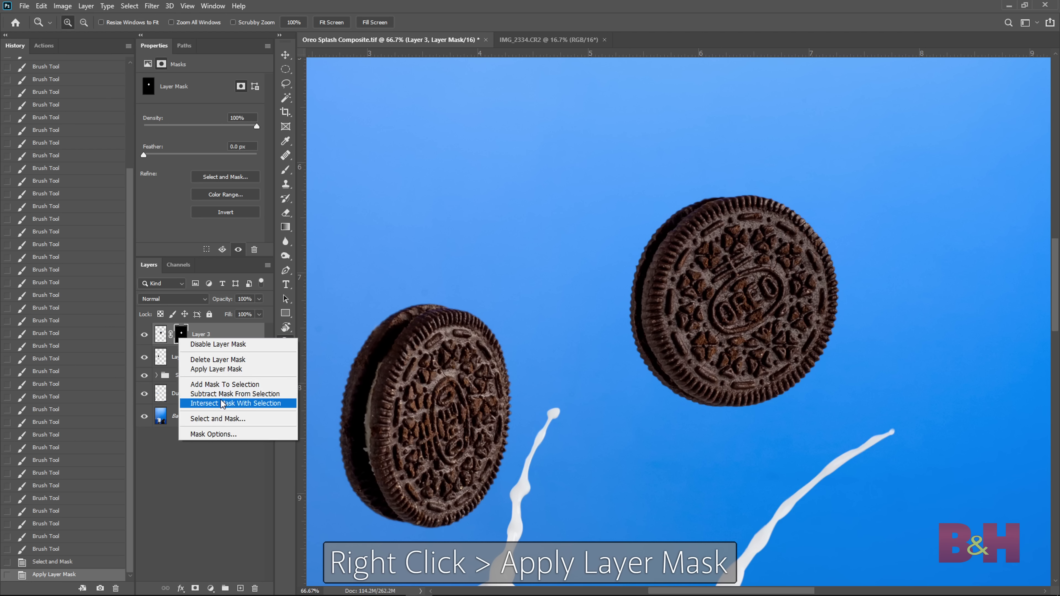
left_click(227, 370)
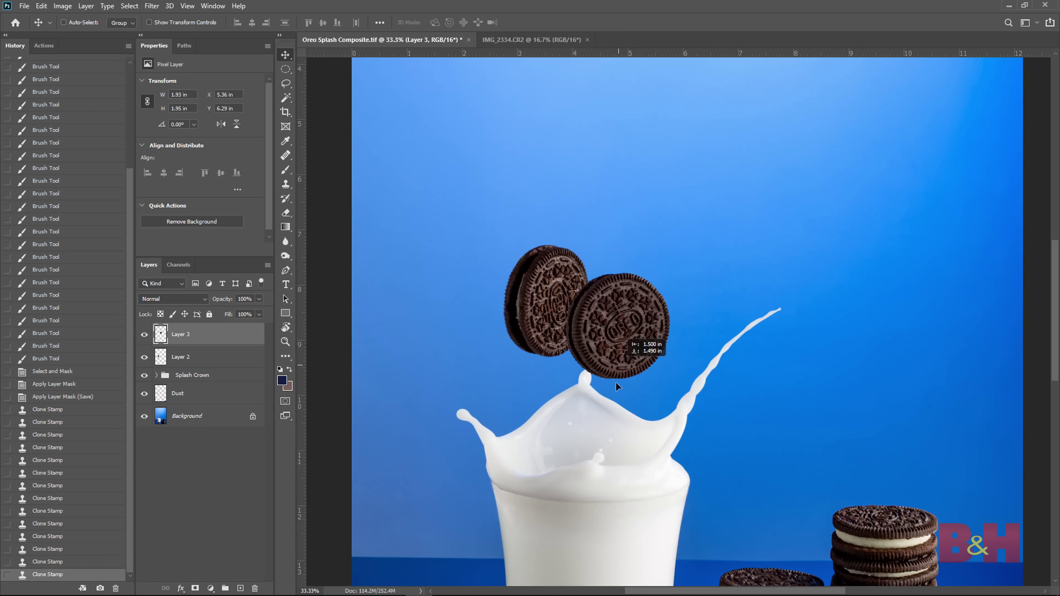
Step: Move the second Oreo down in front of the splash crown and hide its layer
mouse_move(614, 382)
left_mouse_down()
mouse_move(565, 419)
mouse_move(586, 479)
mouse_move(625, 477)
left_mouse_up()
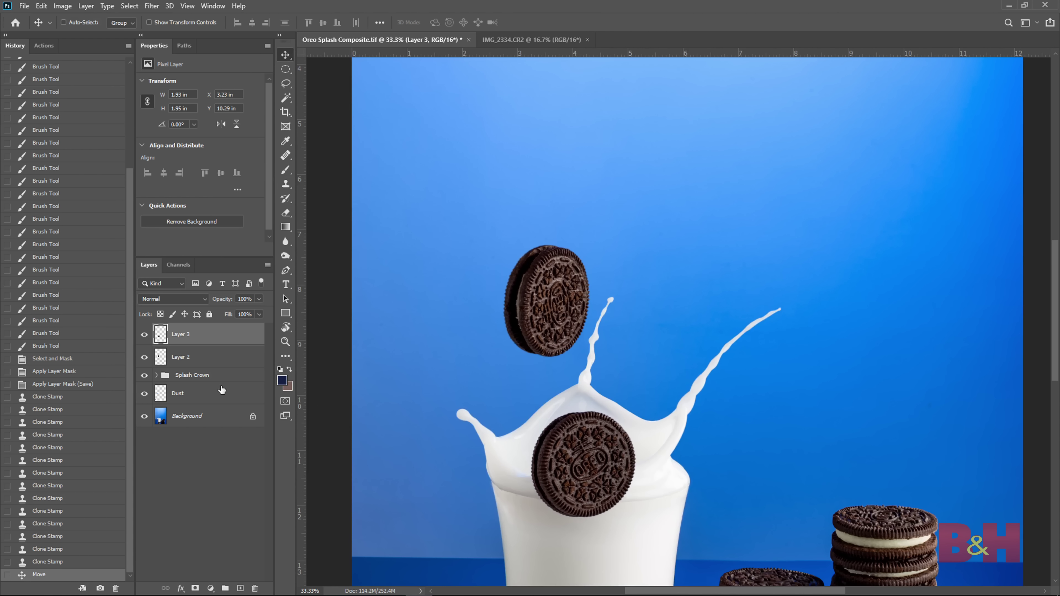
left_click(144, 334)
Step: Start a Pen path along the splash's front rim, tracing from its left side towards the droplet in the middle
key("z")
left_click(605, 469)
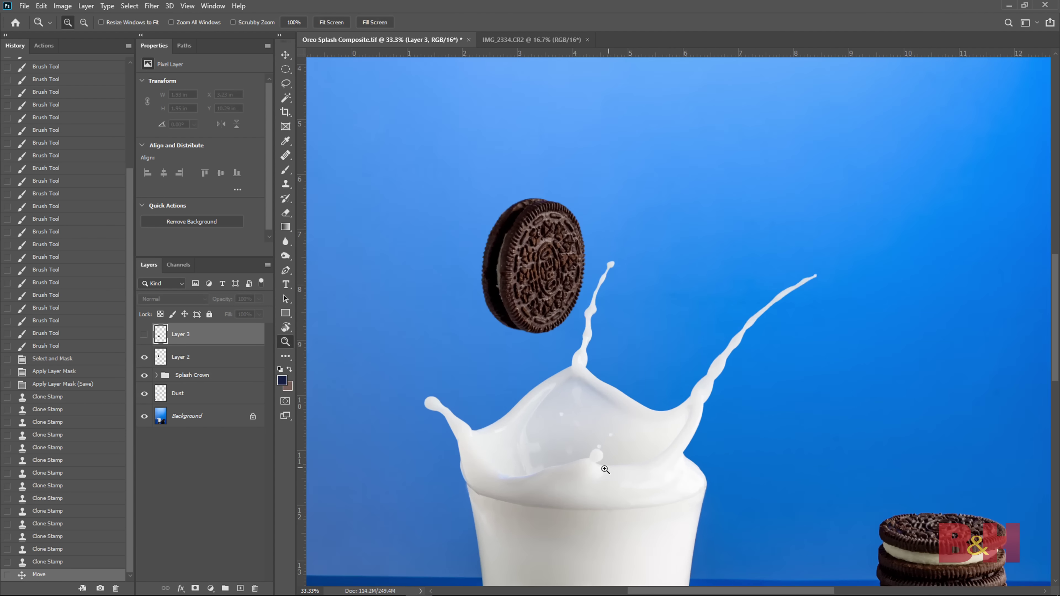
left_click(603, 468)
left_click(599, 461)
left_click(595, 459)
left_click_drag(592, 417, 943, 283)
left_click_drag(601, 350, 615, 366)
key("p")
left_click_drag(492, 378, 515, 393)
left_click_drag(639, 398, 742, 384)
left_click_drag(742, 384, 645, 397)
left_click_drag(745, 358, 608, 388)
left_click(529, 397)
left_click_drag(608, 387, 590, 386)
left_click_drag(736, 347, 758, 354)
Step: Continue the Pen path up around the round droplet on the front rim and back down its other side
left_click_drag(758, 354, 741, 347)
left_click_drag(589, 386, 609, 389)
left_click_drag(765, 317, 615, 376)
left_click_drag(625, 360, 638, 358)
left_click_drag(609, 363, 577, 367)
left_click_drag(621, 428, 614, 430)
left_click_drag(638, 358, 692, 390)
left_click(633, 437)
left_click_drag(627, 425, 568, 416)
key("ctrl+z")
left_click_drag(568, 416, 575, 417)
left_click_drag(766, 413, 776, 412)
key("z")
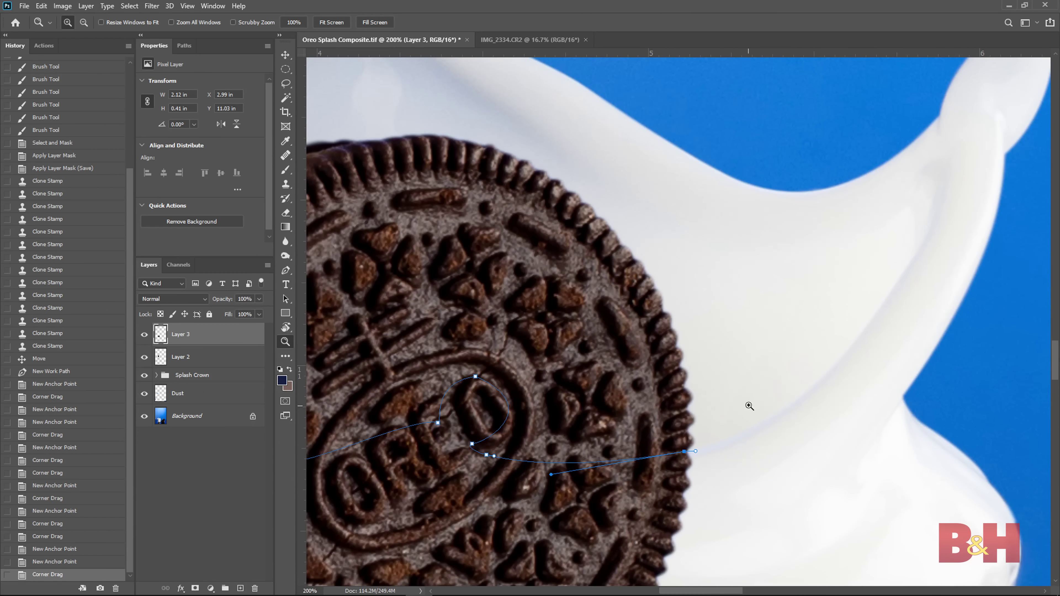
Step: Extend the Pen path along the splash's front rim to its right end, past the Oreo's edge
key("p")
left_click(793, 404)
left_click_drag(793, 404, 758, 425)
left_click(908, 511)
left_click(890, 555)
left_click(890, 555, "alt")
left_click_drag(824, 529, 885, 301)
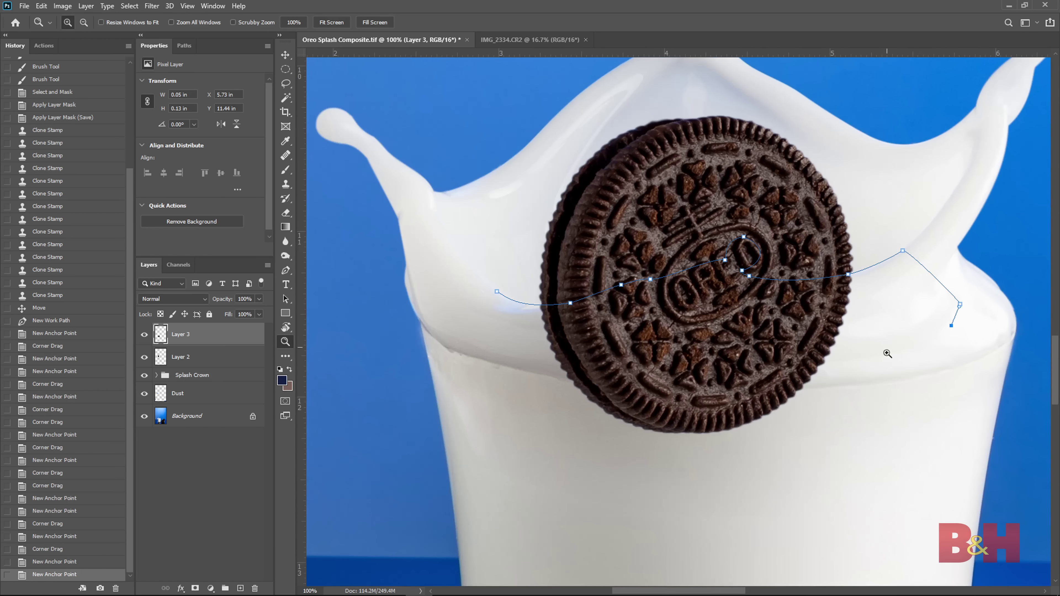
Step: Close the Pen path by looping across the glass below the Oreo and back to its starting point
left_click(902, 445)
left_click(841, 483)
left_click(607, 478)
left_click_drag(500, 397, 495, 392)
left_click(468, 313)
left_click(497, 292)
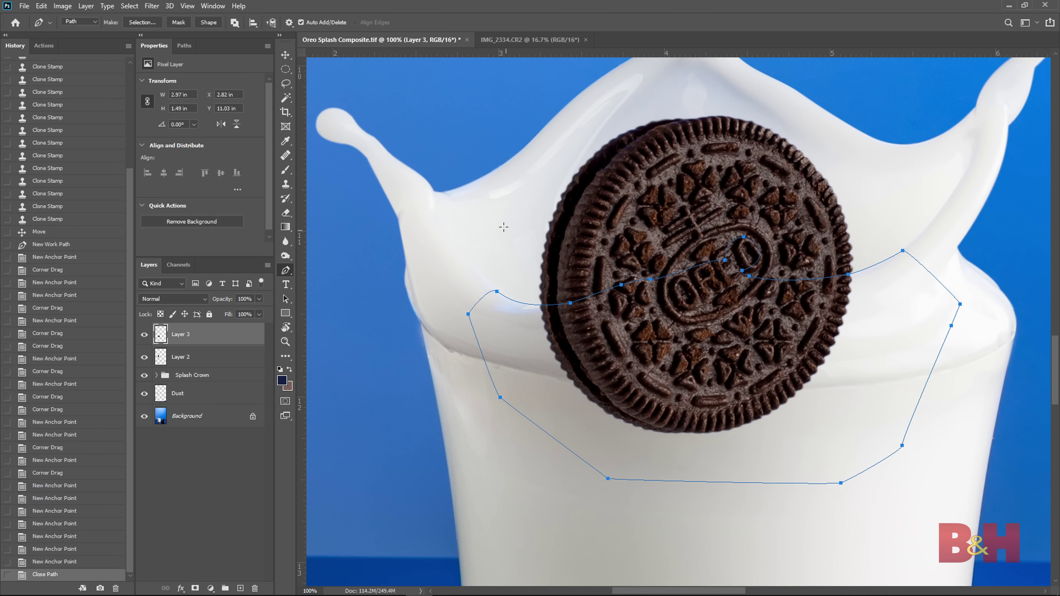
Step: Convert the path to a selection, add it as Layer 3's mask and invert it so milk covers the Oreo's lower half
right_click(576, 212)
left_click(597, 261)
left_click(585, 156)
left_click(195, 588)
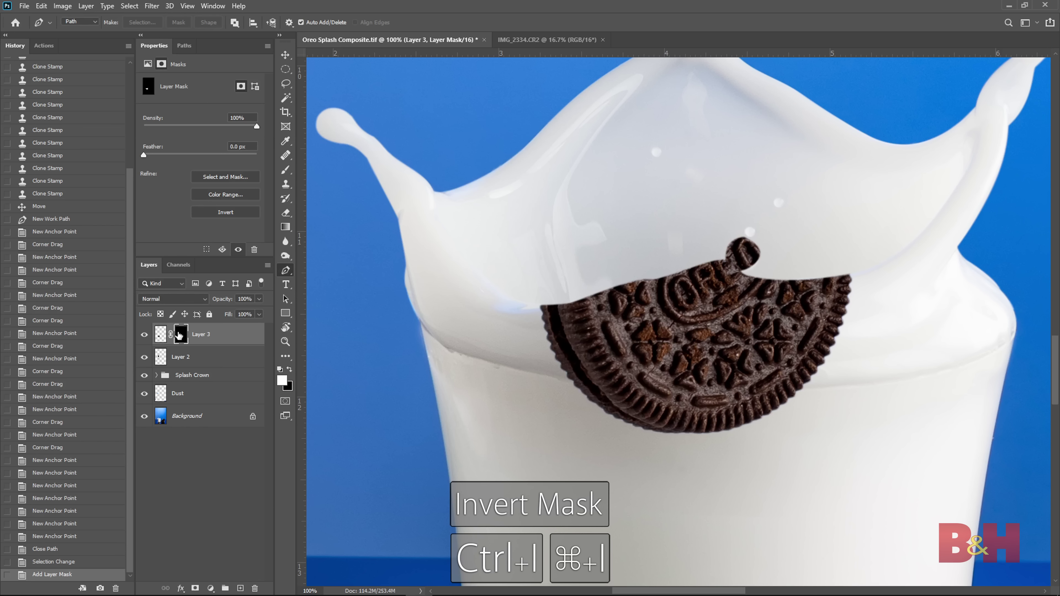
key("ctrl+i")
Step: Select the two small milk droplets behind the Oreo with elliptical marquees and black them out on Layer 3's mask
key("z")
left_click(774, 245)
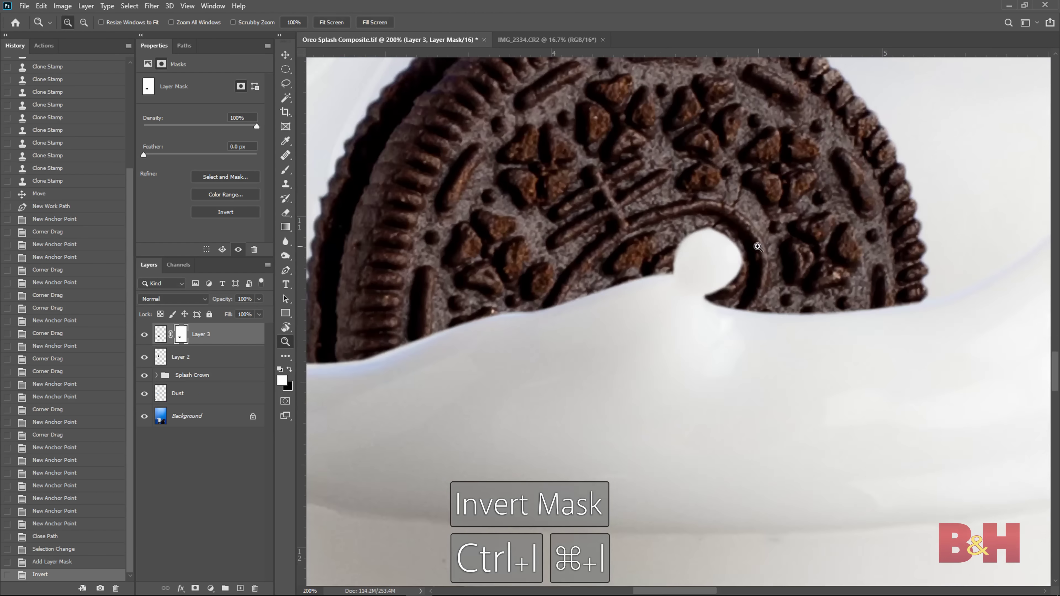
left_click(697, 322, "alt")
left_click(696, 322, "alt")
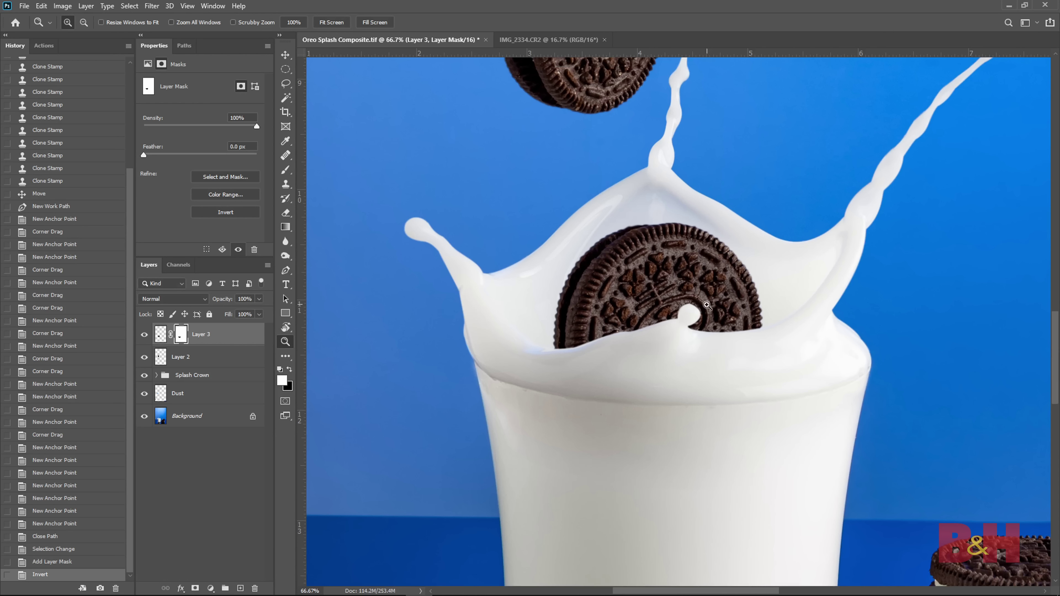
left_click(144, 336)
left_click(709, 296)
left_click(705, 297)
left_click(684, 303)
left_click(683, 303)
left_click_drag(645, 305, 656, 343)
key("m")
left_click(144, 334)
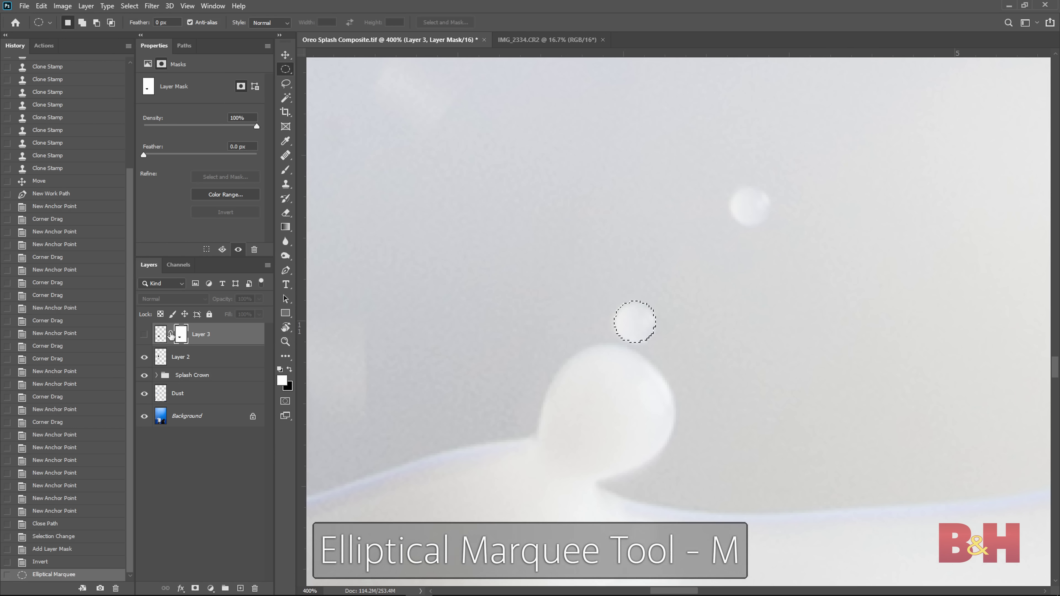
key("alt+BackSpace")
key("ctrl+d")
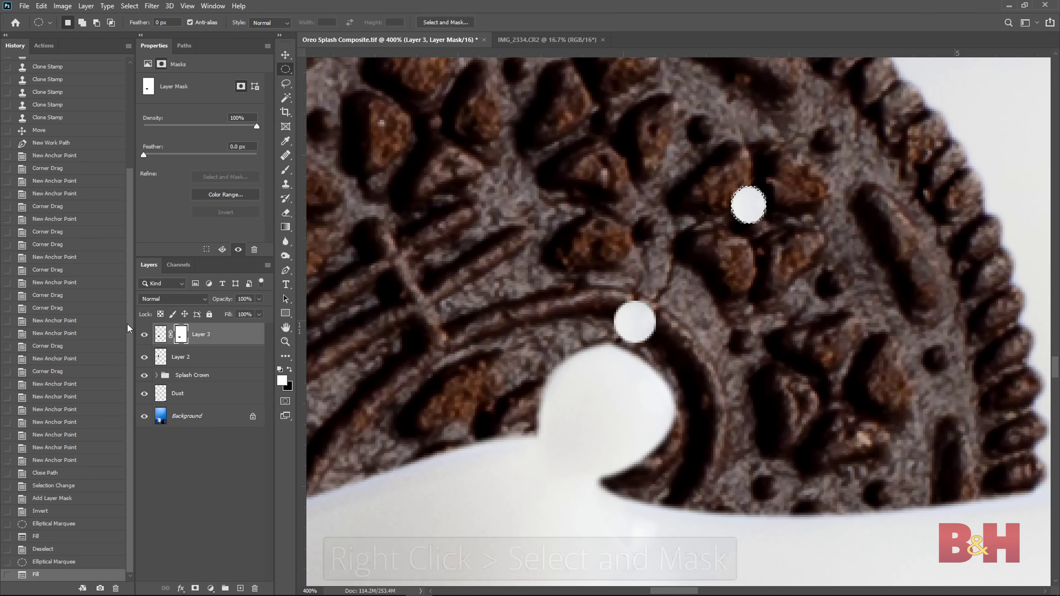
Step: Refine Layer 3's mask in Select and Mask with a slight feather and an inward edge shift, and compare with the Oreo hidden
key("z")
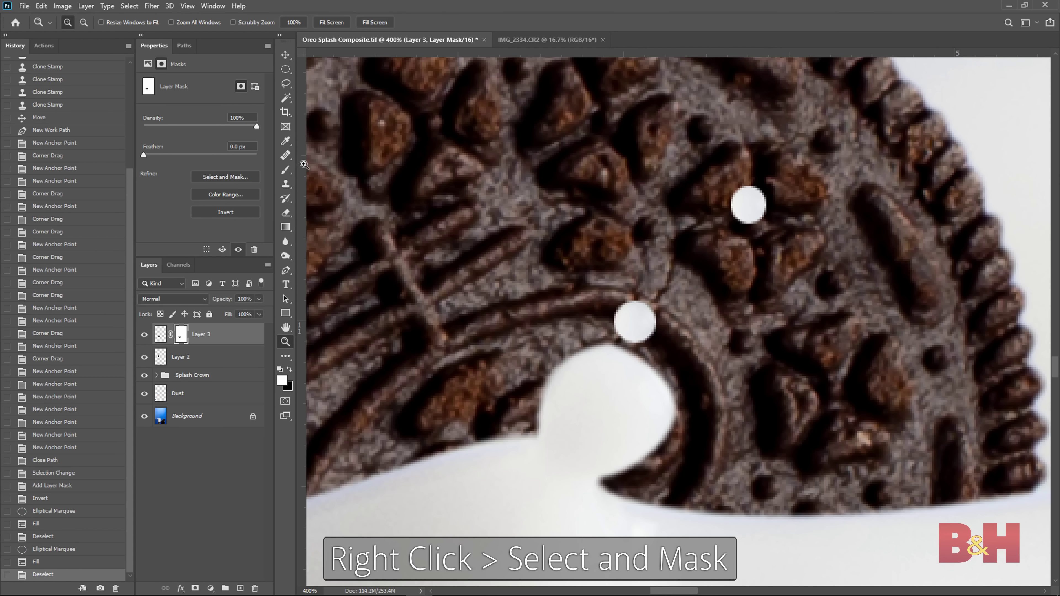
right_click(175, 339)
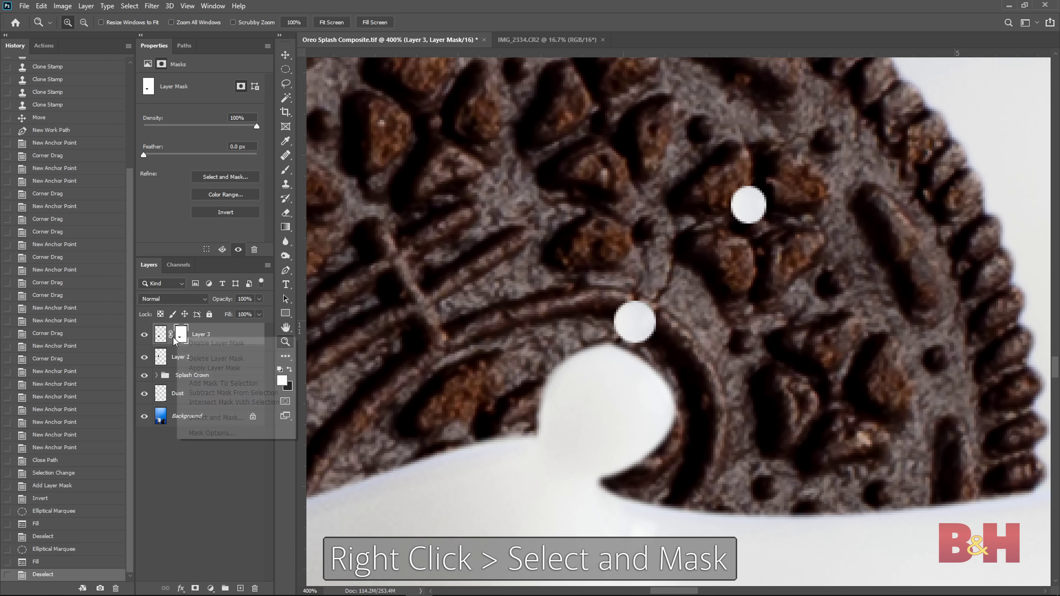
left_click(215, 417)
left_click_drag(907, 334, 914, 334)
left_click_drag(970, 396, 945, 396)
key("ctrl+0")
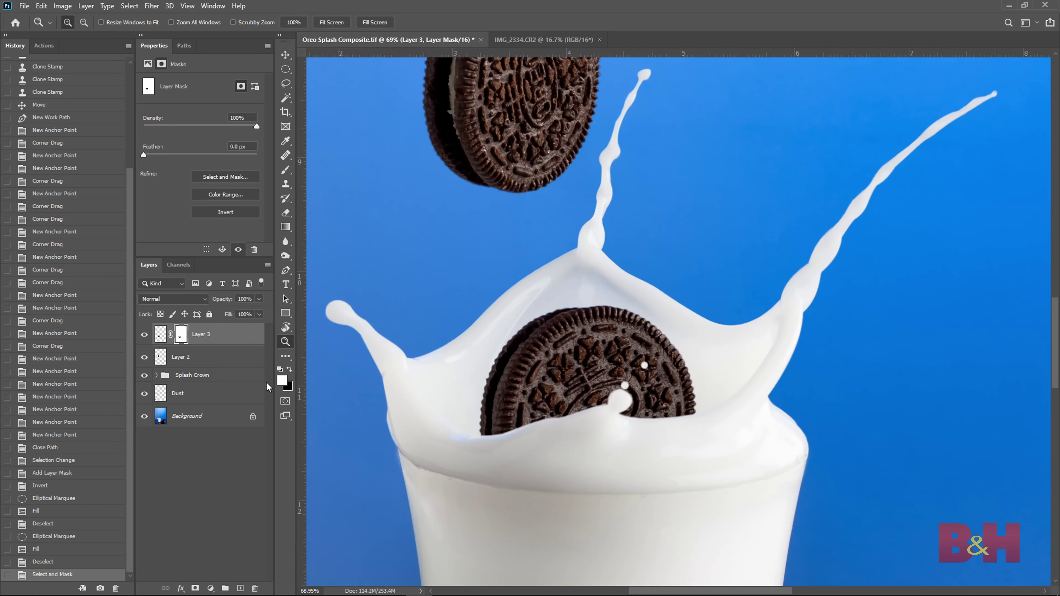
left_click(145, 336)
left_click(145, 338)
left_click(145, 336)
Step: Create a gray-filled layer above the Oreo, masked to the milk area that Layer 3's mask hides
right_click(184, 341)
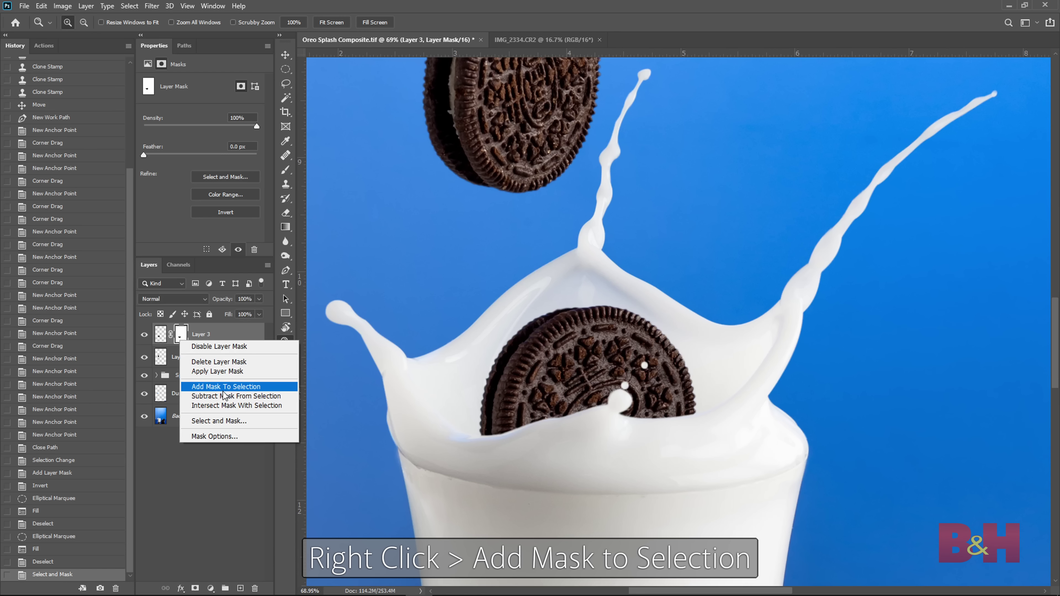
left_click(225, 388)
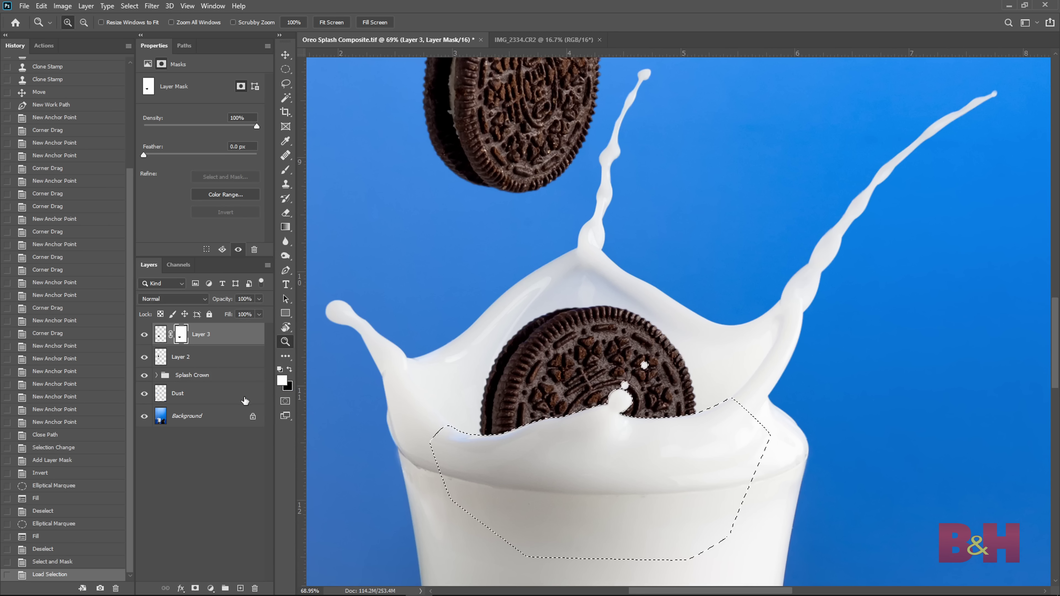
left_click(240, 588)
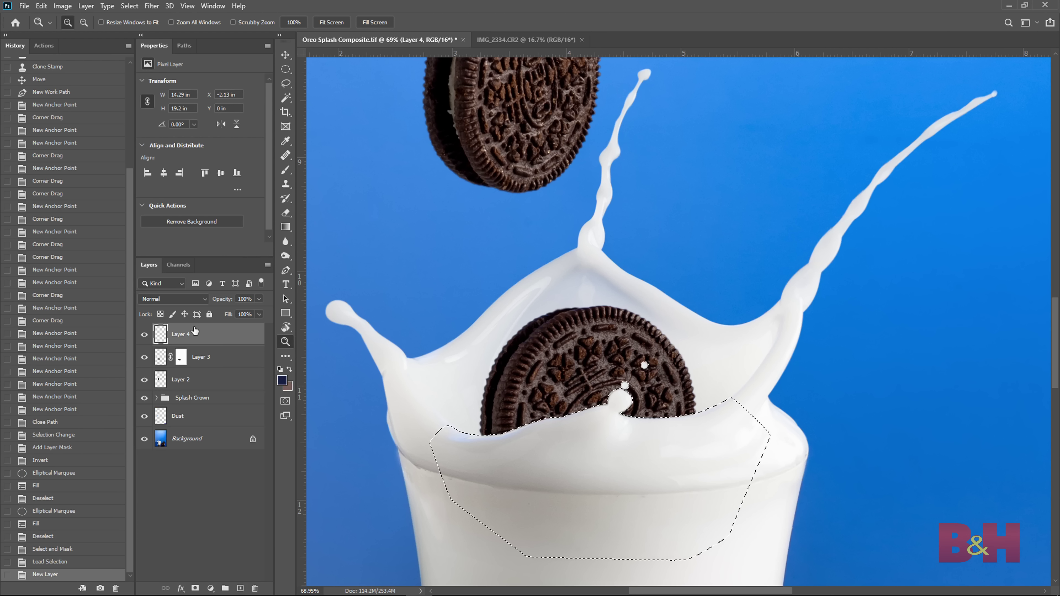
left_click(194, 588)
left_click(160, 338)
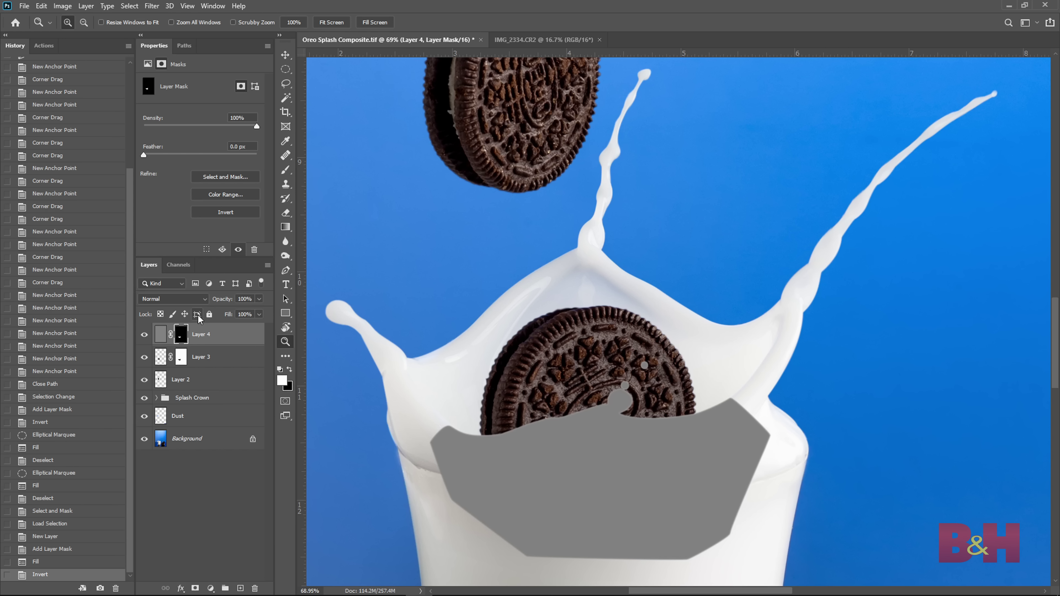
Step: Give the gray Layer 4 a drop shadow with about 45% opacity, 10 px distance, 8% spread, 16 px size and 2% noise
right_click(211, 334)
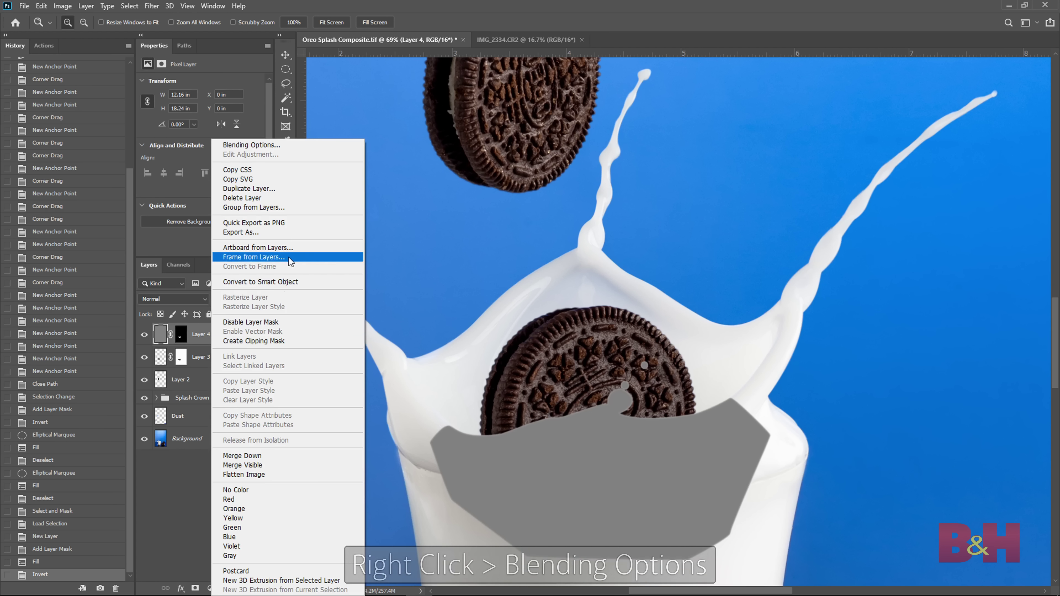
left_click(295, 145)
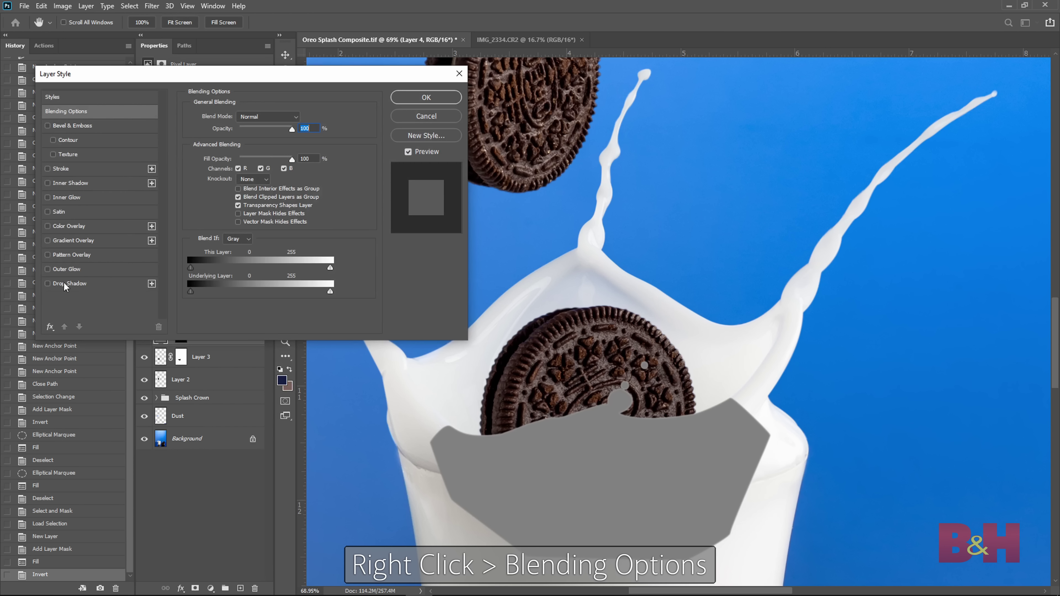
left_click(47, 283)
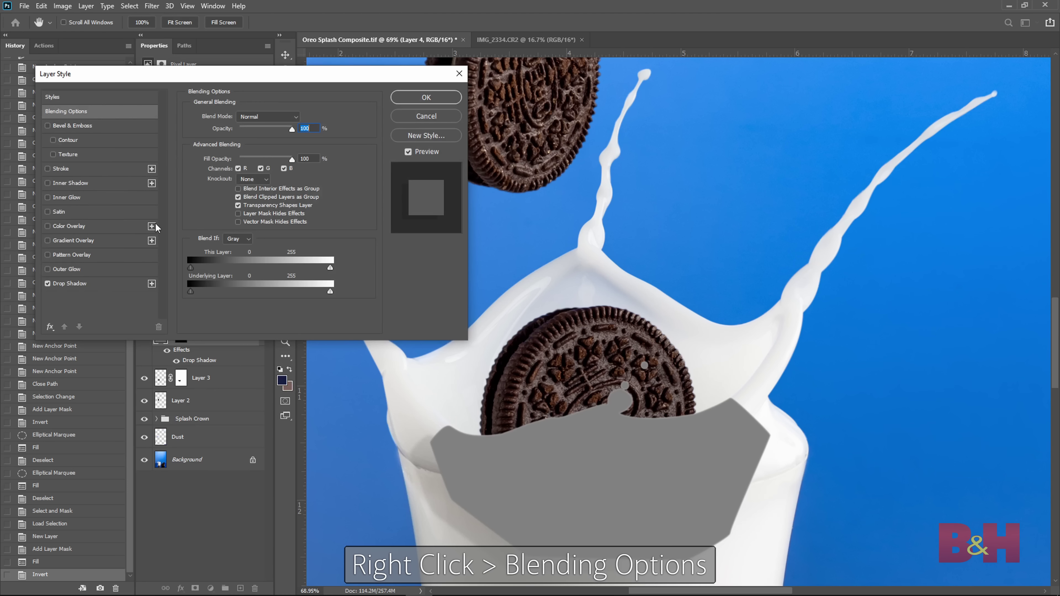
left_click(95, 284)
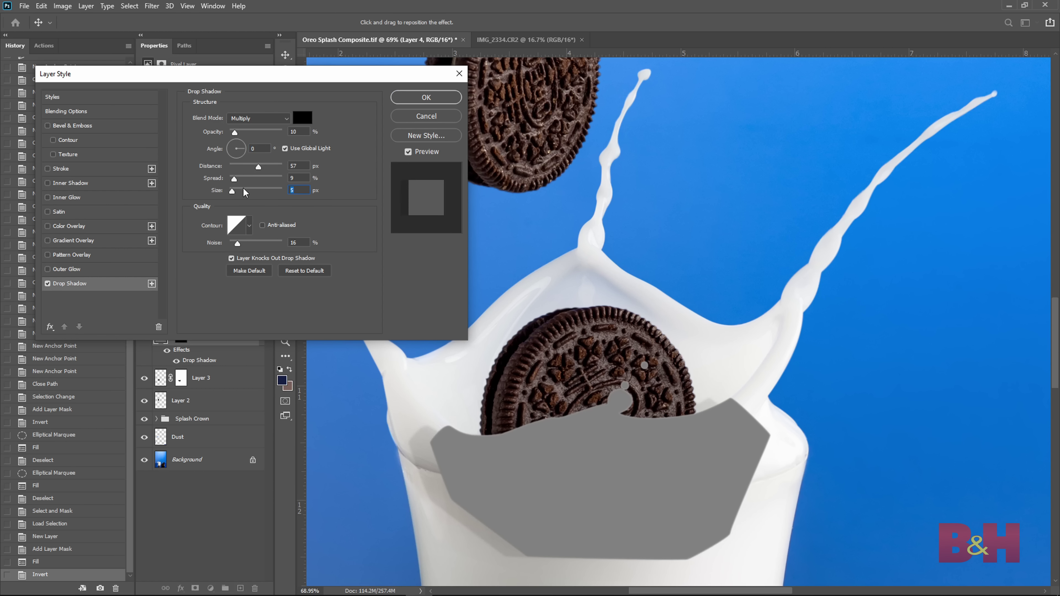
left_click_drag(235, 132, 284, 132)
left_click_drag(258, 166, 234, 180)
left_click_drag(232, 191, 237, 193)
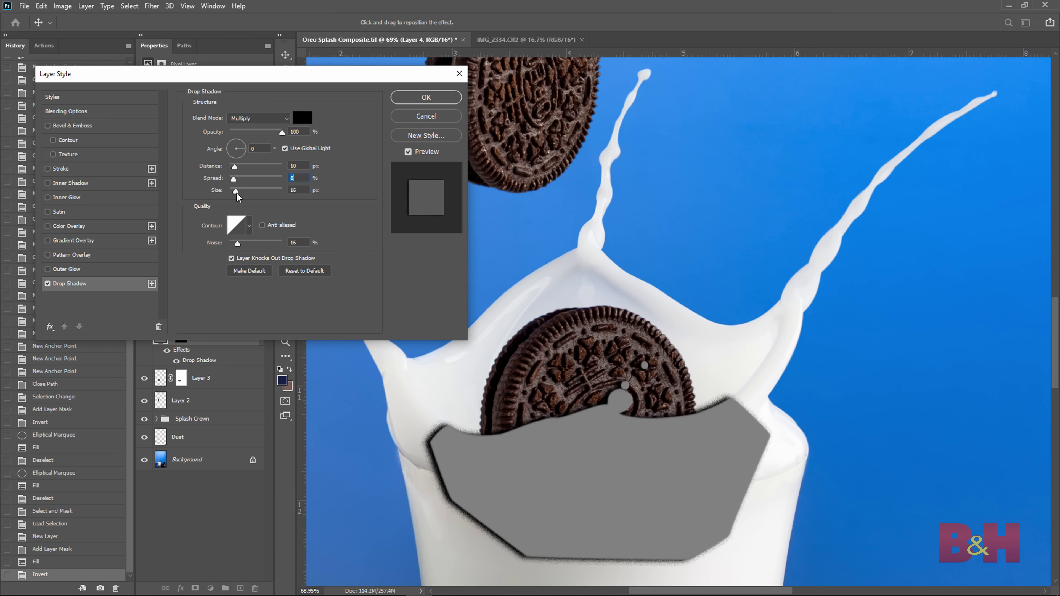
left_click_drag(229, 246, 231, 246)
left_click_drag(282, 132, 255, 132)
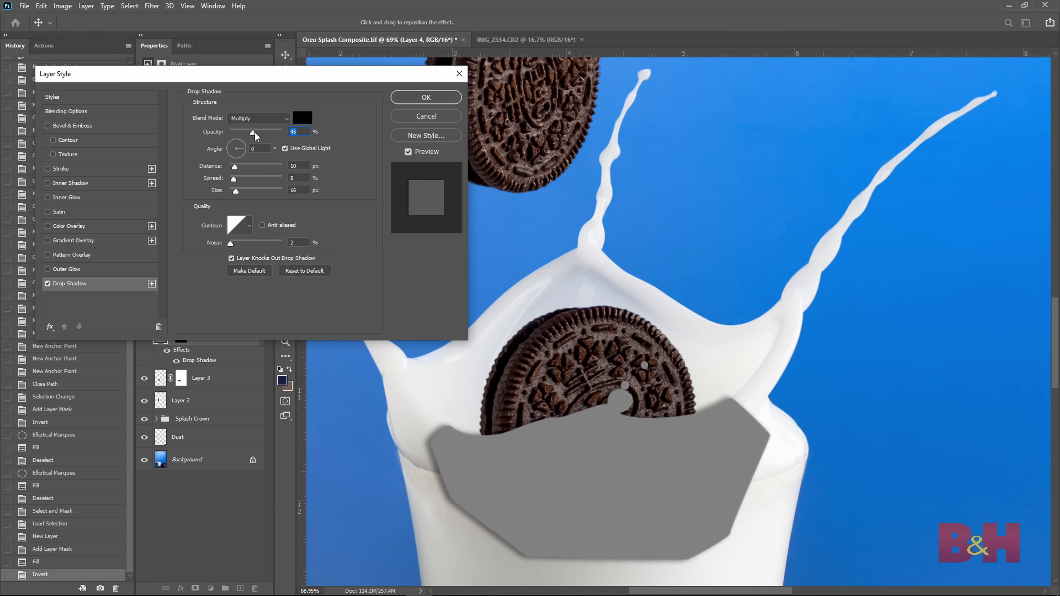
key("Return")
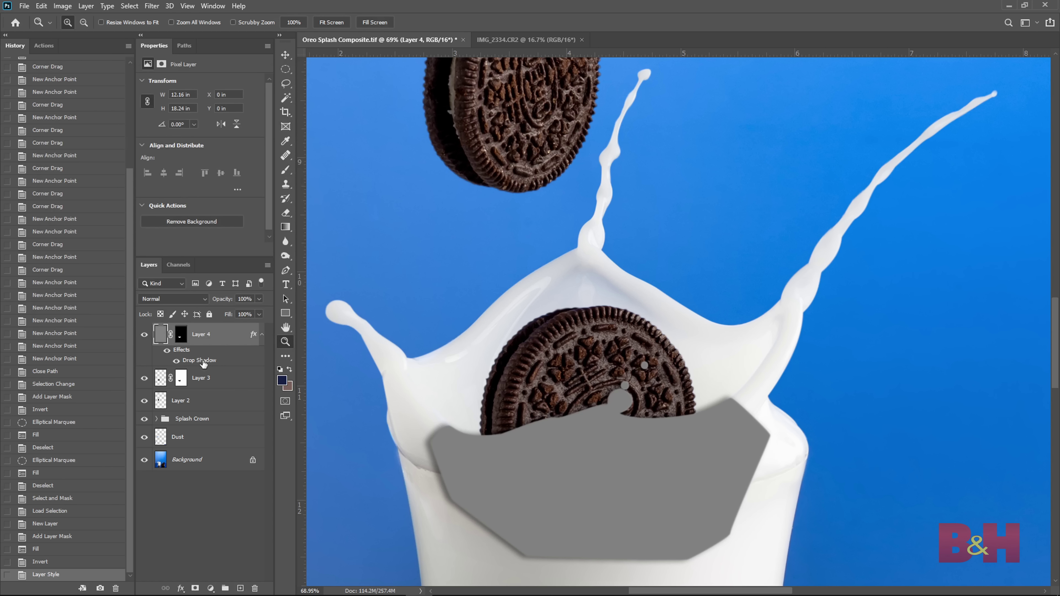
Step: Clip the gray layer to the Oreo's layer and rework its drop shadow with 67% opacity, 20% spread and adjusted size
right_click(202, 342)
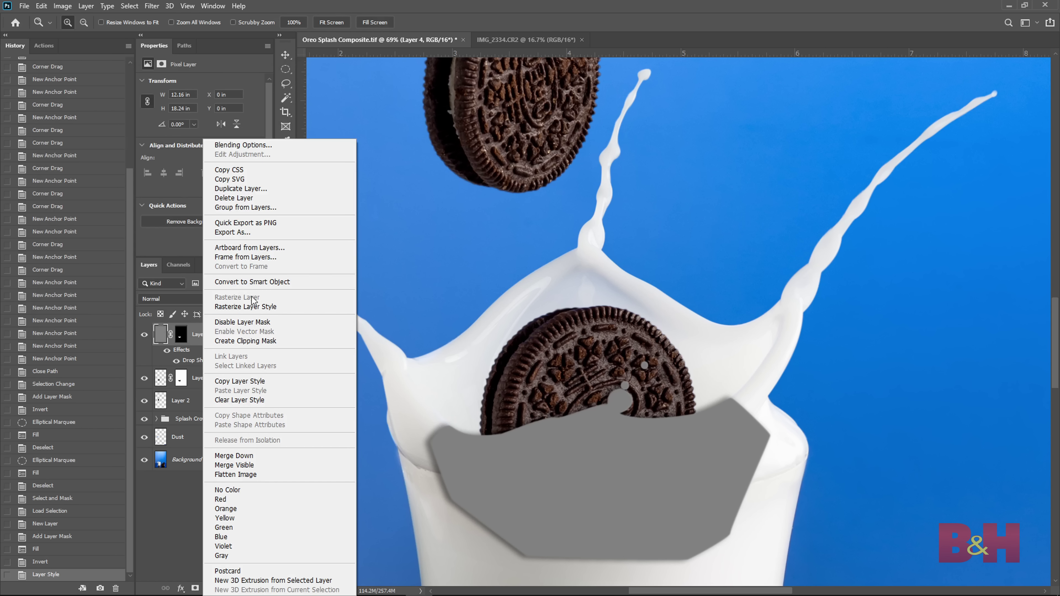
left_click(250, 342)
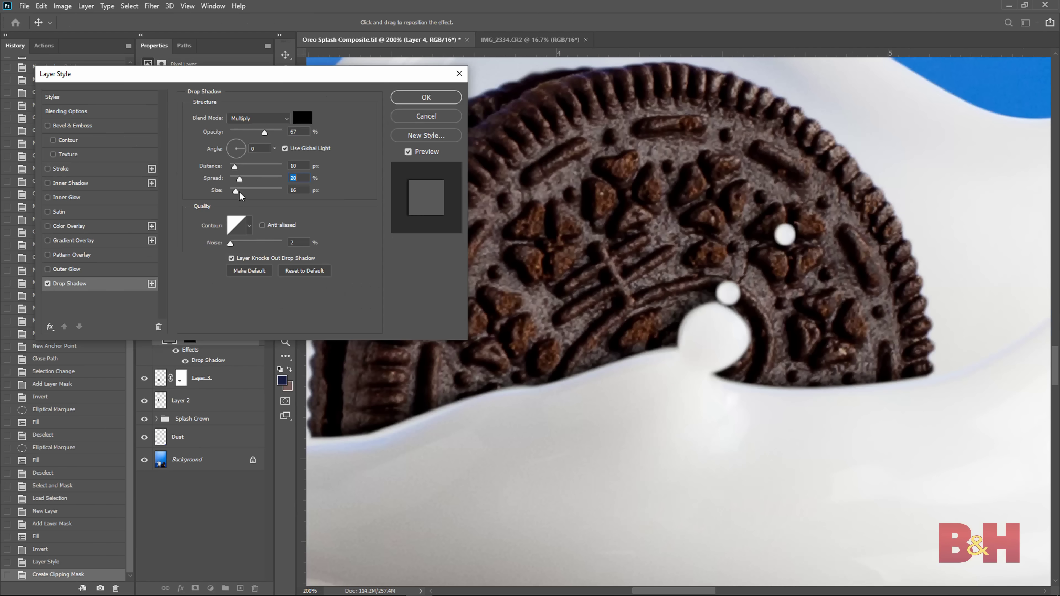
left_click(242, 192)
left_click_drag(241, 192, 234, 168)
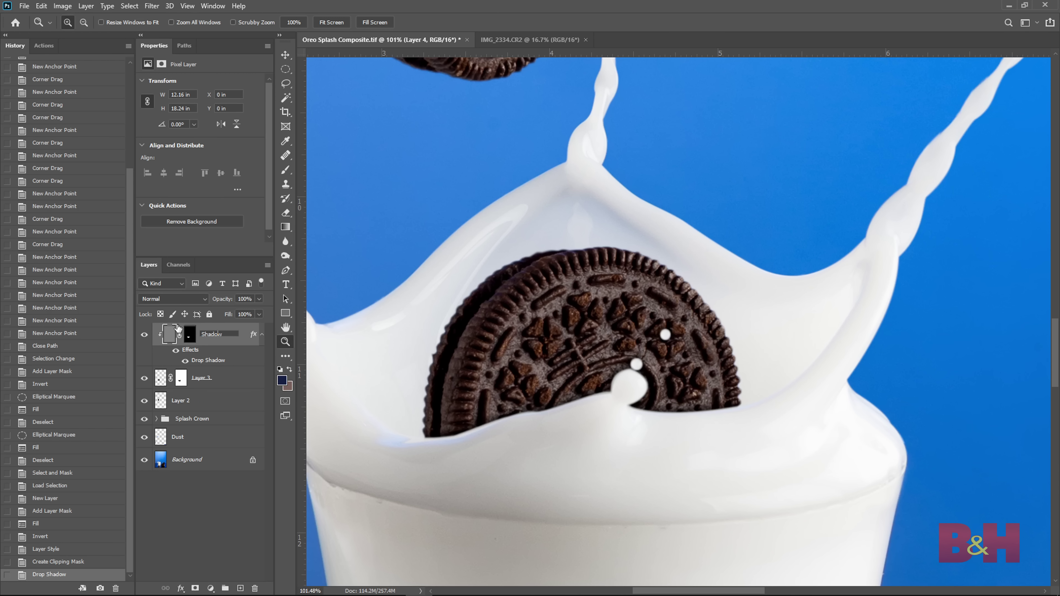
Step: Rename the clipped gray layer Splash Shadow and the Oreo layer beneath it Splash Oreo
key("Home")
type("Splash")
key("Return")
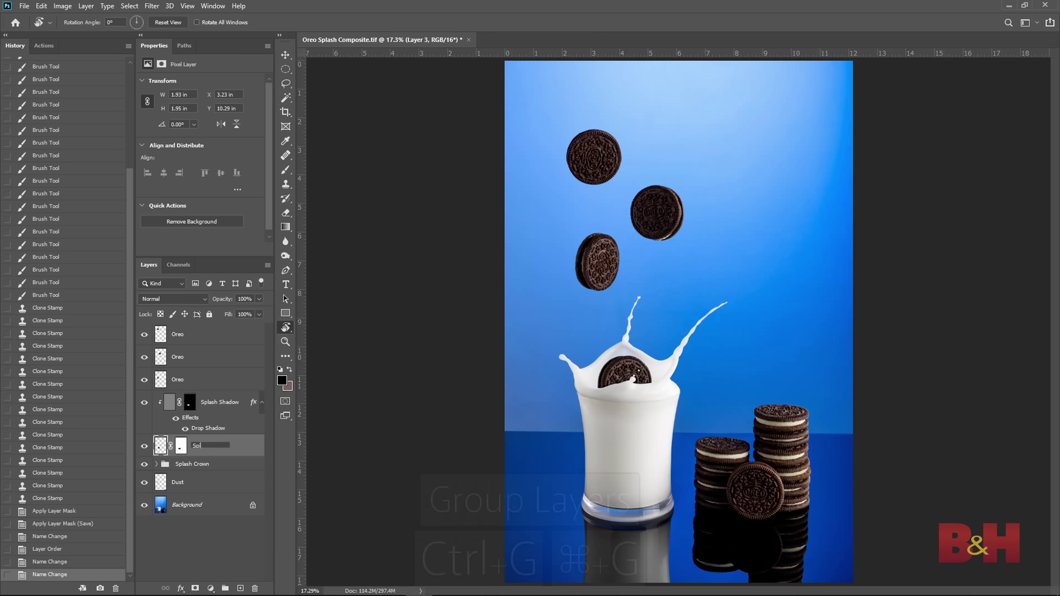
key("Return")
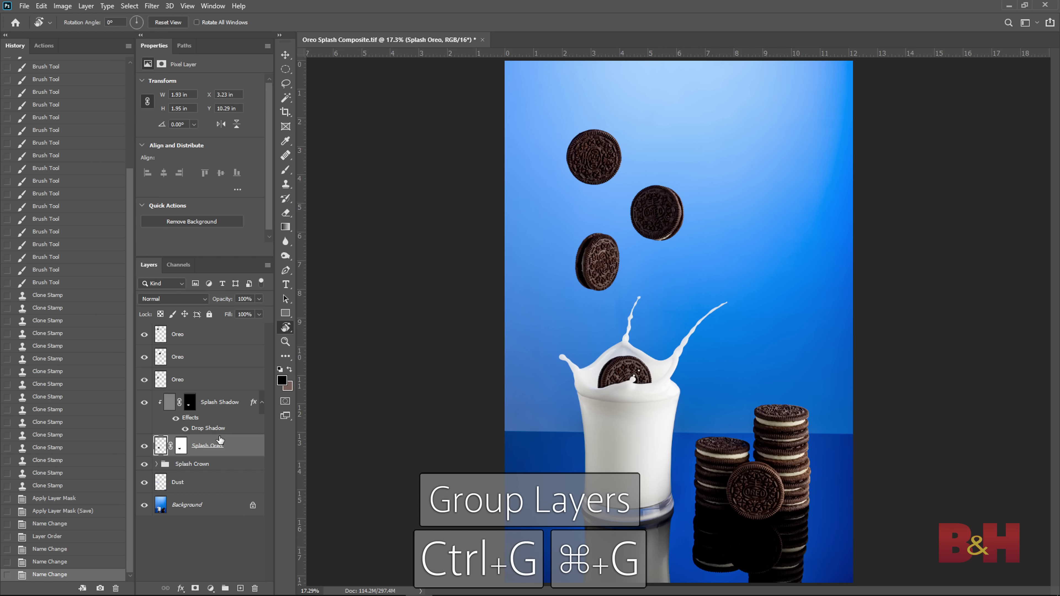
Step: Group the Splash Shadow and Splash Oreo layers and name the group Splash Oreo
left_click(227, 407)
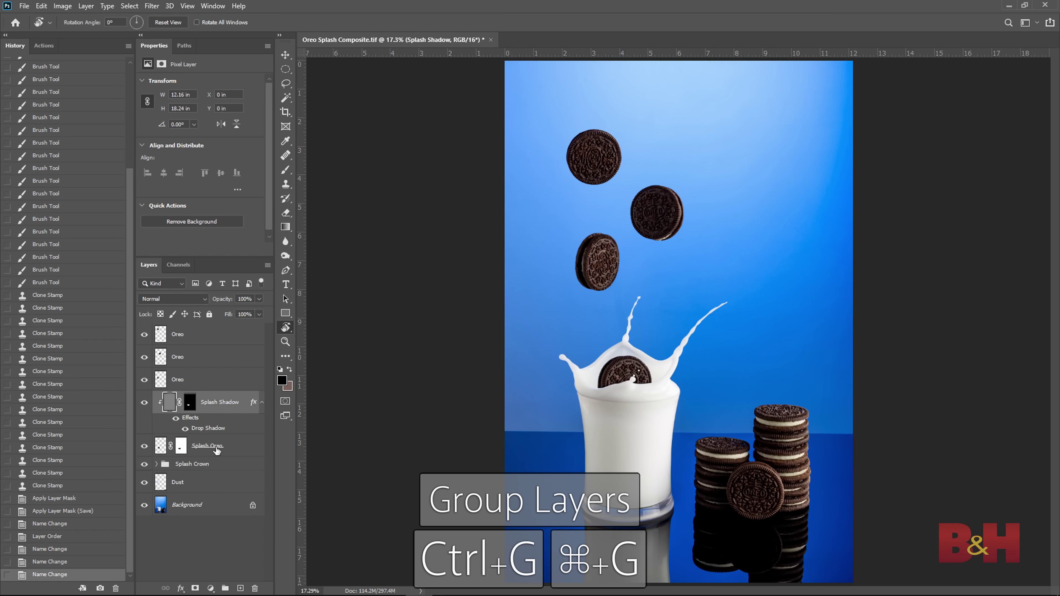
left_click(217, 449, "shift")
key("ctrl+g")
double_click(189, 403)
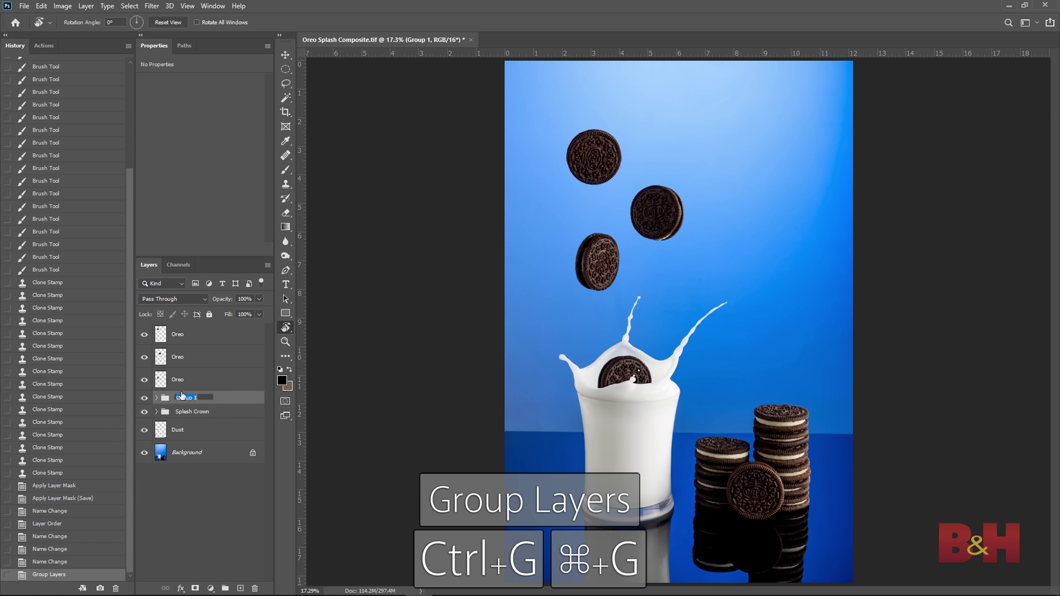
type("Splash Oreo")
key("Return")
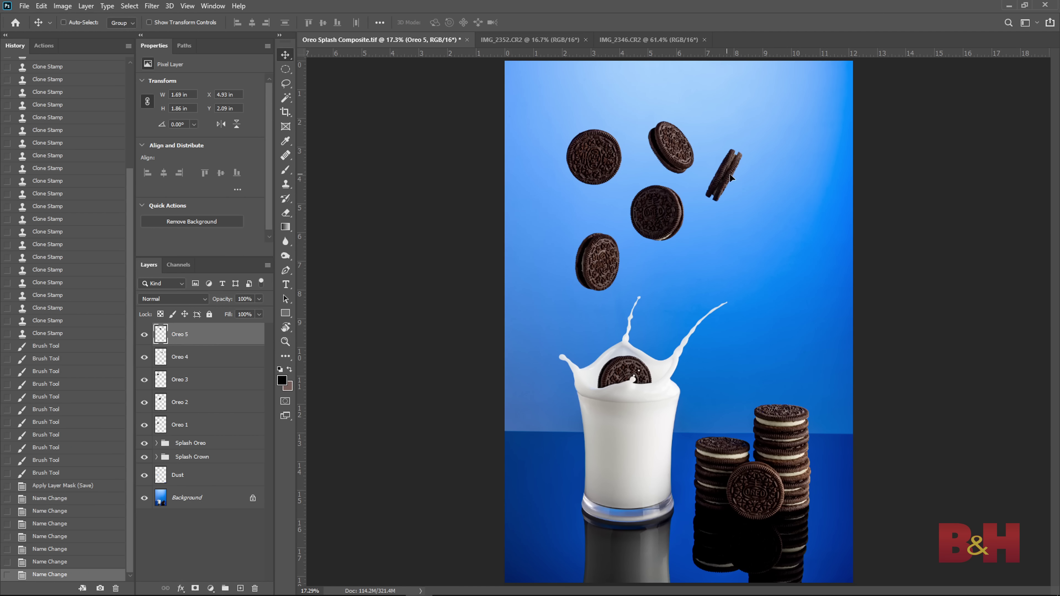
Step: Reposition the Oreo 5, Oreo 4 and Oreo 3 layers to spread the floating cookies farther apart
mouse_move(730, 177)
left_mouse_down()
mouse_move(705, 155)
mouse_move(764, 159)
mouse_move(739, 157)
mouse_move(754, 211)
mouse_move(765, 211)
mouse_move(740, 179)
left_mouse_up()
left_click(219, 359)
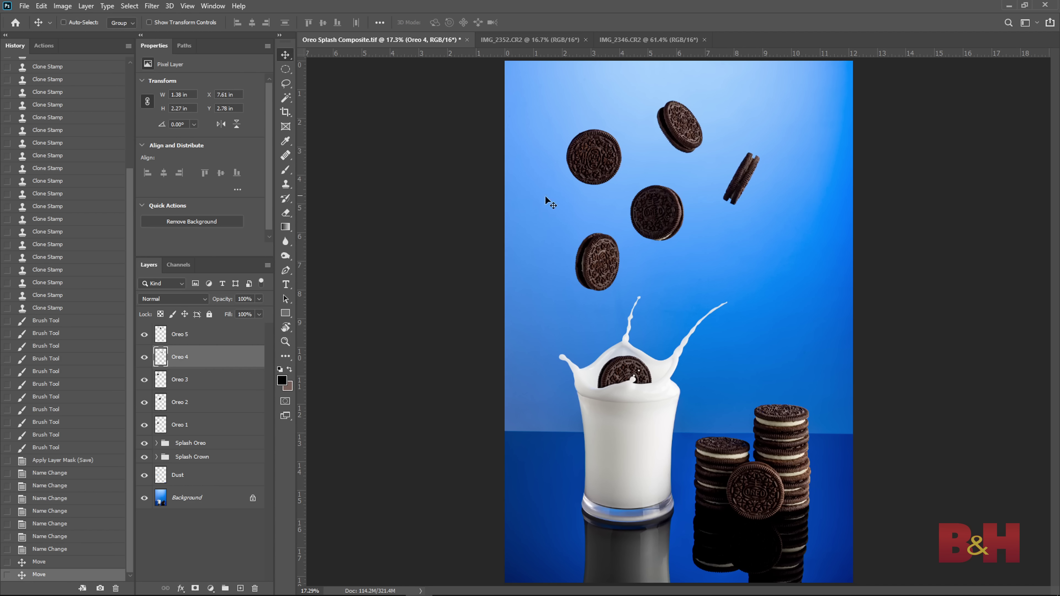
left_click(222, 382)
left_click_drag(599, 166, 574, 156)
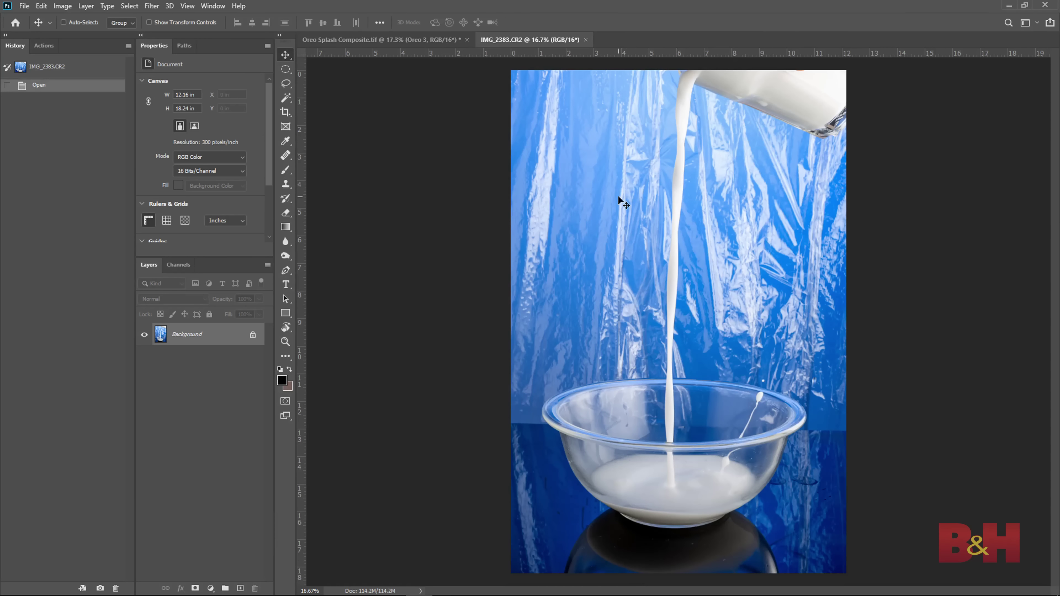
Step: Lasso the falling milk stream in IMG_2383.CR2 and copy it into Oreo Splash Composite.tif as a new layer
key("l")
mouse_move(697, 417)
left_mouse_down()
mouse_move(668, 456)
mouse_move(643, 378)
mouse_move(657, 129)
mouse_move(672, 73)
mouse_move(705, 63)
mouse_move(694, 418)
left_mouse_up()
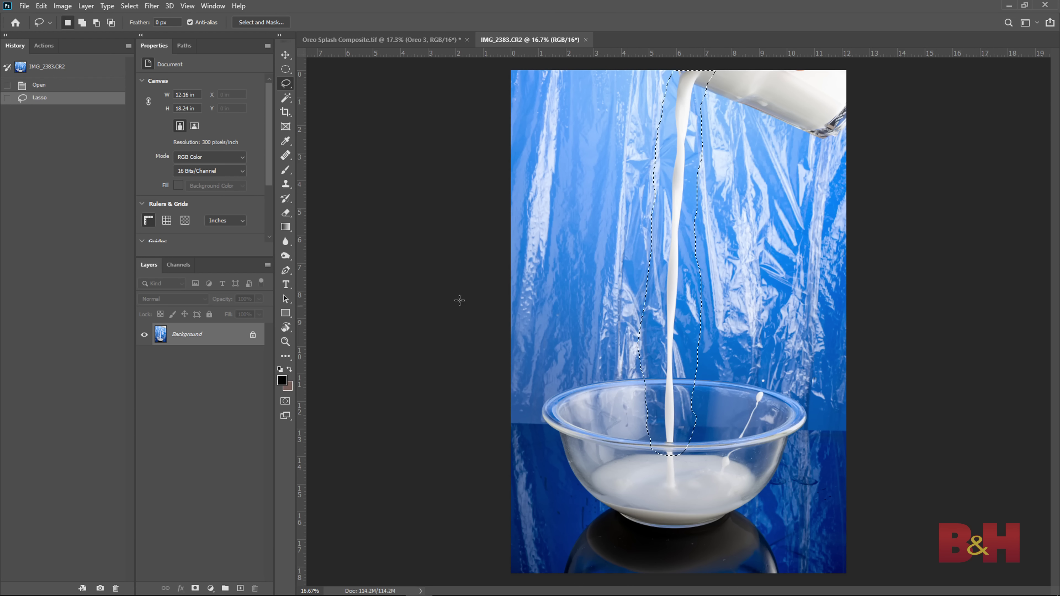
key("ctrl+c")
left_click(430, 40)
left_click(203, 508)
key("ctrl+v")
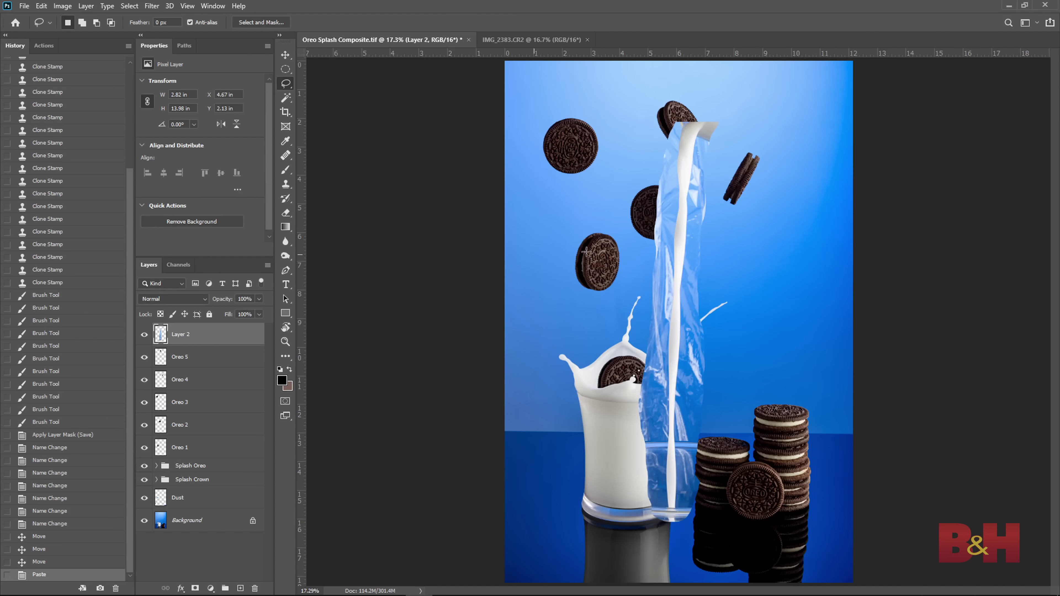
Step: Trace the milk stream on Layer 2 with the Pen tool and mask the layer to the resulting selection
key("v")
key("z")
left_click_drag(684, 138, 571, 108)
key("p")
left_click_drag(457, 62, 461, 172)
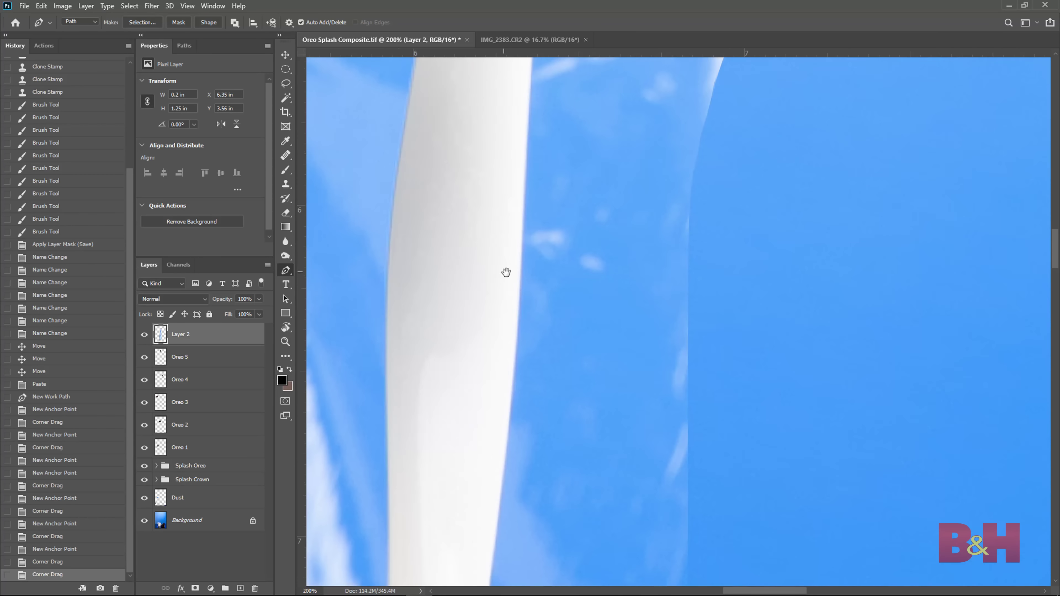
left_click(523, 327)
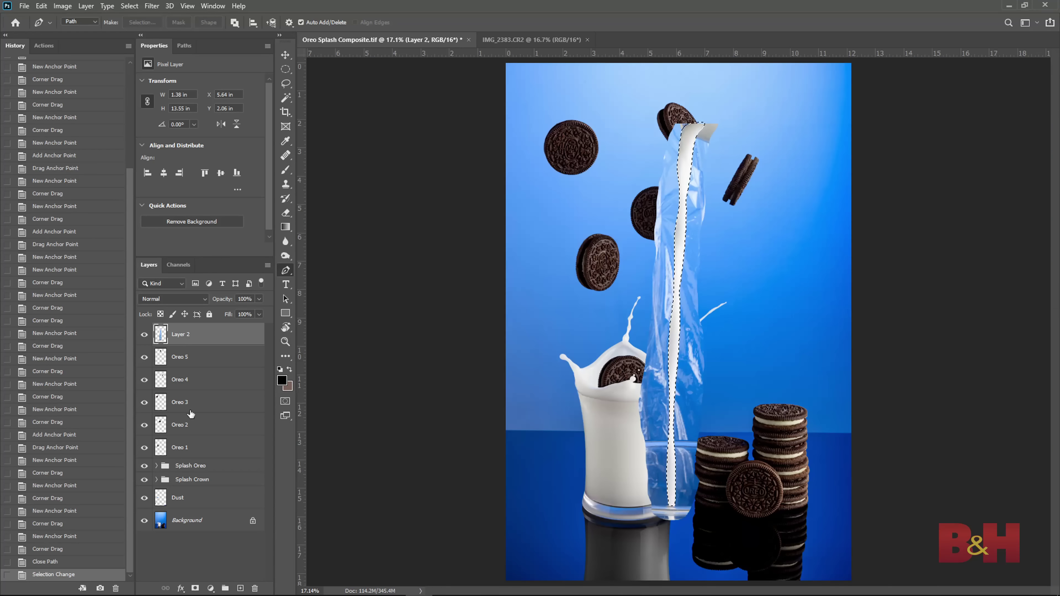
left_click(195, 588)
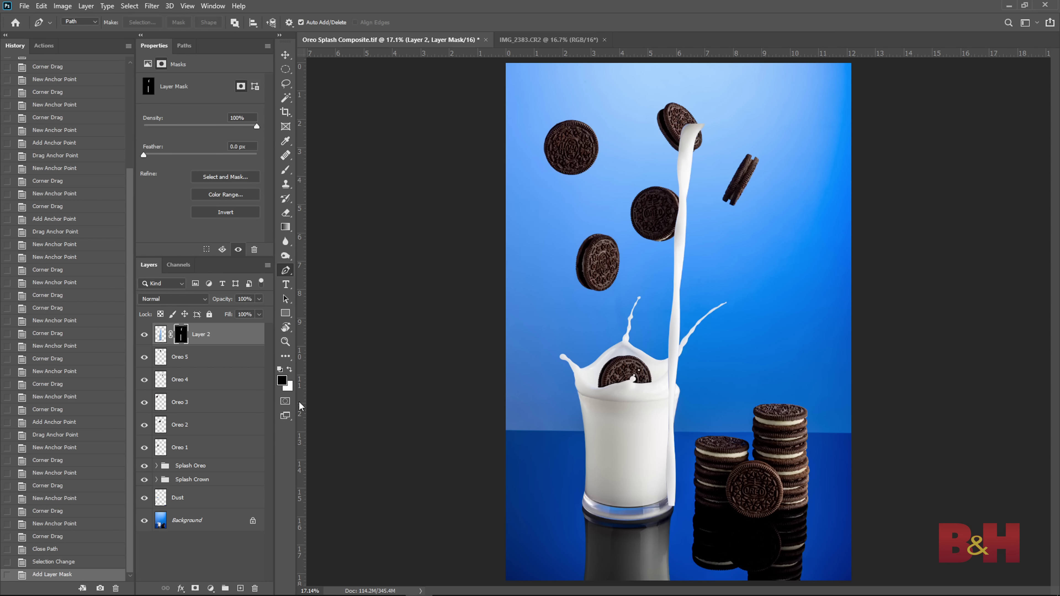
Step: Angle the masked milk stream so it pours into the glass, and place Layer 2 between the Splash Oreo and Splash Crown groups
key("v")
left_click_drag(671, 401, 625, 339)
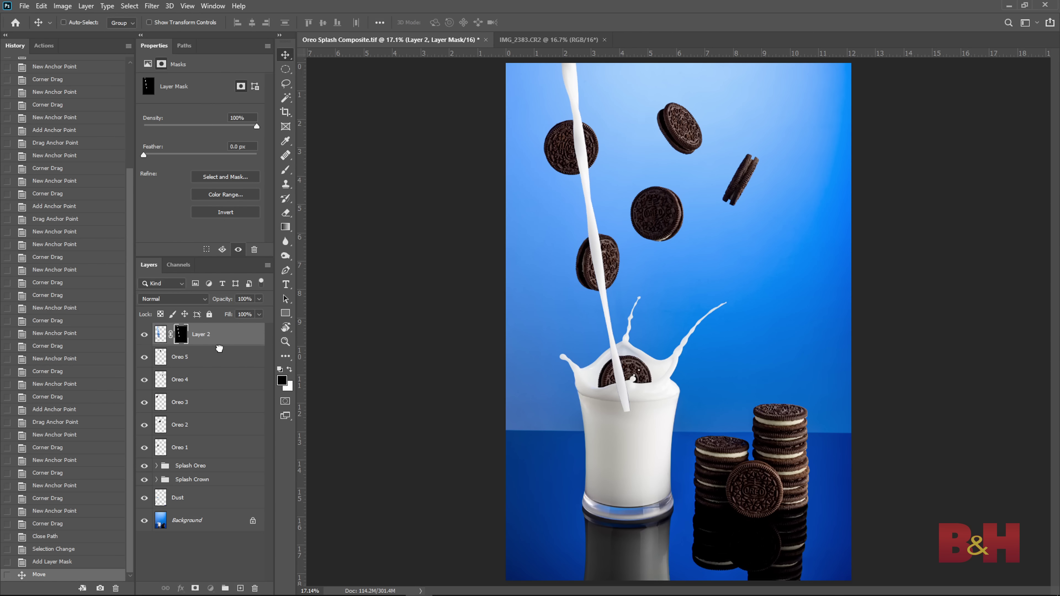
left_click_drag(219, 348, 244, 471)
key("z")
left_click(184, 463)
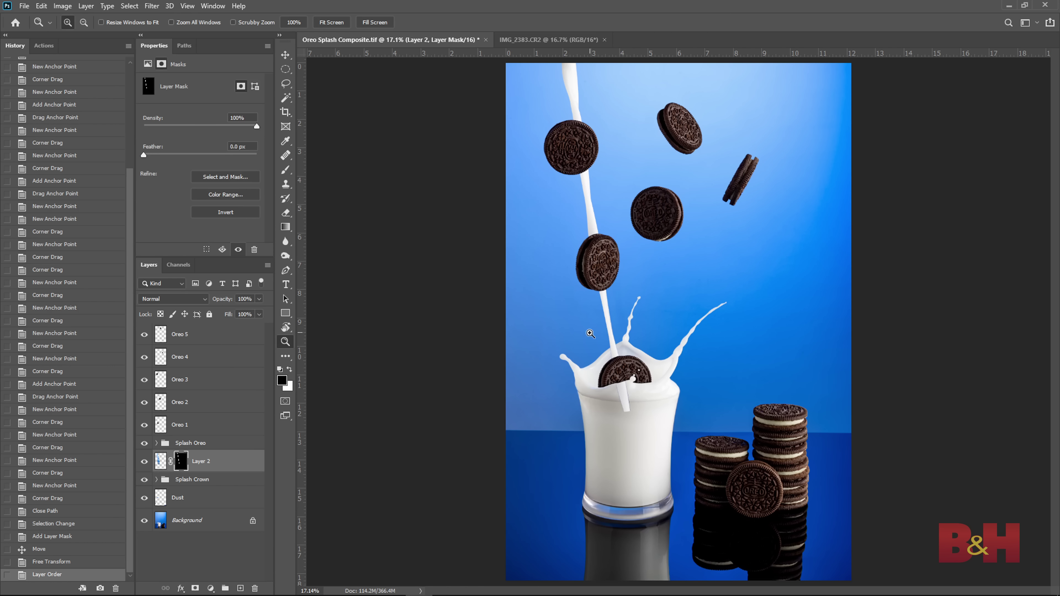
key("v")
left_click_drag(610, 329, 604, 304)
Step: Refine Layer 2's mask in Select and Mask with smooth 6, feather 1 px and shift edge -66%
key("z")
left_click(614, 345)
left_click(614, 345)
left_click(614, 346)
left_click(614, 346)
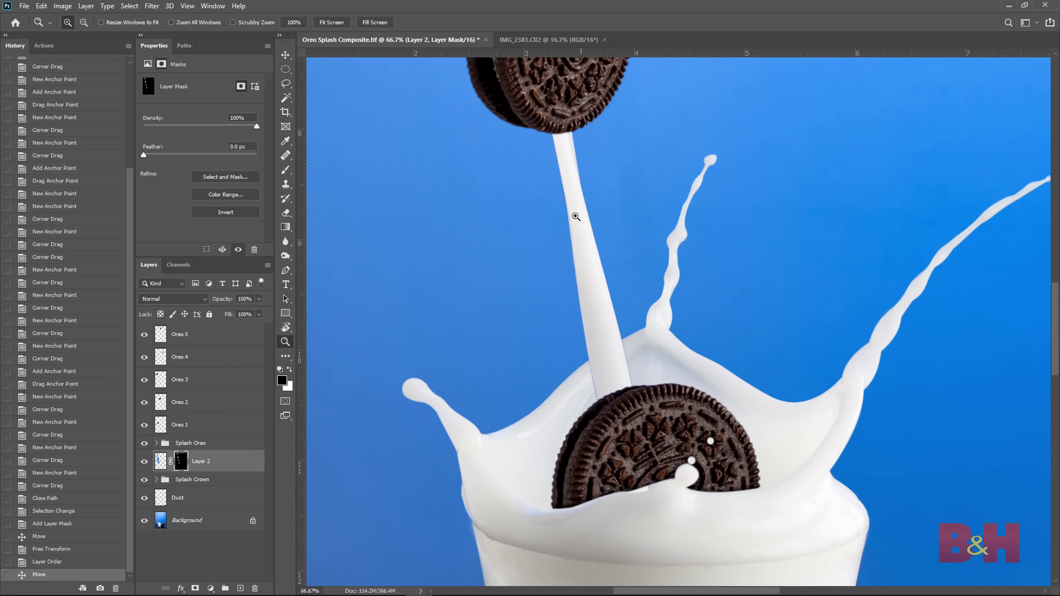
right_click(186, 461)
left_click(227, 541)
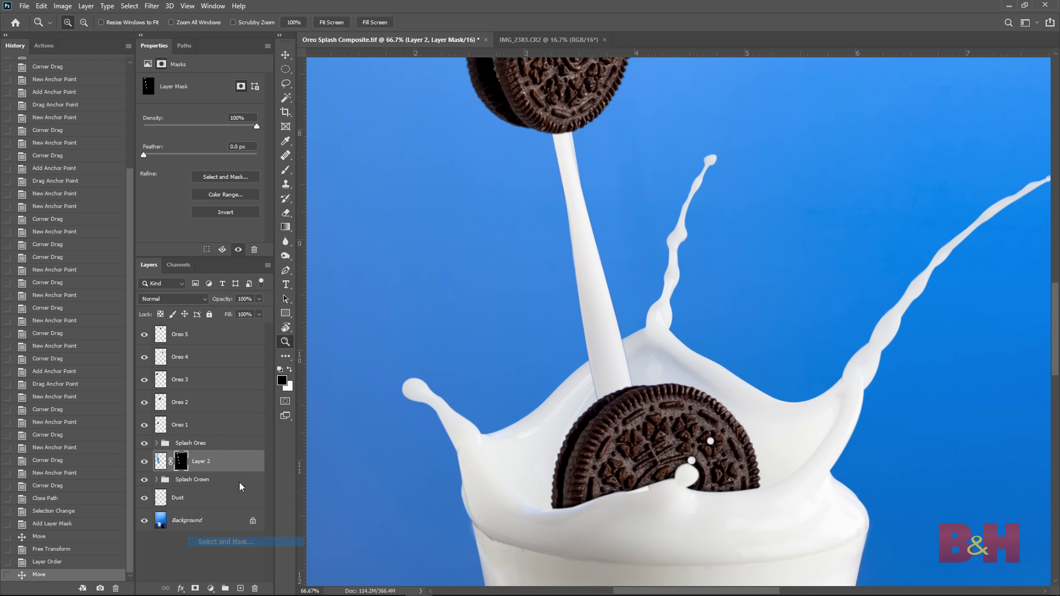
left_click_drag(907, 303, 914, 303)
left_click_drag(1024, 323, 979, 331)
type("1")
left_click_drag(941, 395, 929, 397)
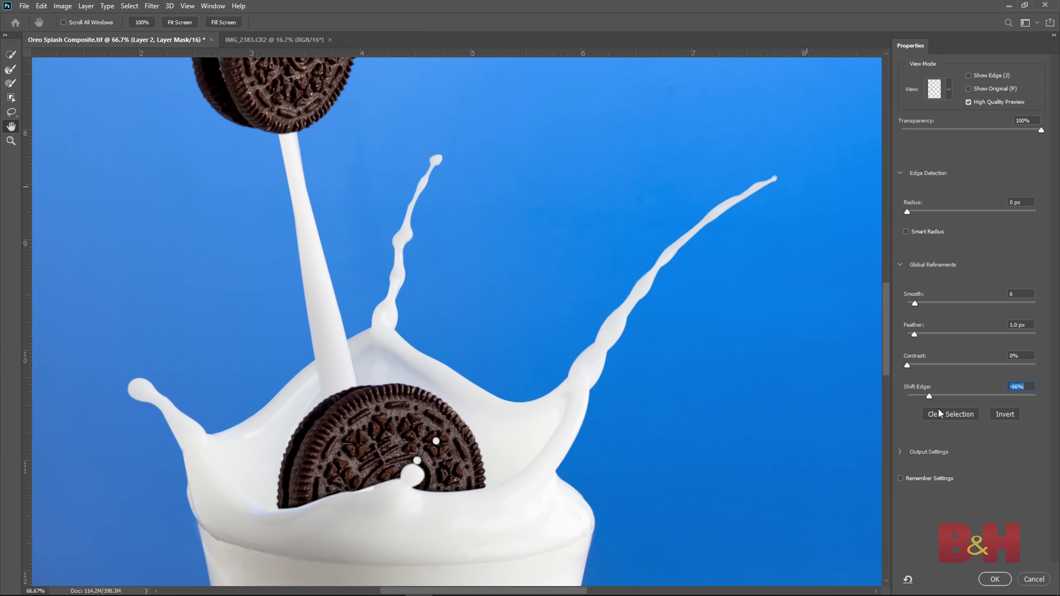
left_click(998, 579)
Step: Place the gray Layer 3 beneath Layer 2 and give it a drop shadow
left_click_drag(215, 462, 215, 492)
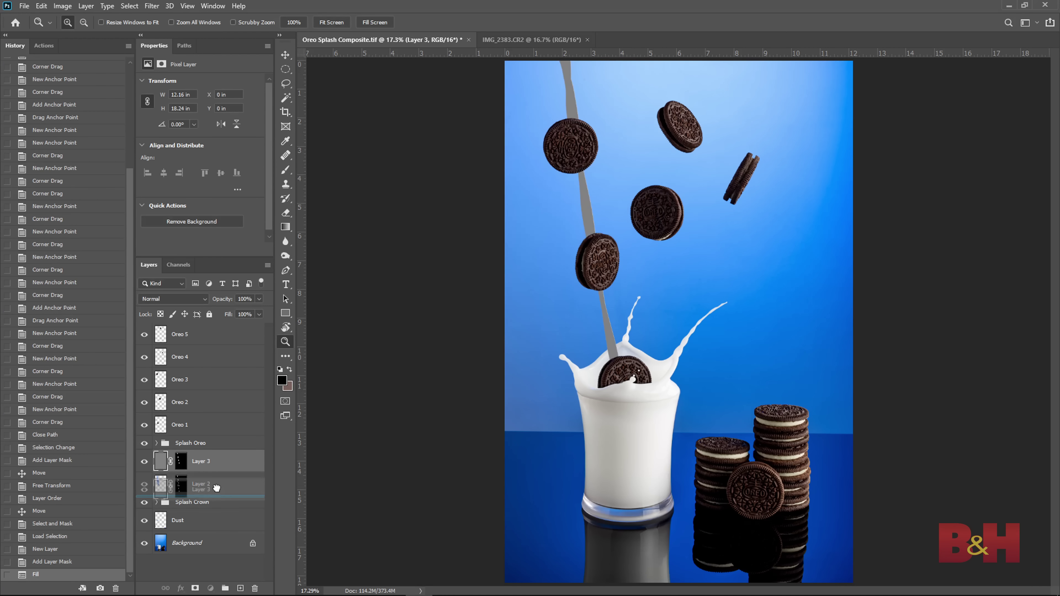
right_click(202, 486)
left_click(249, 34)
left_click(47, 283)
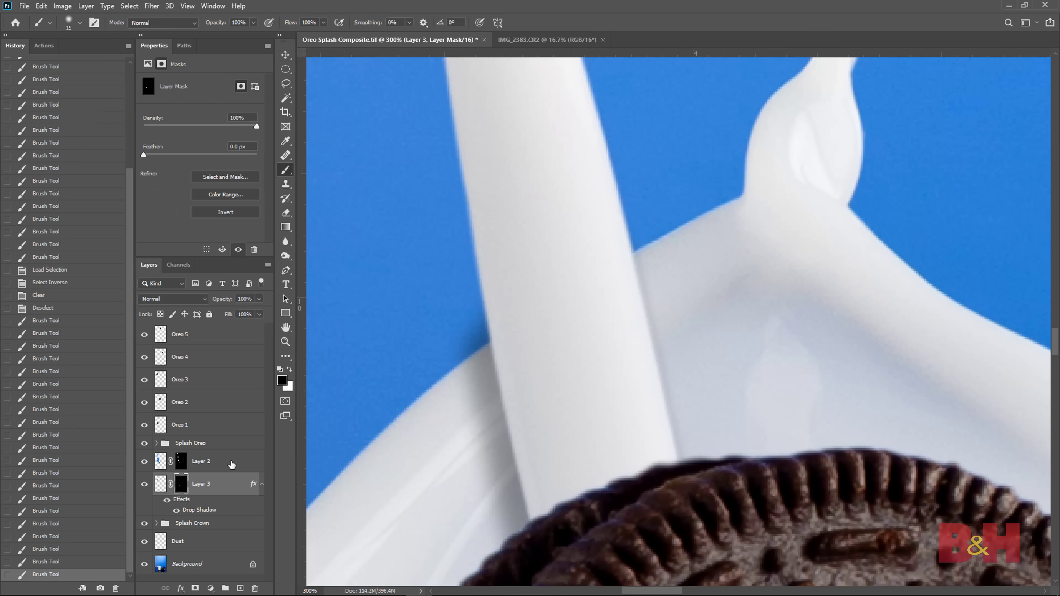
Step: Paint on Layer 3's mask to remove the shadow spilling onto the blue background beside the milk pour
mouse_move(431, 352)
left_mouse_down()
mouse_move(451, 373)
mouse_move(445, 312)
left_mouse_up()
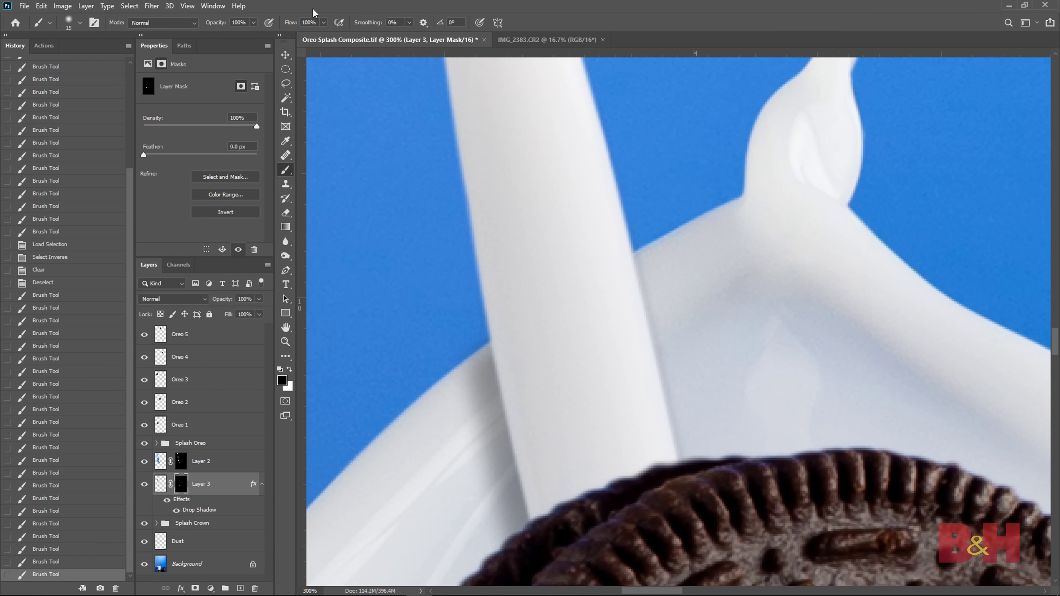
key("z")
key("ctrl+0")
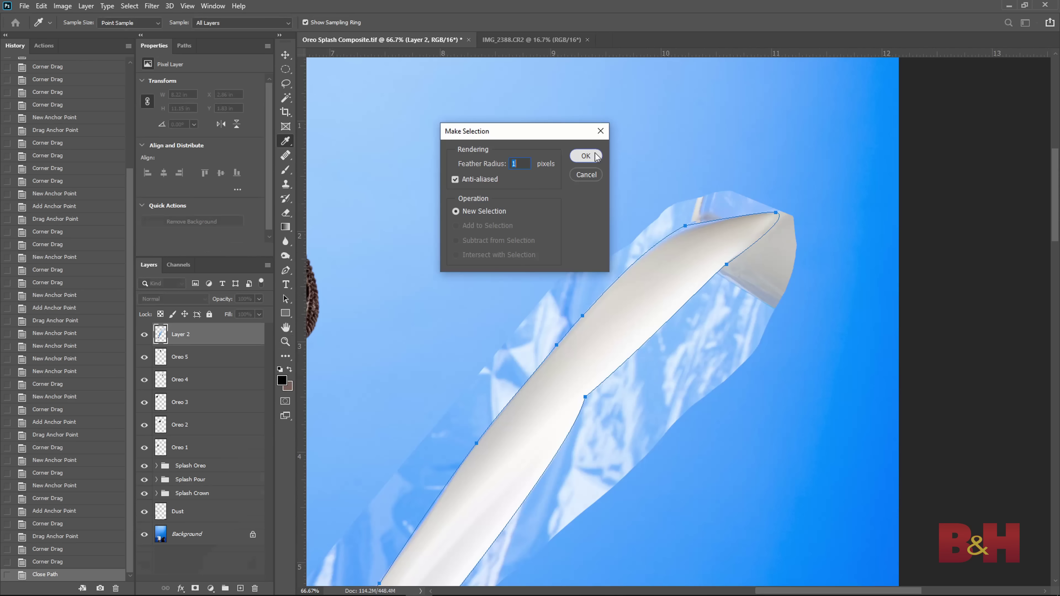
Step: Mask the diagonal milk pour from its traced path with a 1-pixel feather, and position it entering from the image's upper right corner
key("Return")
left_click(195, 588)
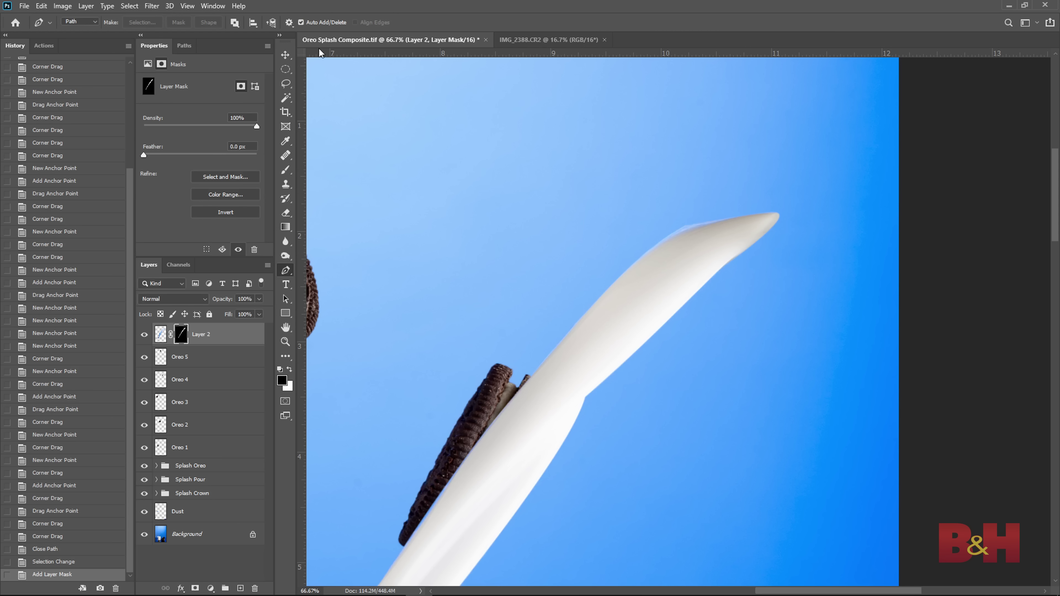
key("z")
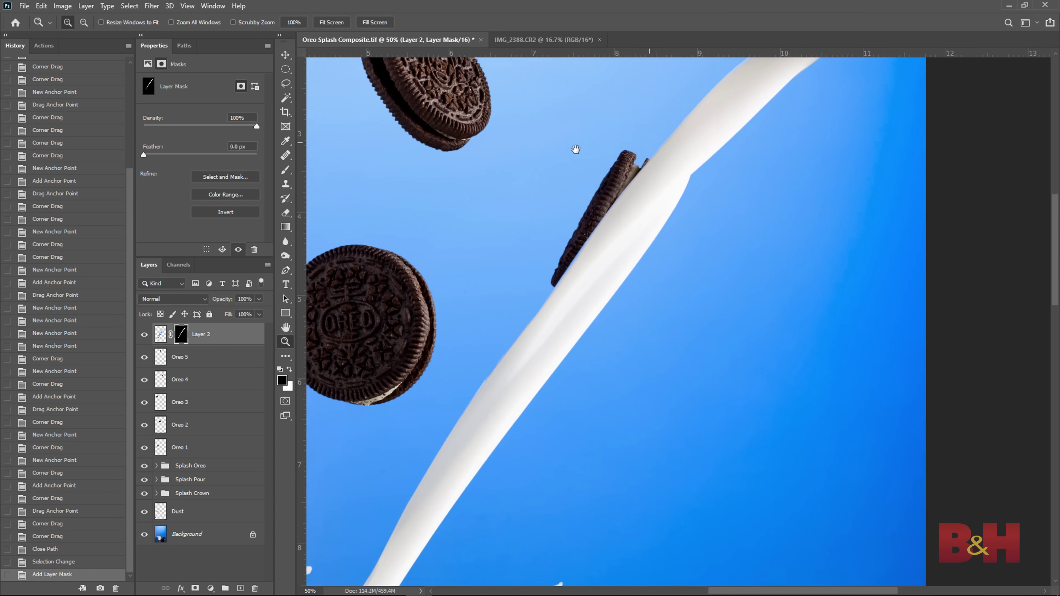
key("ctrl+0")
key("v")
left_click_drag(688, 278, 749, 208)
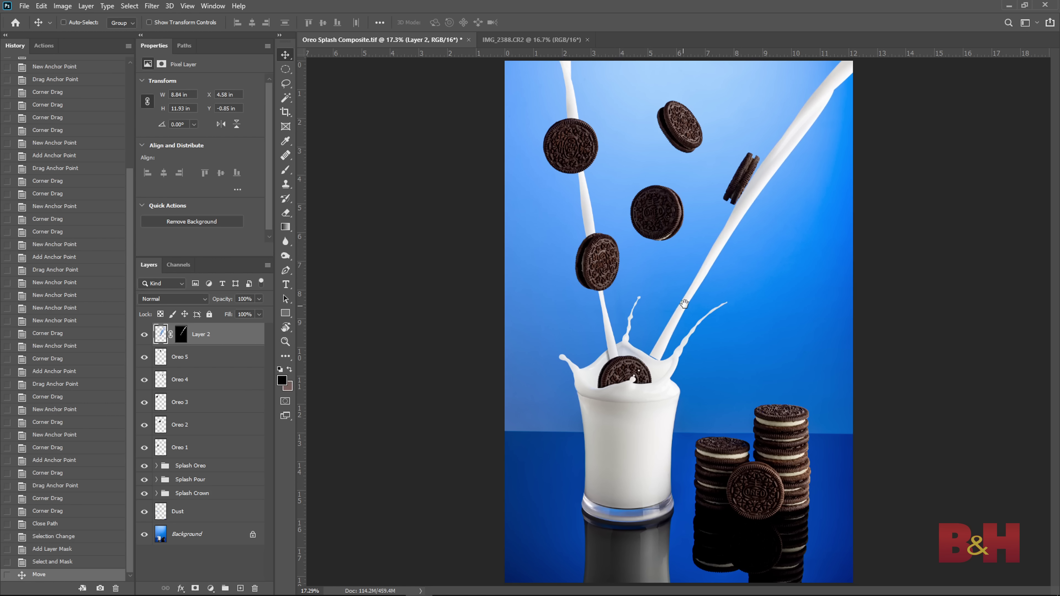
Step: Paste the airborne milk splash, trace its outline with the Pen tool, and rotate the cut-out Layer 3
key("ctrl+v")
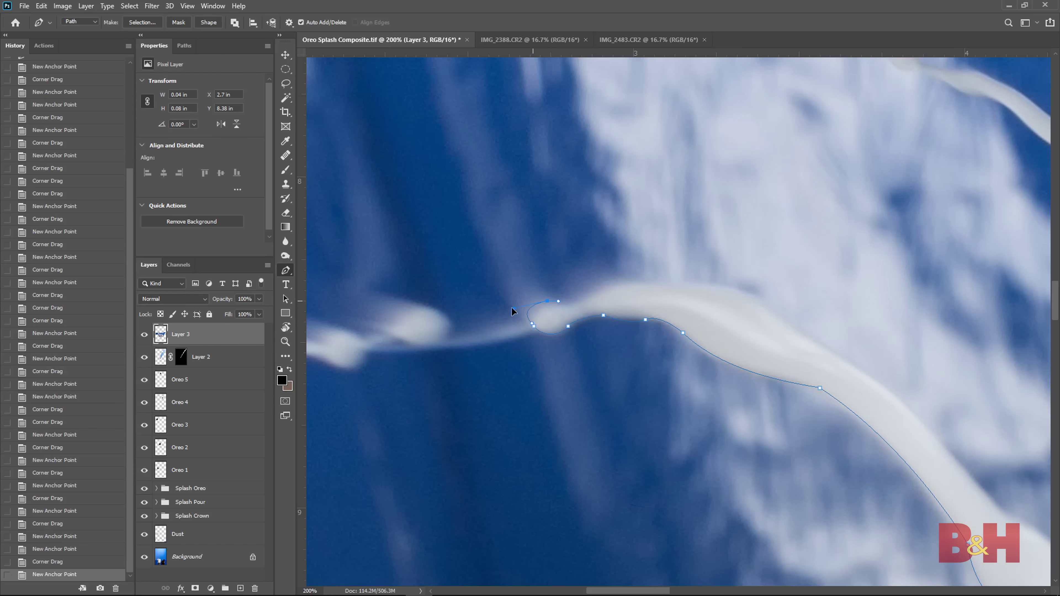
left_click(568, 308)
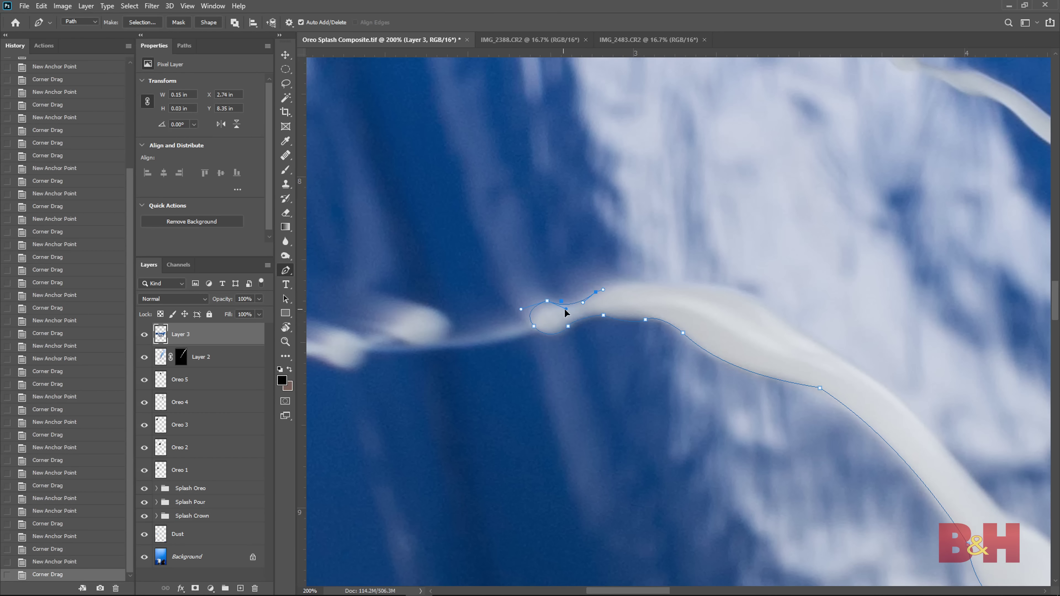
left_click_drag(540, 417, 547, 424)
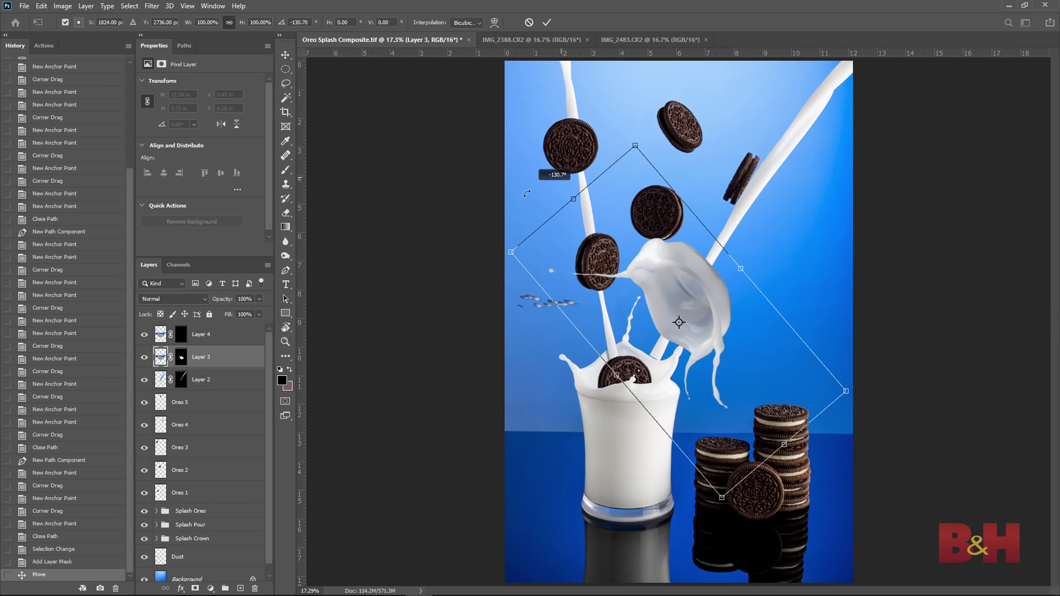
left_click_drag(526, 193, 870, 215)
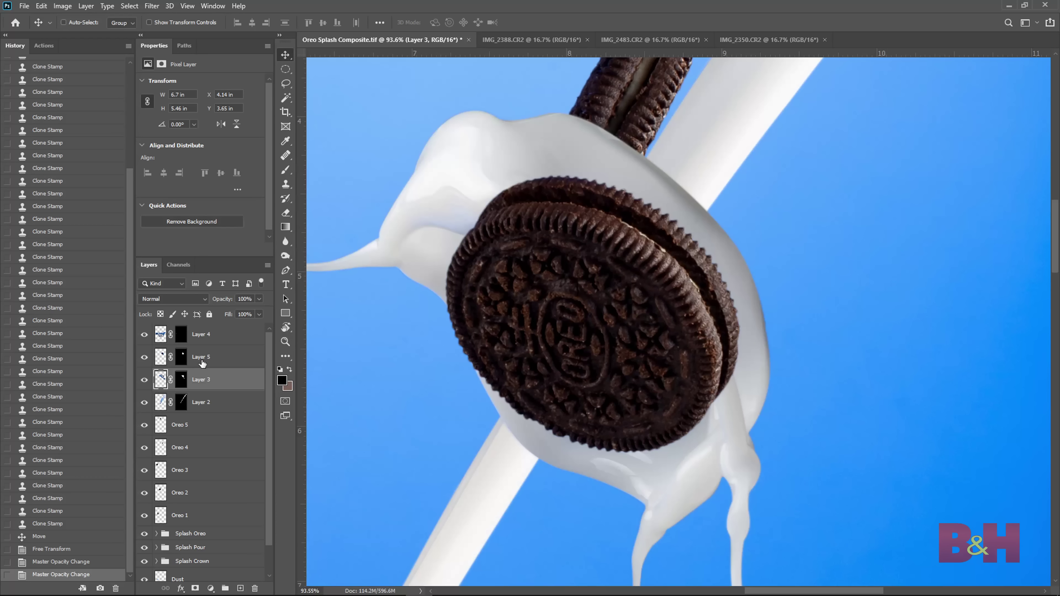
Step: Move Layer 5 and Layer 3 above Layer 4 in the layer order, and set Layer 5's opacity to 50%
left_click(207, 361)
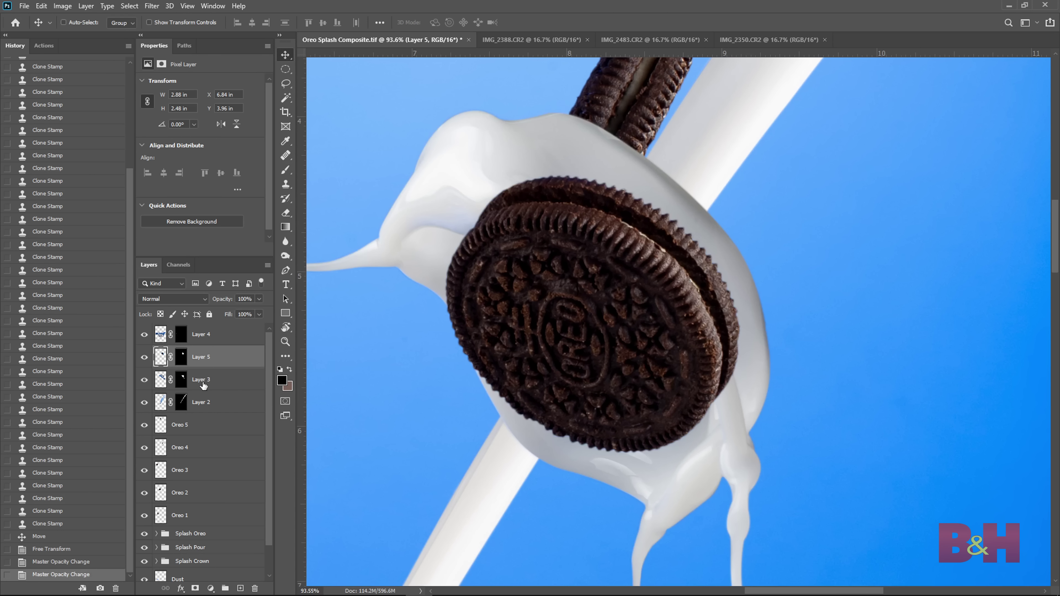
left_click_drag(203, 385, 202, 328)
left_click_drag(199, 382, 215, 344)
key("5")
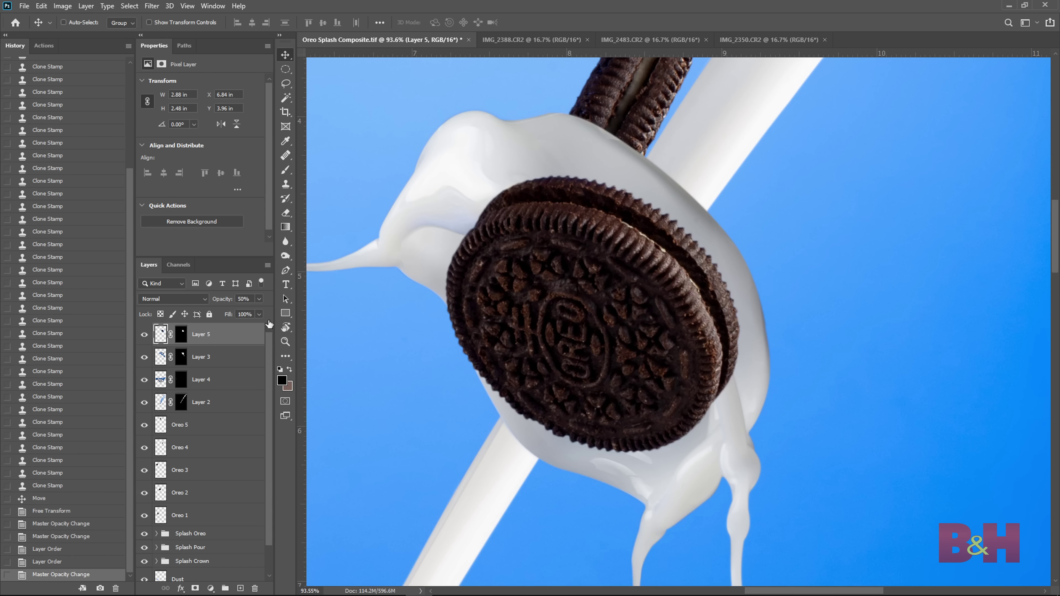
Step: Complete a closed Pen path along the air splash's inner rim and around the outside of its upper edge
key("z")
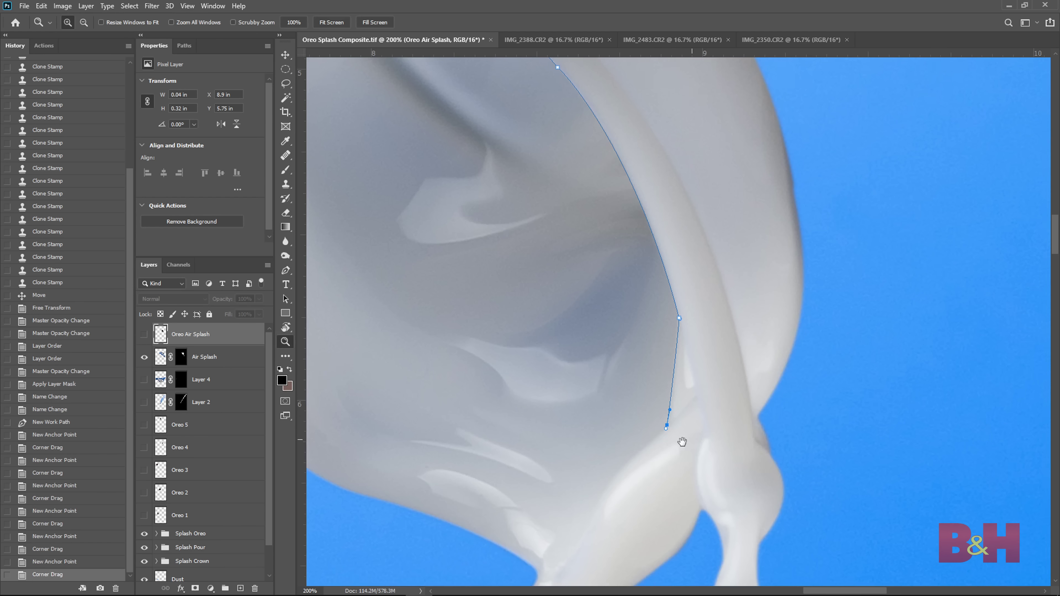
left_click(843, 530)
left_click_drag(1004, 282, 1005, 295)
key("z")
left_click(969, 223, "alt")
left_click(919, 230)
left_click(681, 125)
left_click(514, 88)
left_click(349, 155)
left_click(377, 265)
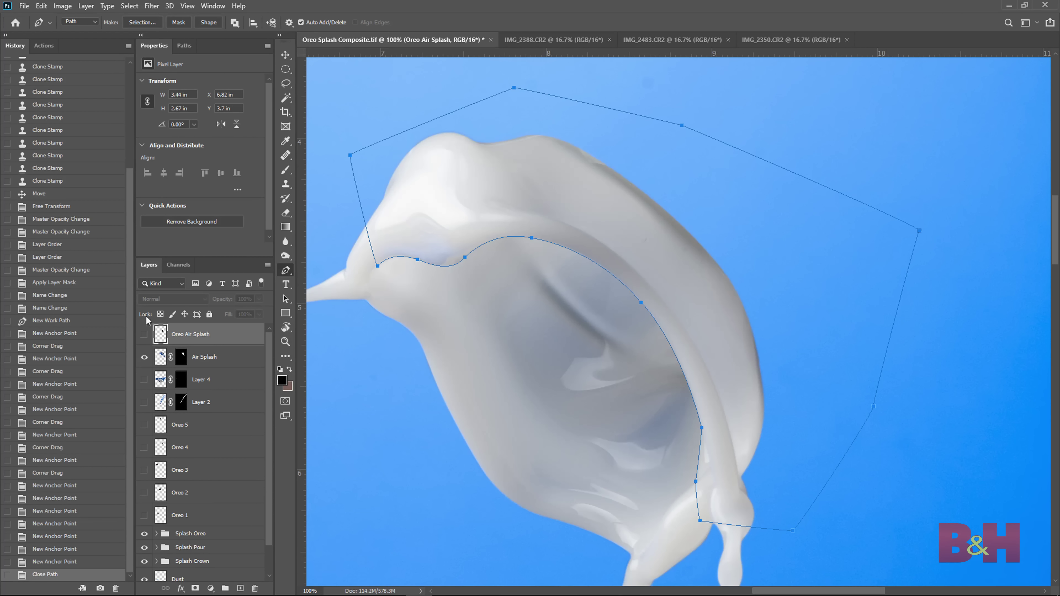
Step: Show the Oreo Air Splash layer, turn the path into a selection, and add an inverted mask so the milk rim covers the cookie
key("ctrl+comma")
right_click(494, 199)
left_click(514, 237)
key("Return")
left_click(195, 588)
key("ctrl+i")
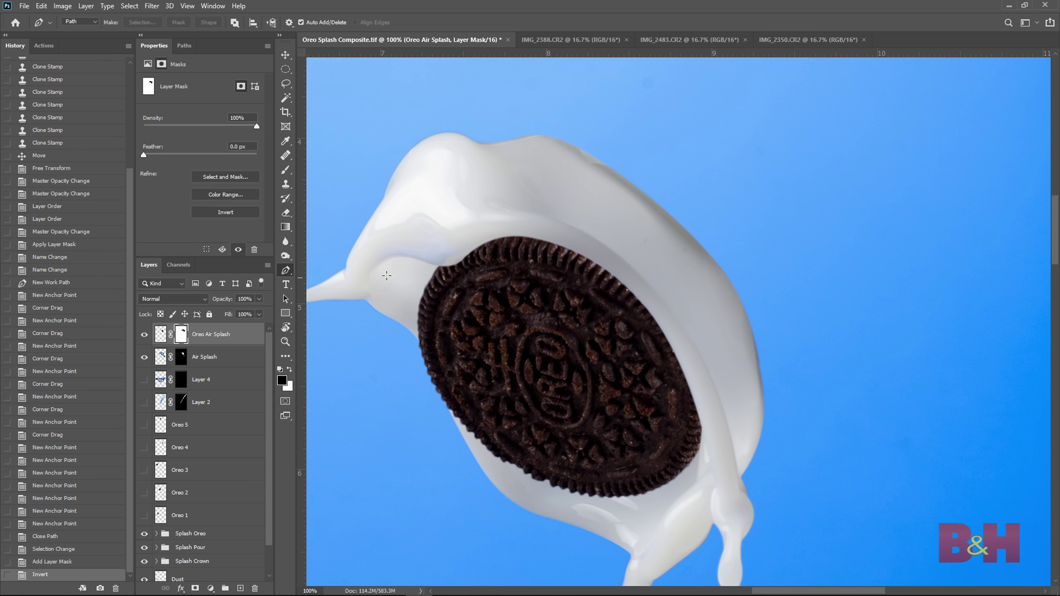
Step: Paint on the Air Splash Pour layer's mask to hide the leftover milk pour below the airborne Oreo
key("z")
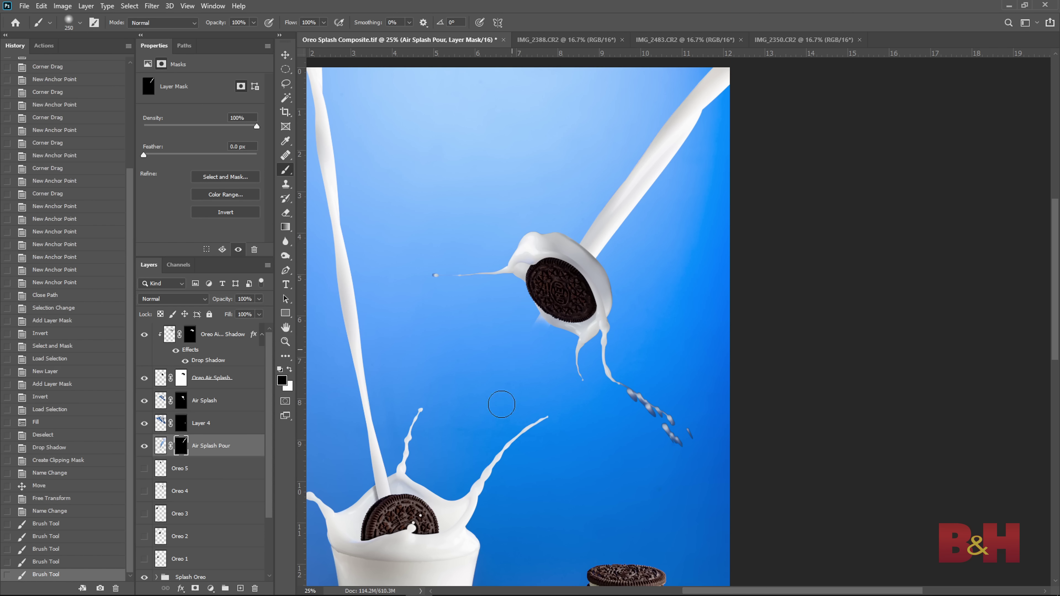
left_click(538, 357)
left_click(544, 348)
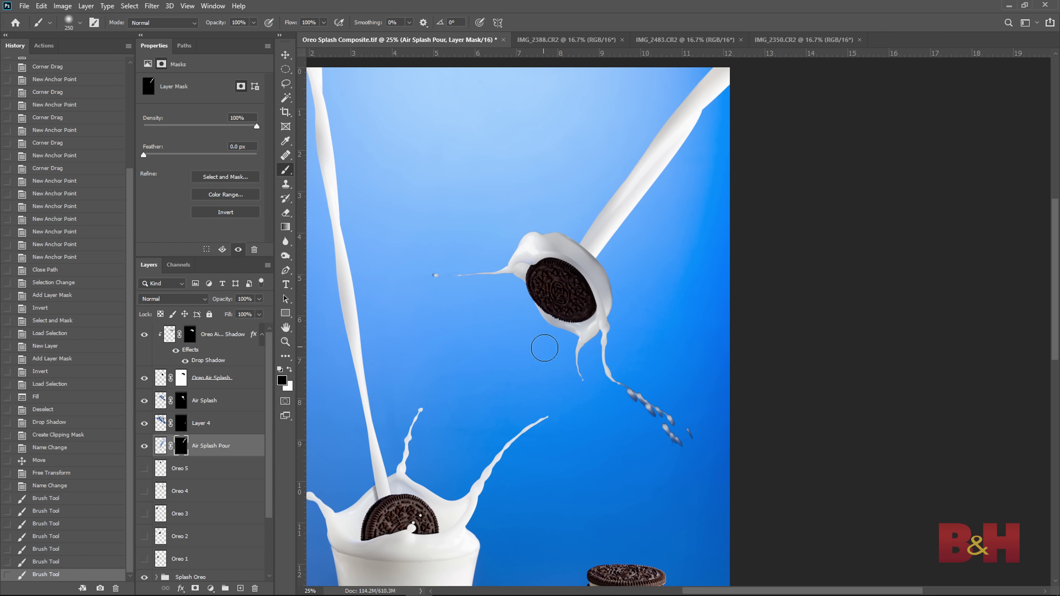
Step: Brush along the airborne Oreo's lower rim on the Air Splash Pour mask to remove the remaining pour traces
left_click(533, 342)
left_click(543, 331)
left_click(538, 323)
left_click(535, 316)
left_click(535, 314)
left_click(536, 313)
left_click_drag(542, 352, 541, 329)
mouse_move(540, 330)
left_mouse_down()
mouse_move(542, 358)
mouse_move(540, 333)
left_mouse_up()
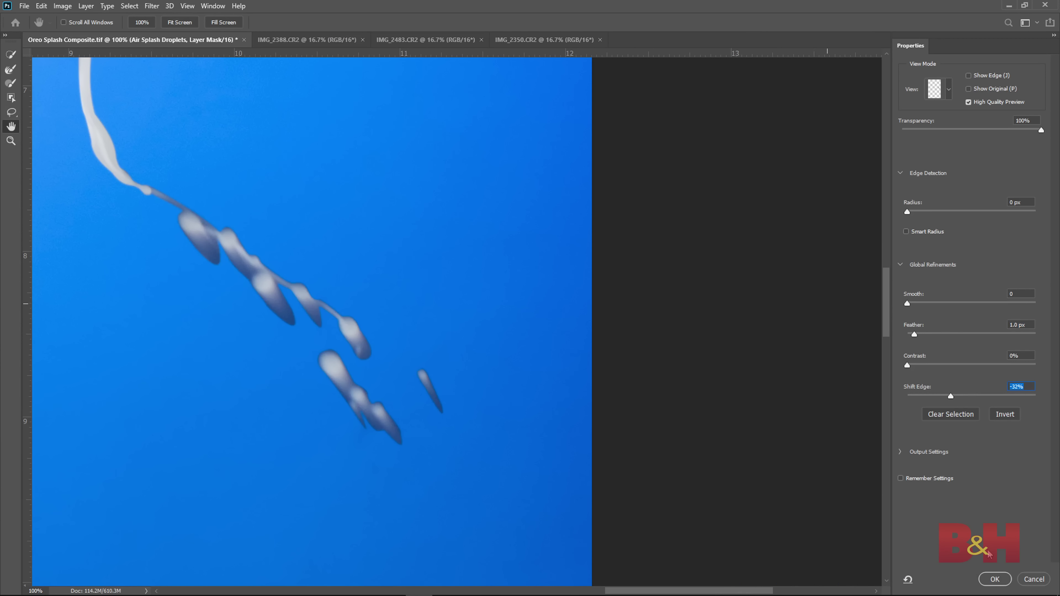
Step: Shift the Air Splash Droplets mask edge to +39% in Select and Mask, and brush away the outer droplets' dark tips
left_click(994, 396)
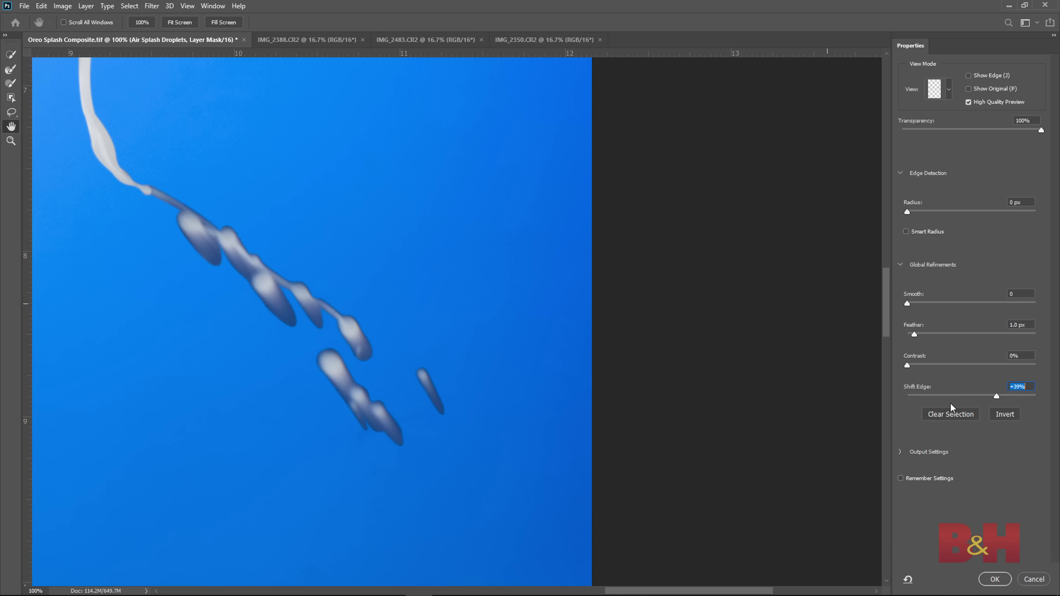
left_click(994, 579)
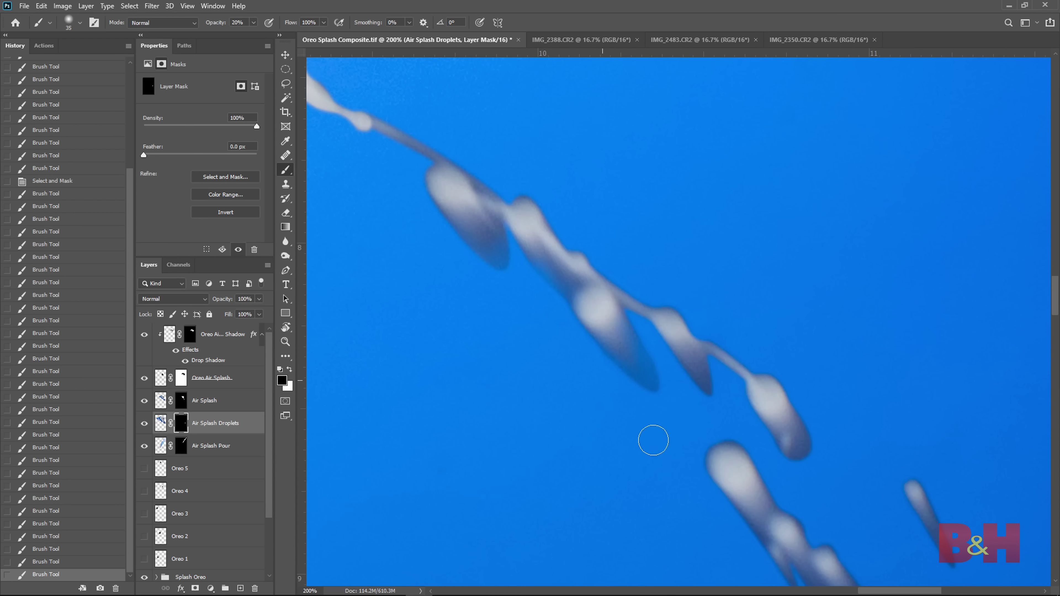
left_click_drag(757, 437, 583, 242)
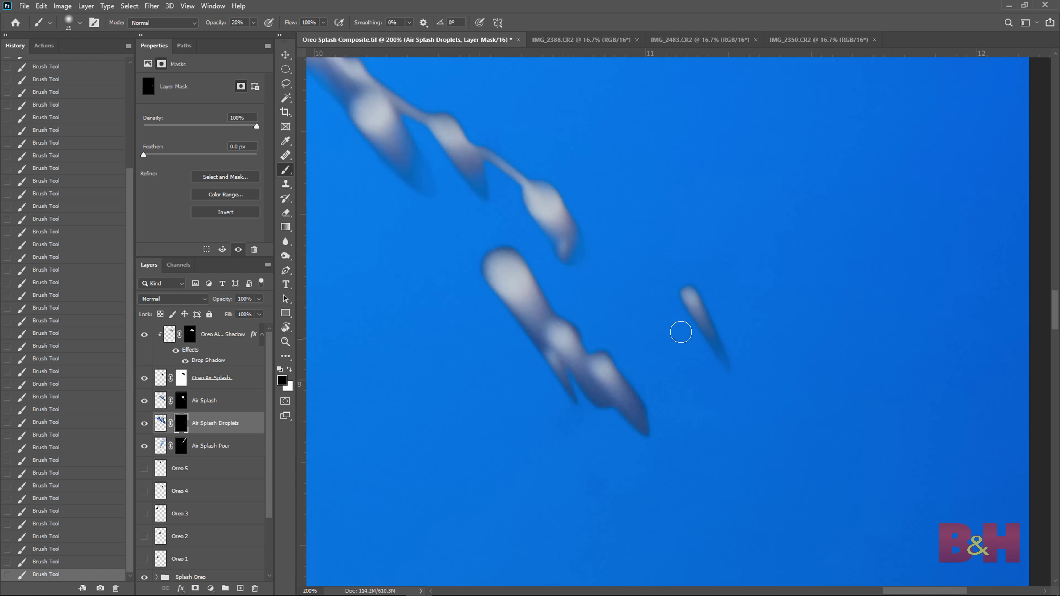
left_click_drag(705, 377, 735, 376)
left_click_drag(587, 387, 603, 411)
key("bracketleft")
key("bracketleft")
key("bracketleft")
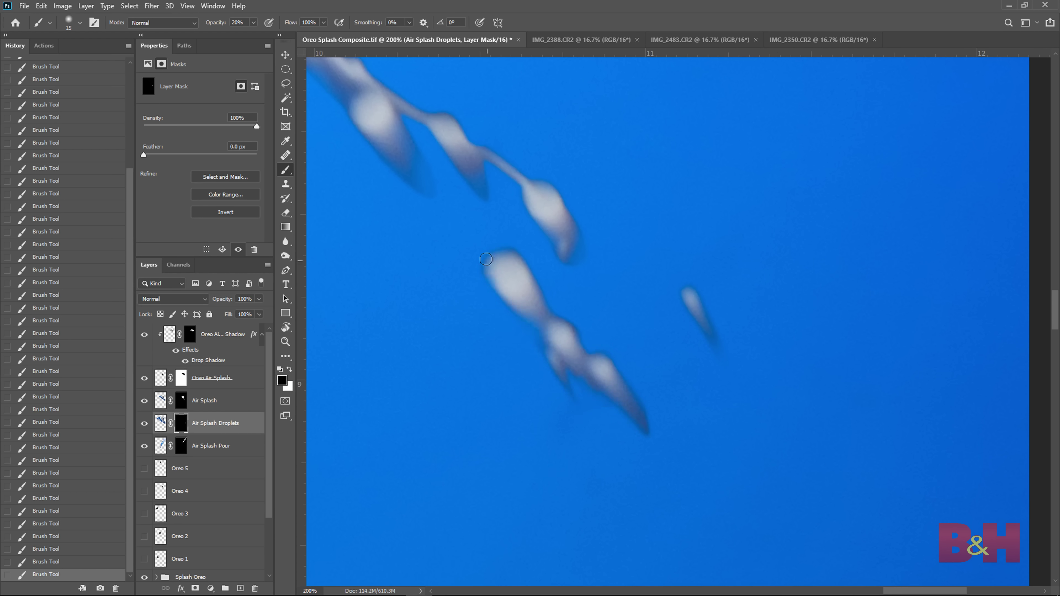
Step: Brush the Air Splash Droplets mask at 20% opacity with a size 20 brush to fade the droplets' shaded edges near the milk strand
key("bracketright")
left_click(173, 299)
left_click(159, 385)
left_click(173, 299)
left_click(152, 307)
left_click_drag(476, 178, 625, 357)
left_click(582, 284)
left_click_drag(422, 217, 671, 332)
left_click(672, 331)
left_click(668, 338)
left_click_drag(593, 277, 654, 363)
left_click(613, 301)
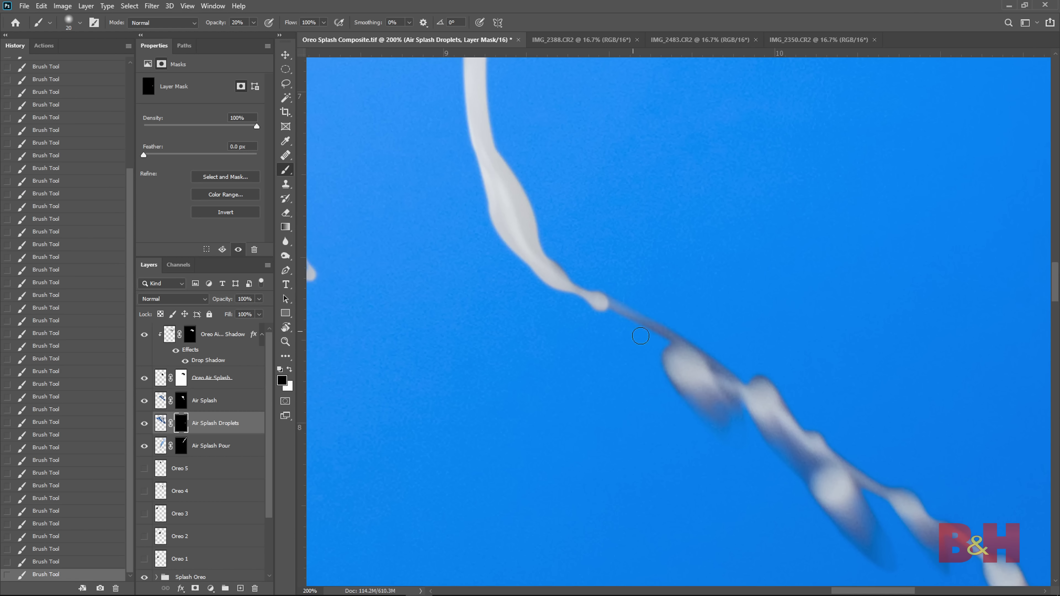
Step: Slim the connecting strand and trim the dark undersides of the central droplets on the Air Splash Droplets mask
left_click_drag(728, 339, 574, 329)
mouse_move(563, 410)
left_mouse_down()
mouse_move(532, 334)
mouse_move(625, 384)
mouse_move(552, 360)
left_mouse_up()
left_click_drag(697, 389, 620, 304)
left_click(607, 357)
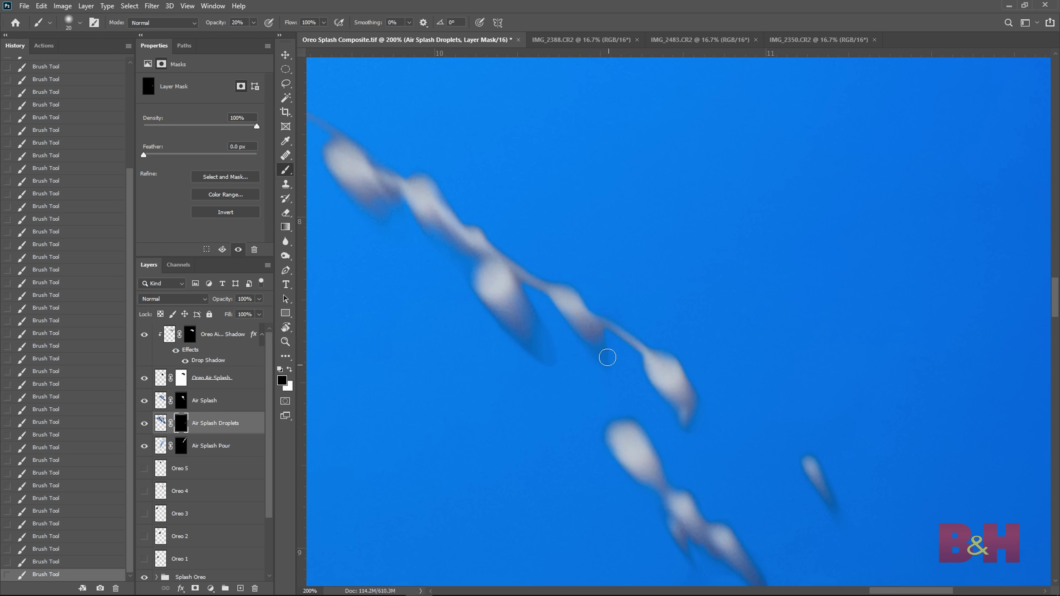
left_click(538, 320)
left_click_drag(488, 319, 592, 403)
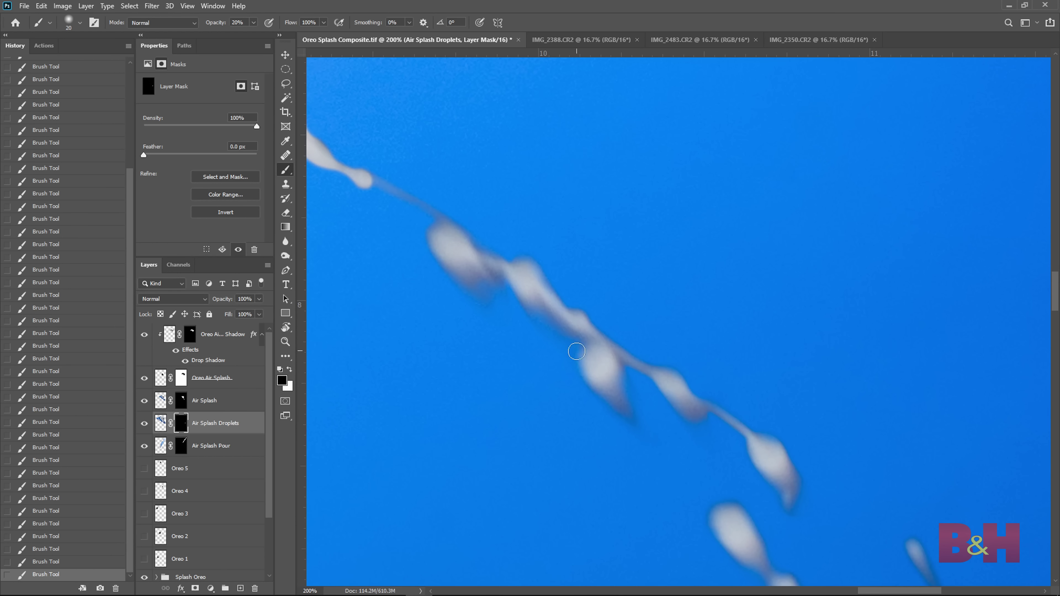
left_click_drag(443, 320, 531, 410)
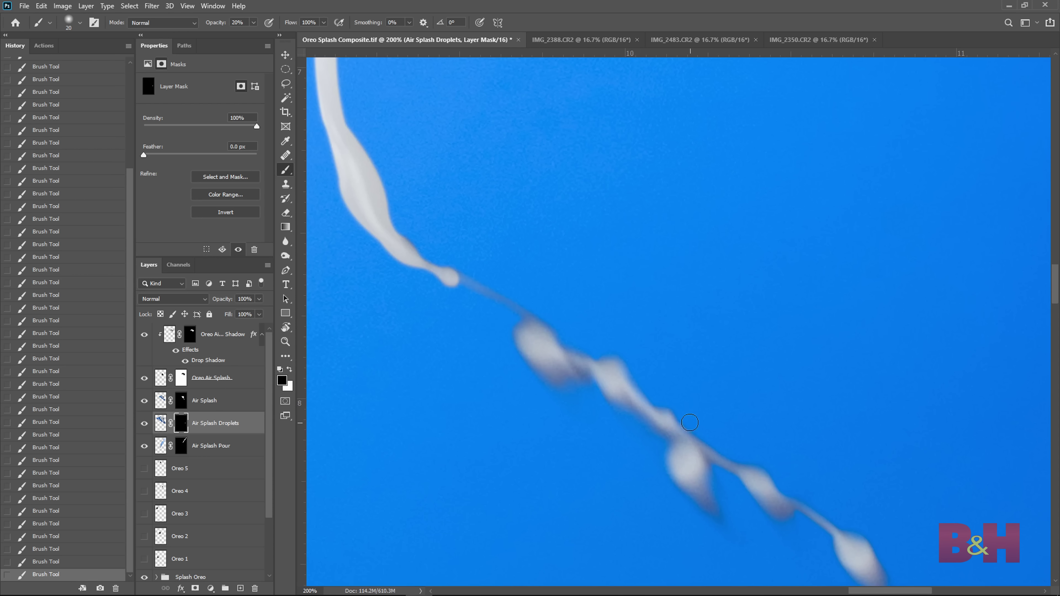
left_click_drag(701, 416, 573, 325)
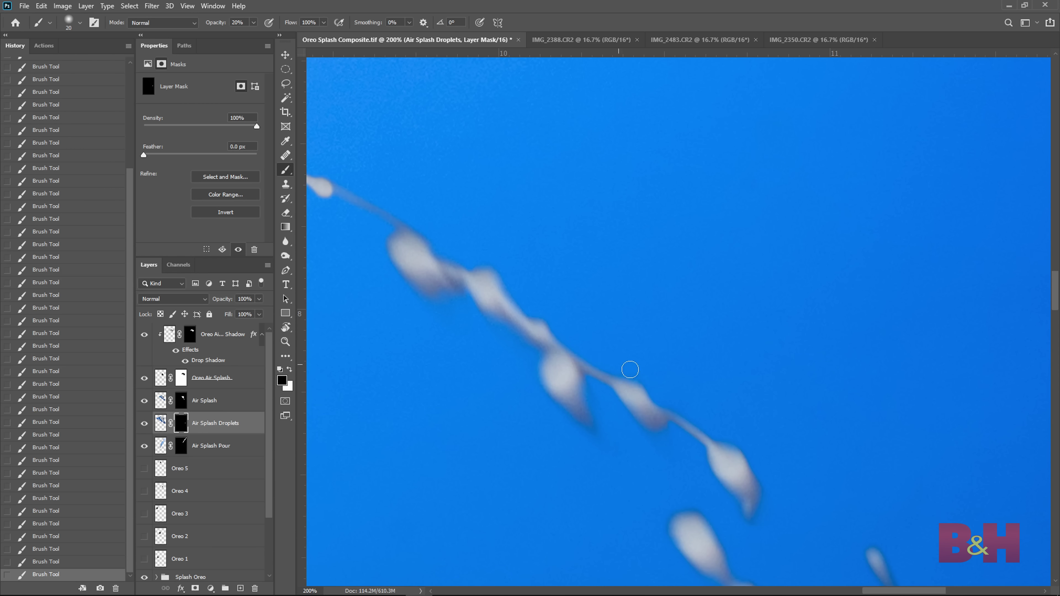
mouse_move(692, 401)
left_mouse_down()
mouse_move(617, 318)
mouse_move(536, 186)
left_mouse_up()
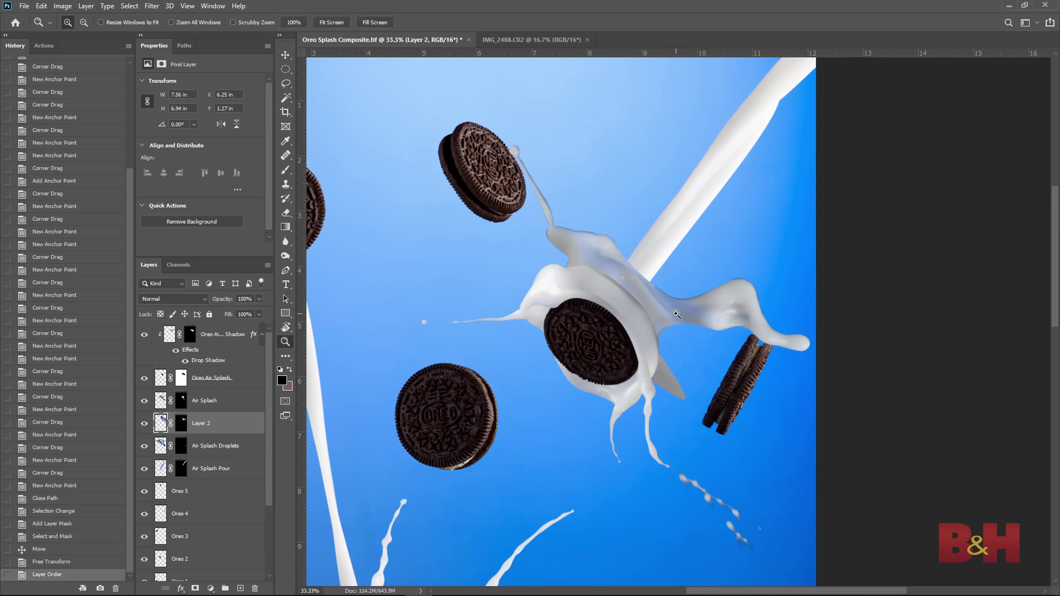
Step: Move Layer 2's splash farther behind the airborne Oreo and rotate it slightly clockwise with Free Transform
key("v")
left_click_drag(675, 314, 610, 312)
key("ctrl+t")
left_click_drag(909, 311, 903, 369)
left_click_drag(736, 351, 740, 347)
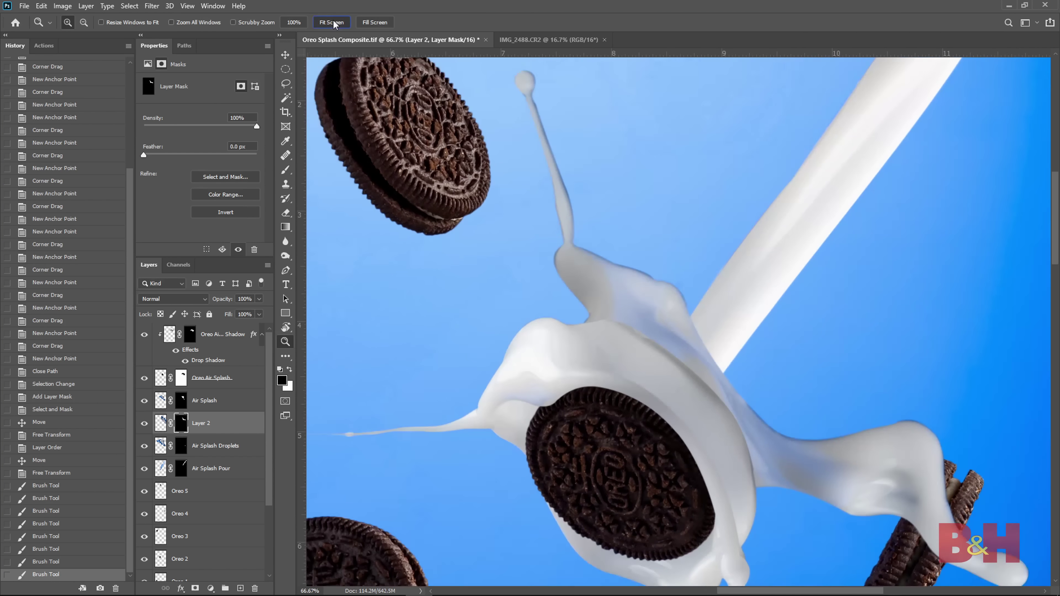
left_click(334, 23)
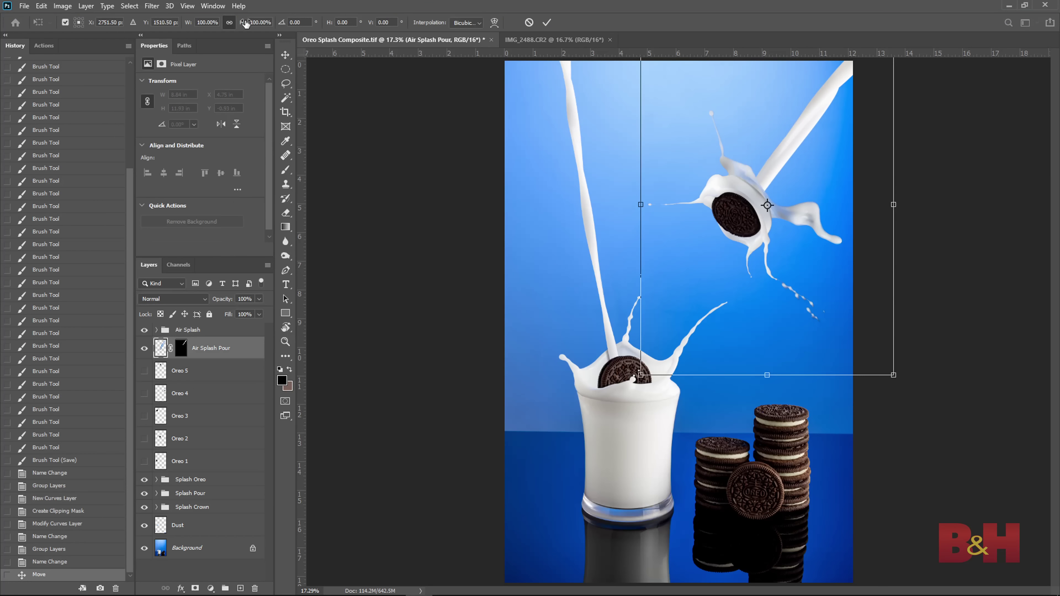
Step: Scale the Air Splash Pour layer to 168%, rotate it about -3.6°, and select its mask for brushing
left_click_drag(771, 134, 776, 151)
left_click_drag(1000, 141, 997, 131)
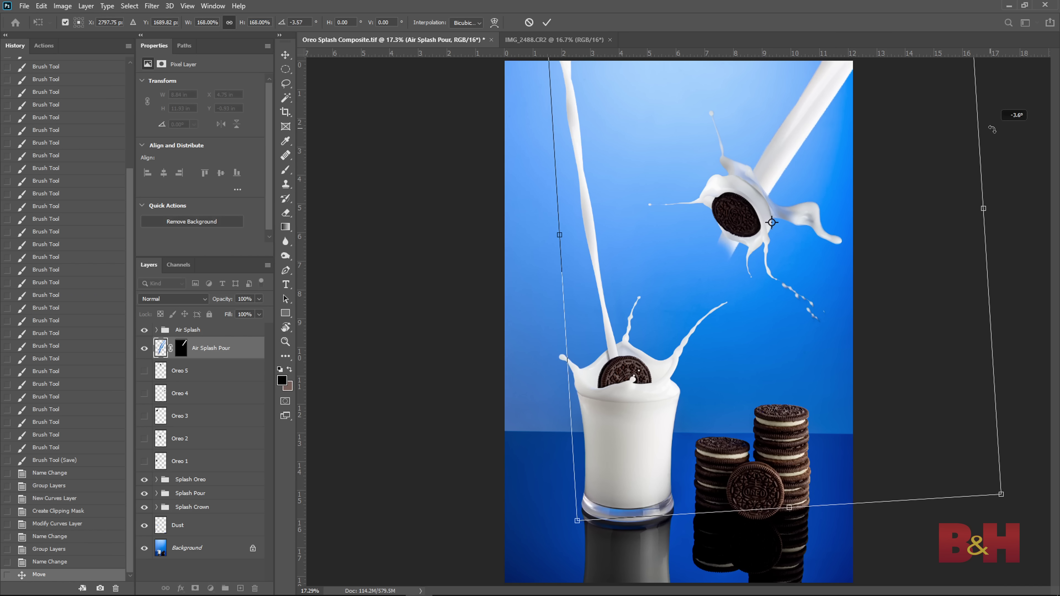
key("Return")
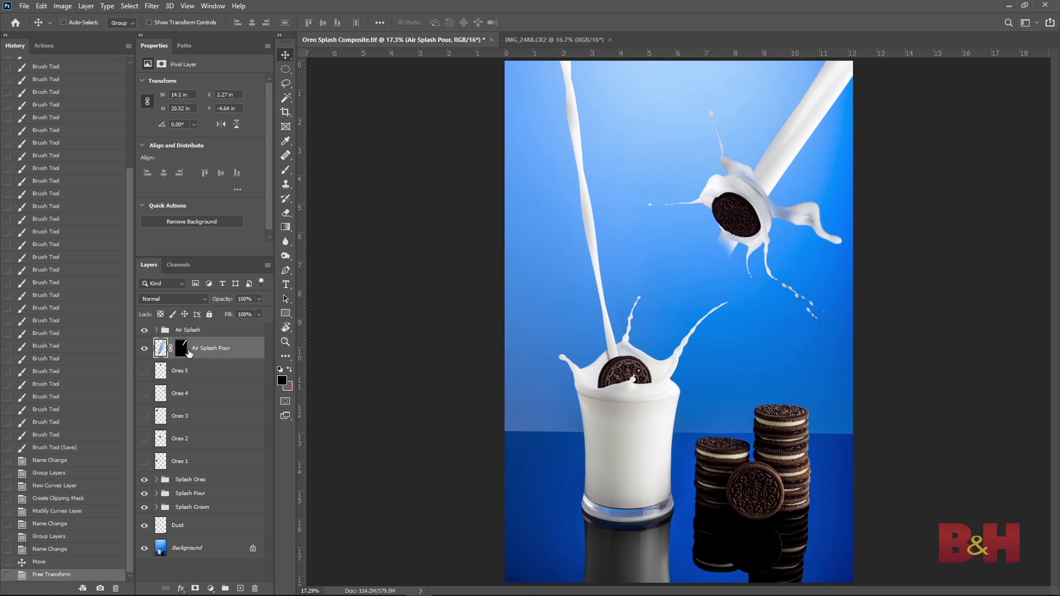
left_click(181, 348)
key("b")
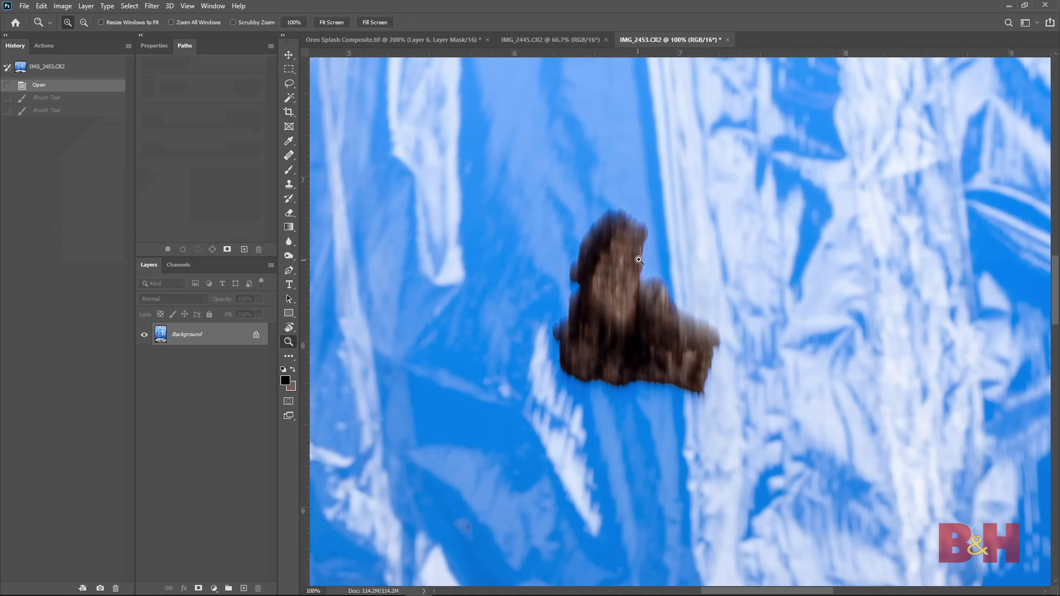
Step: Lasso the blurred cookie piece in IMG_2453.CR2, copy it into the composite, and place it to the left of the milk pour
key("l")
mouse_move(656, 251)
left_mouse_down()
mouse_move(553, 242)
mouse_move(692, 291)
left_mouse_up()
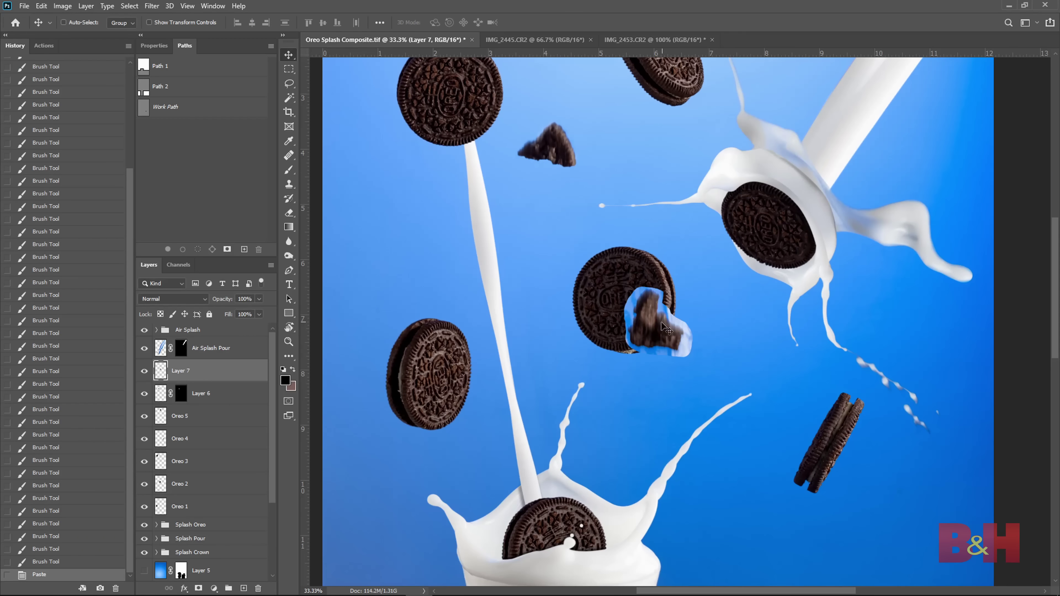
left_click(406, 230)
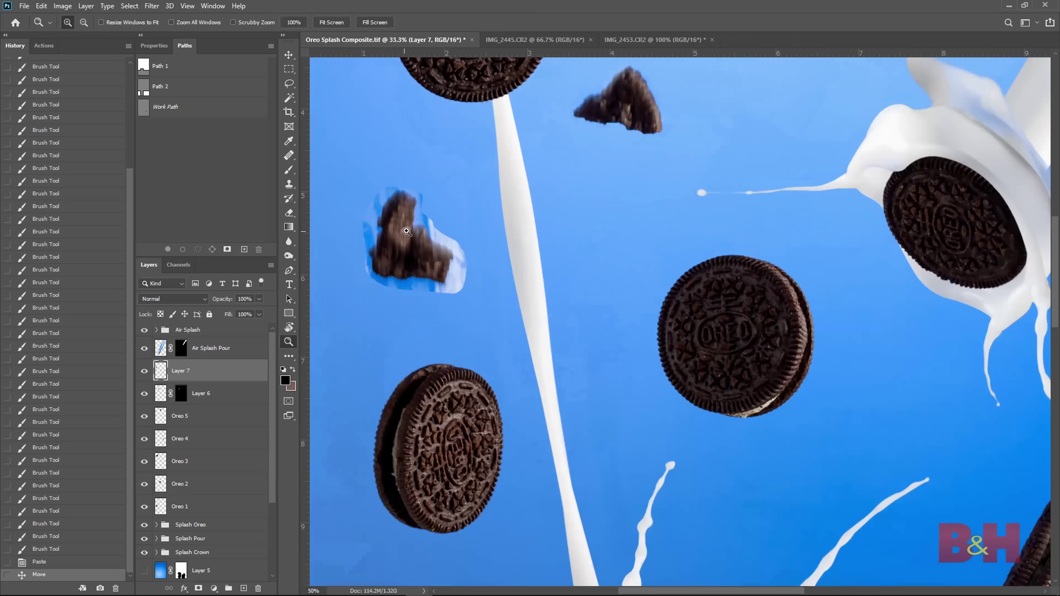
Step: Add a layer mask to Layer 7 and select the broken cookie piece's outline with the Magic Wand
left_click(406, 231)
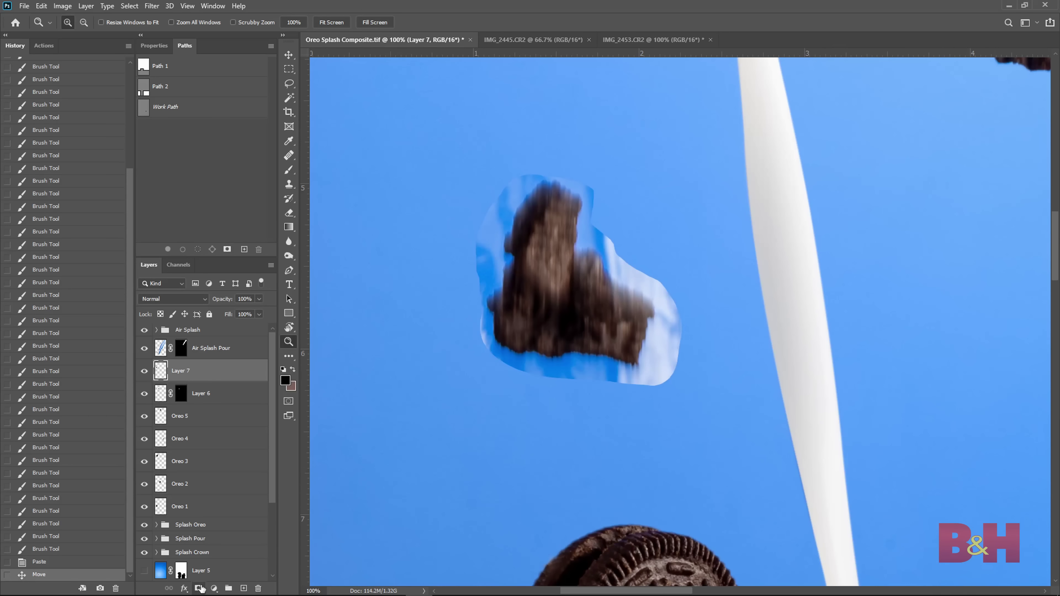
key("w")
left_click(519, 359, "shift")
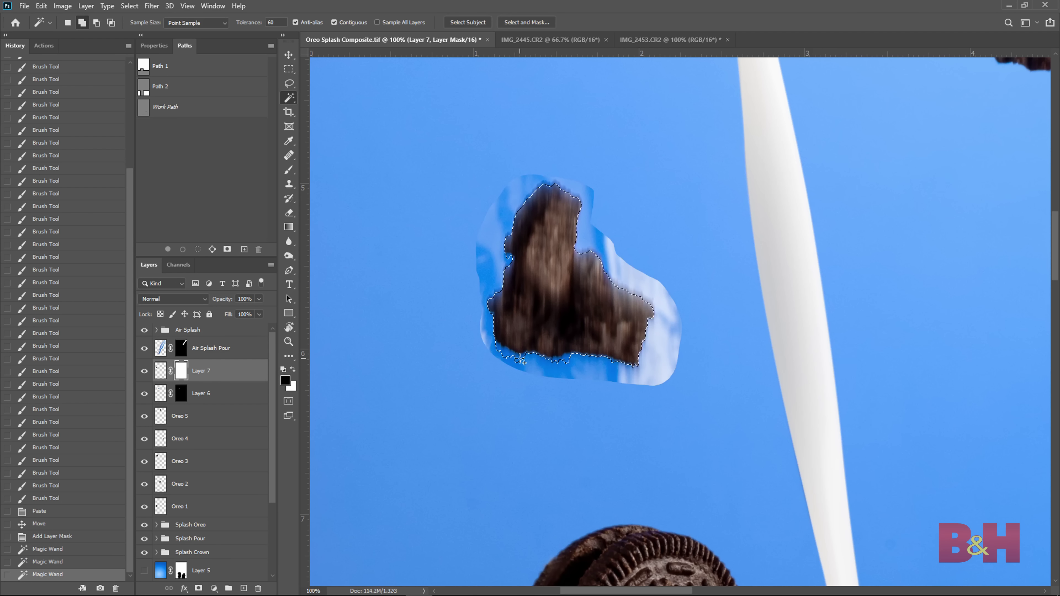
Step: Try a 3 px feather on Layer 7's mask edge in Select and Mask
key("ctrl+alt+r")
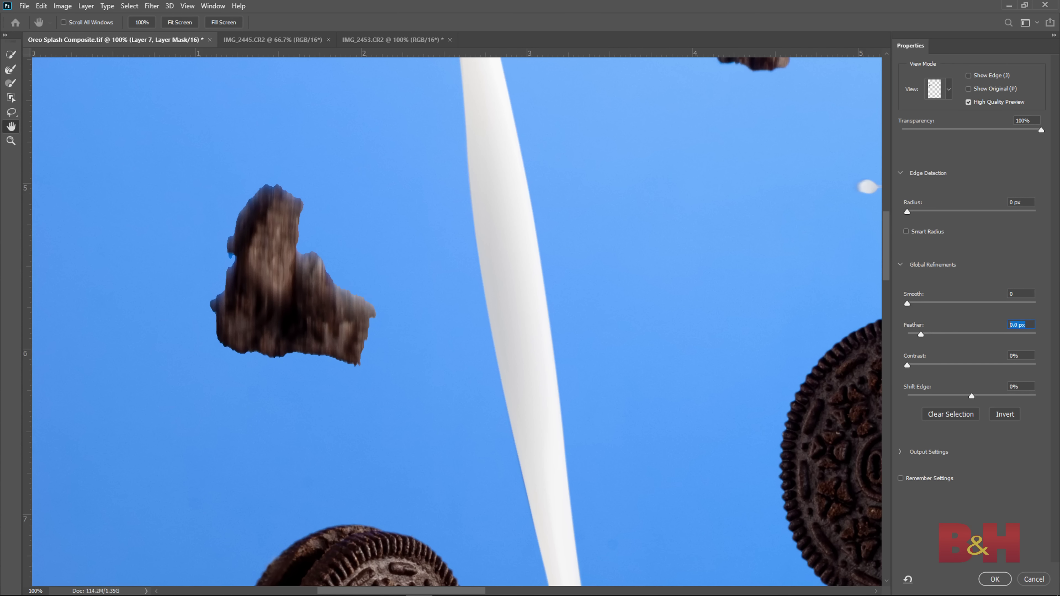
left_click(917, 303)
left_click(993, 578)
key("ctrl+z")
right_click(179, 368)
left_click(209, 455)
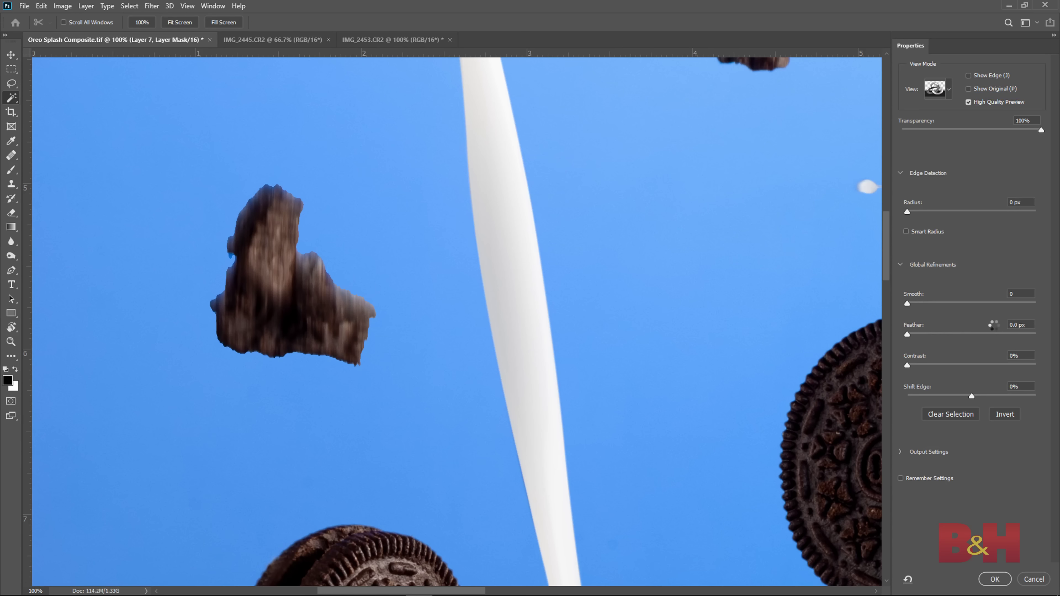
left_click(920, 334)
left_click(986, 577)
left_click(67, 561)
Step: Open Layer 7's mask in Select and Mask
right_click(183, 375)
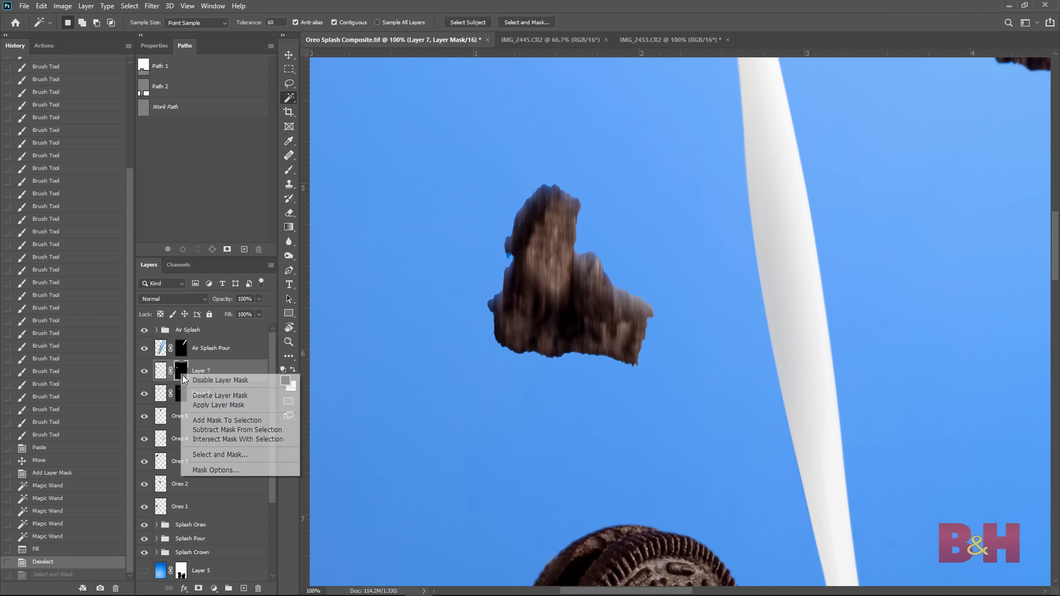
left_click(220, 454)
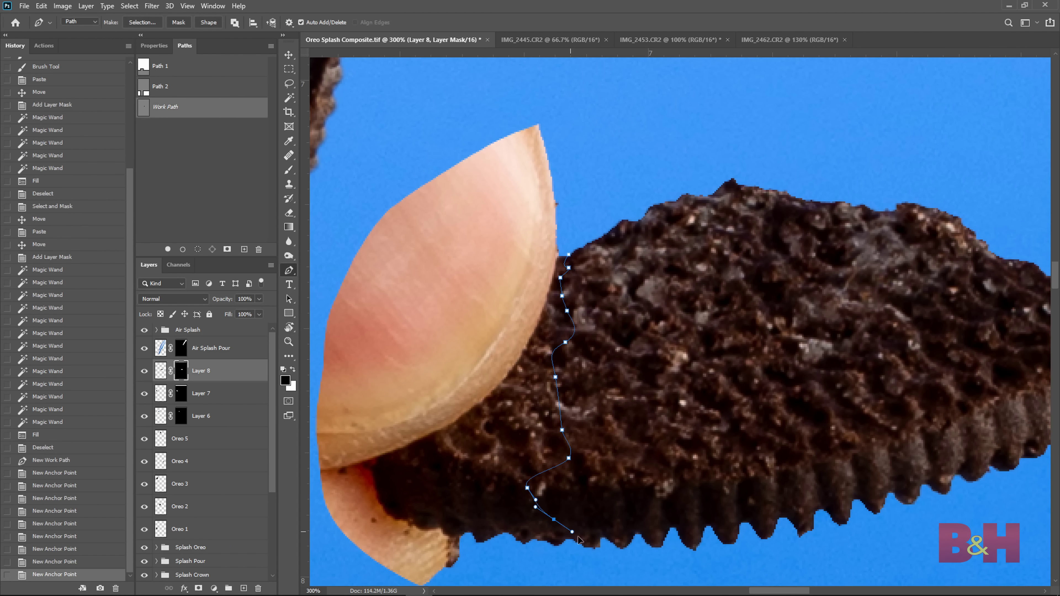
Step: Close the Pen path around the fingertips holding the broken cookie on Layer 8, and turn it into a selection
scroll(559, 288, "down", 5)
key("ctrl+minus")
key("ctrl+minus")
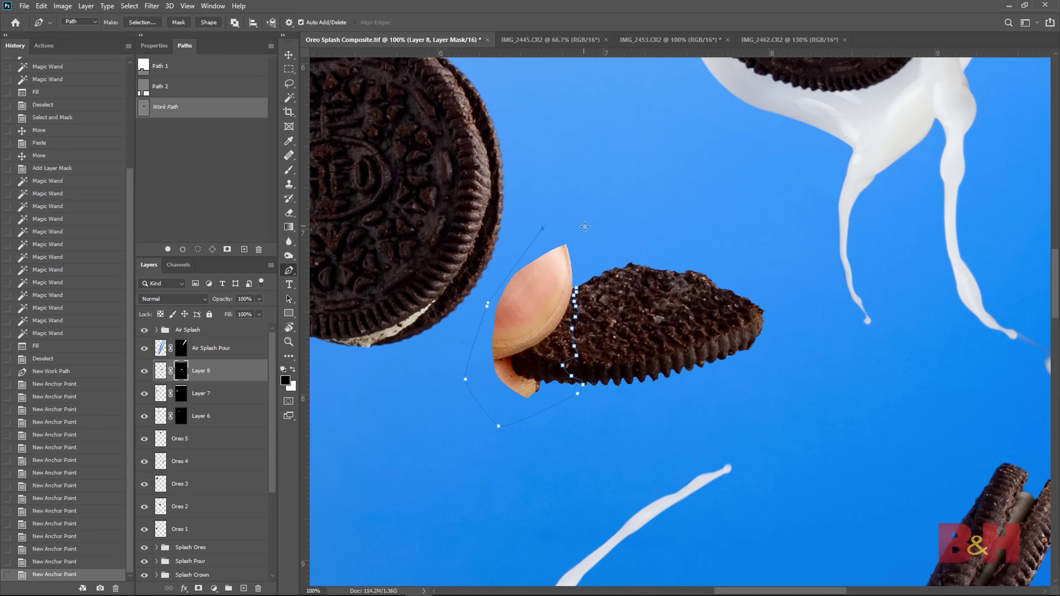
left_click(585, 226)
left_click(576, 288)
right_click(535, 276)
left_click(561, 319)
left_click(480, 177)
left_click(585, 158)
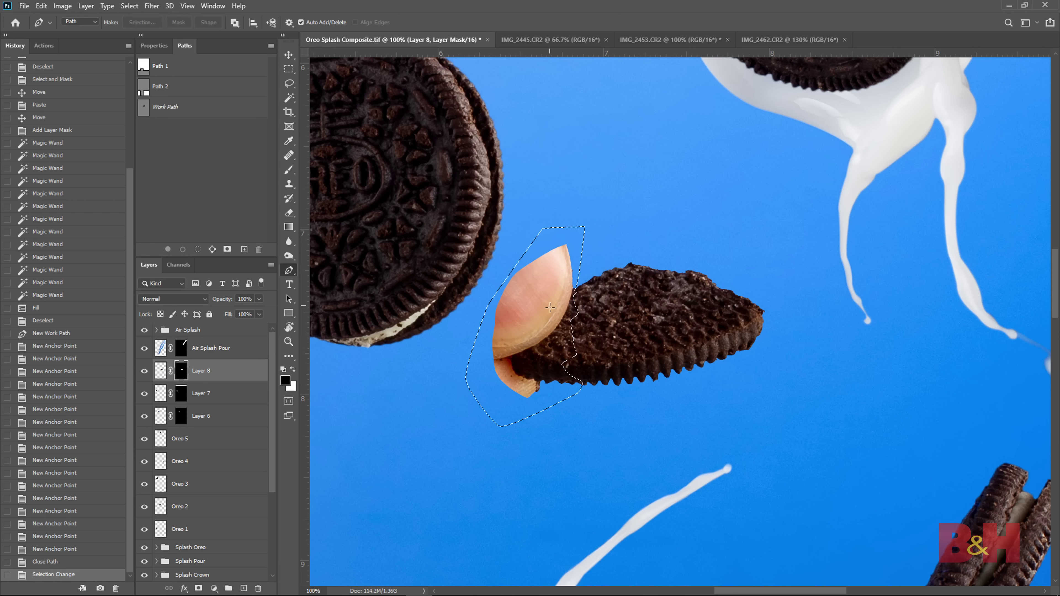
Step: Fill the selection with black on Layer 8's mask to hide the fingertips, and deselect
key("alt+BackSpace")
key("ctrl+d")
key("z")
left_click(630, 309)
left_click(630, 309)
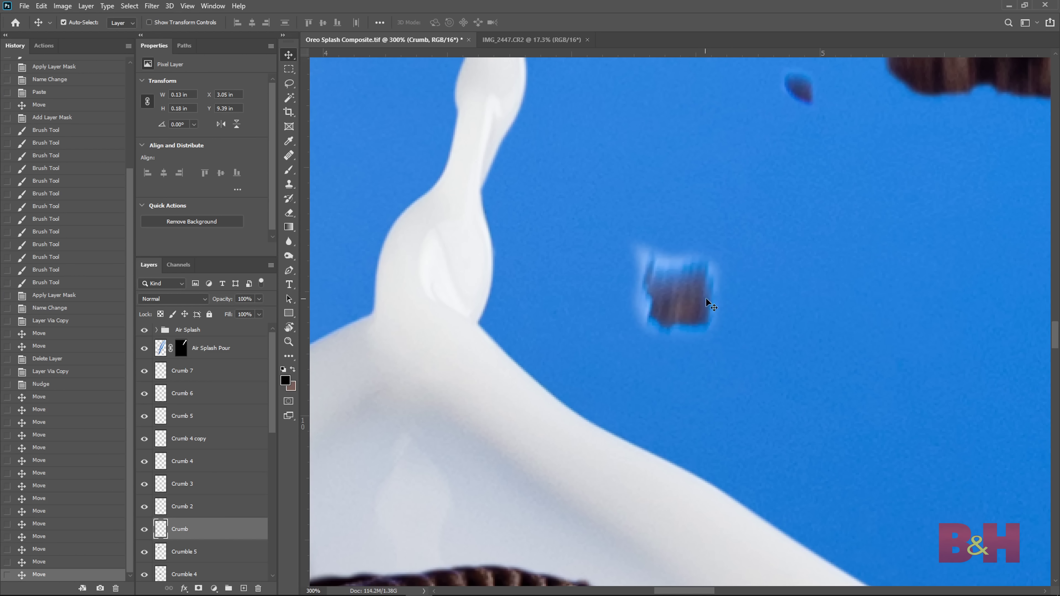
Step: Move the crumb beside the splash crown slightly left, and brush away its light blue fringe on a Crumb 3 layer mask
left_click_drag(709, 305, 690, 296)
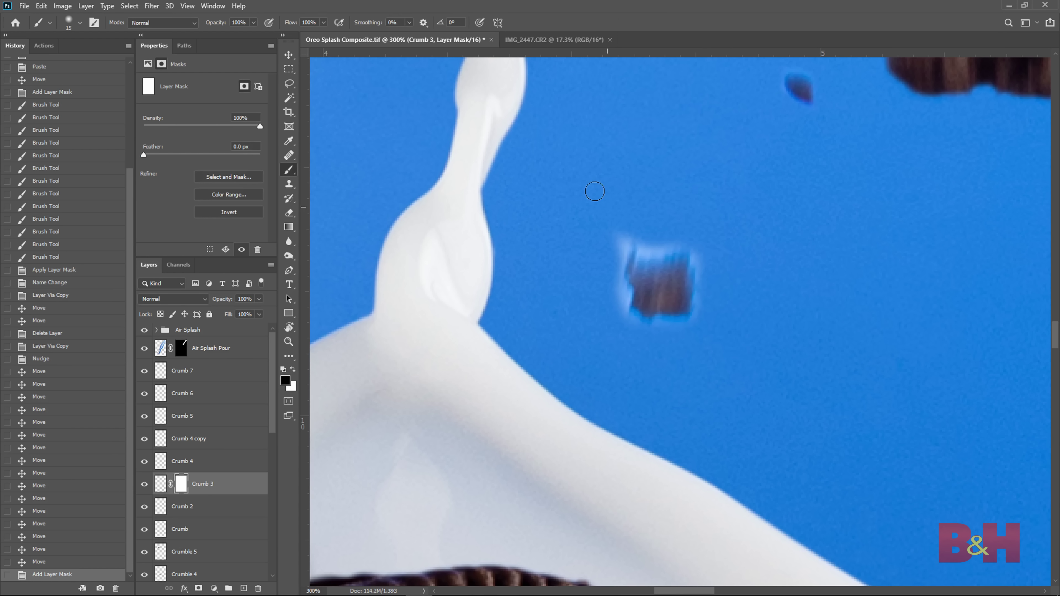
left_click_drag(646, 245, 641, 227)
left_click(613, 255)
left_click(611, 322)
left_click(678, 337)
left_click(710, 275)
left_click(667, 246)
left_click(714, 243)
left_click(676, 325)
left_click(641, 328)
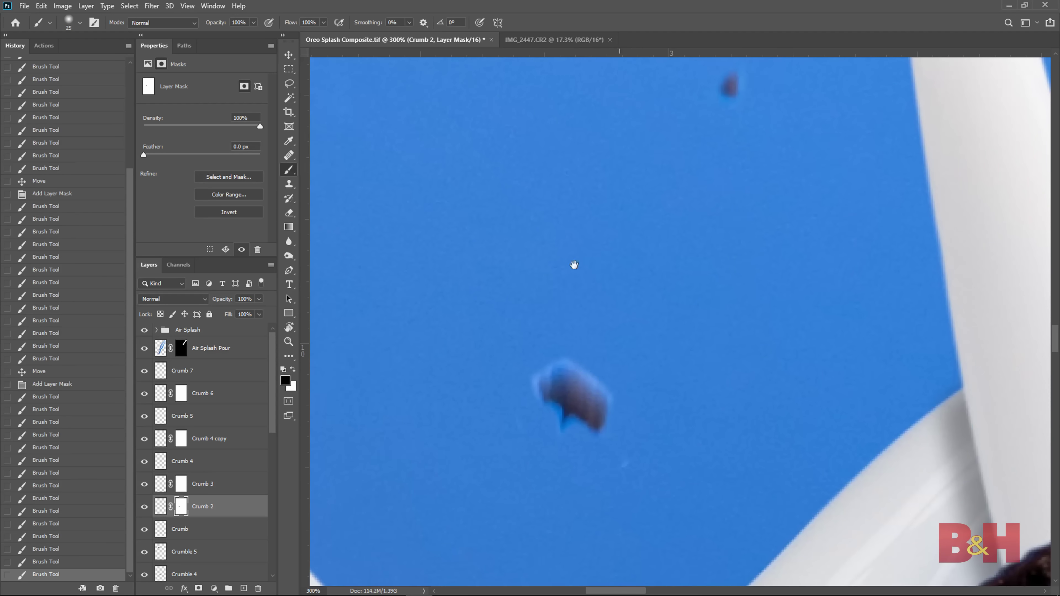
Step: Move the Crumb 7 crumb slightly up, add a layer mask to it, and brush away the light fringe around it
key("v")
left_click(582, 397)
left_click_drag(579, 393, 585, 309)
key("b")
left_click(198, 588)
left_click(532, 314)
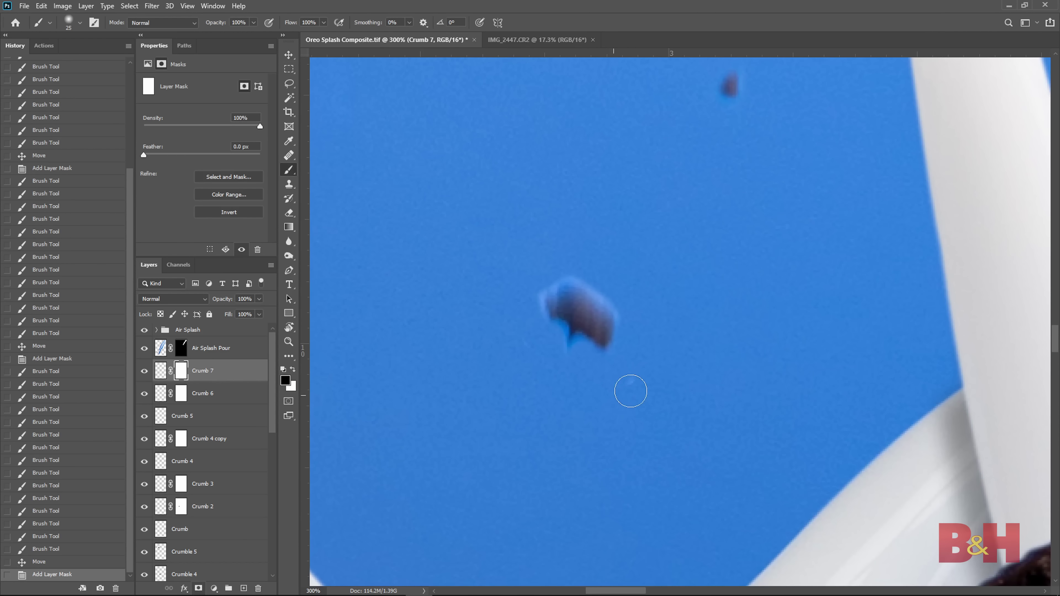
left_click(551, 275)
left_click(616, 294)
left_click(631, 320)
left_click(572, 267)
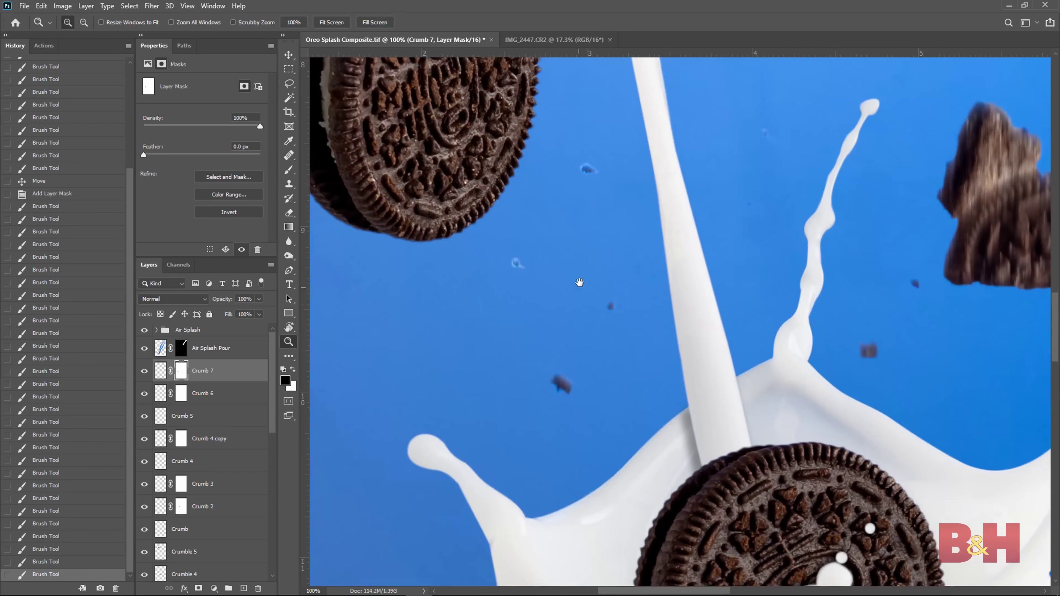
key("bracketleft")
key("bracketleft")
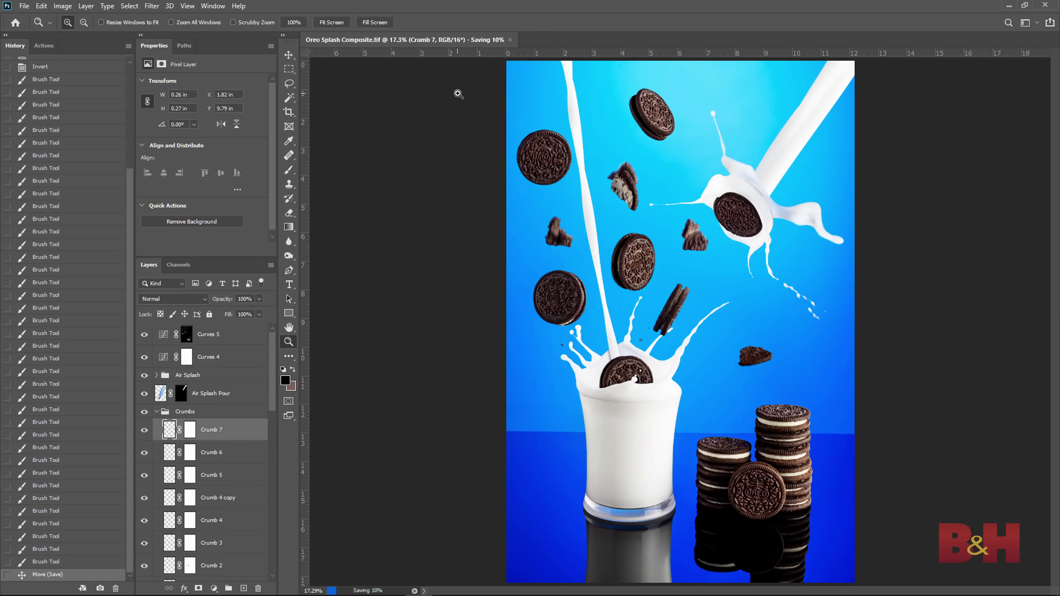